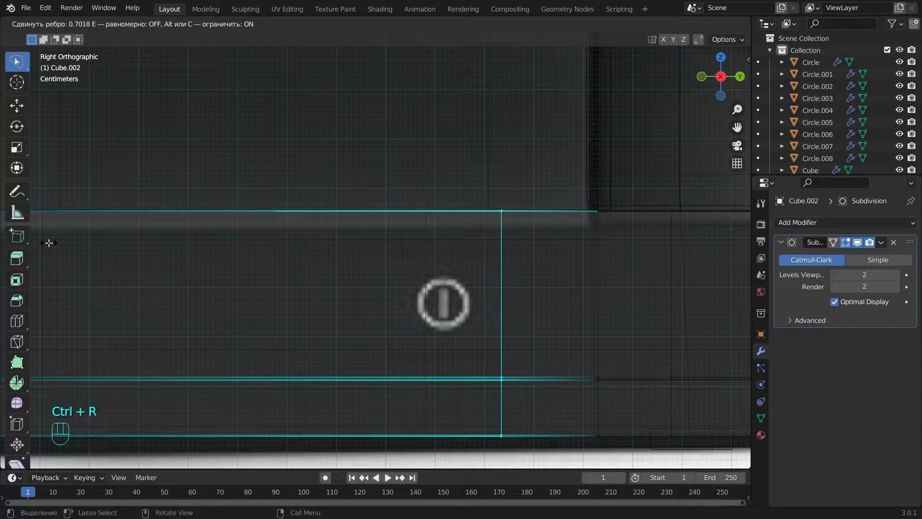
Add vertical and horizontal loop cuts on the rear base section to frame the power symbol in the side reference
key("ctrl+r")
left_click(379, 244)
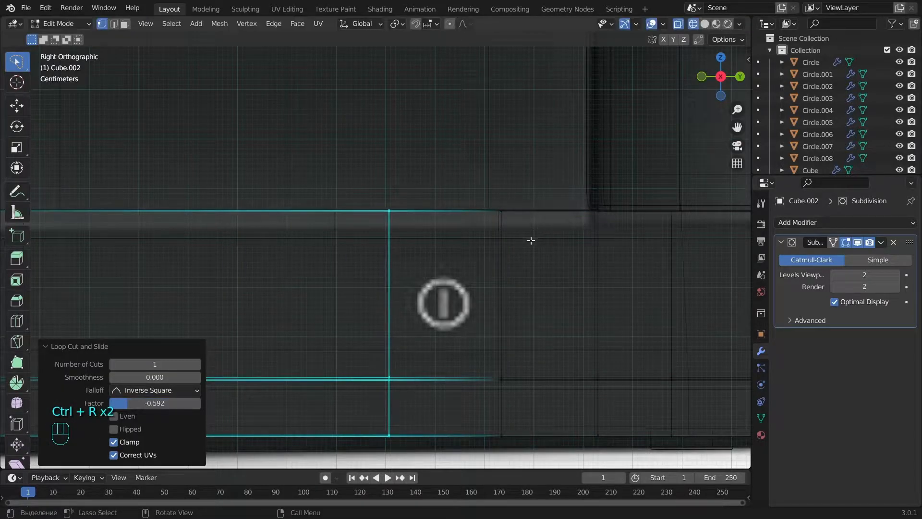
key("ctrl+r")
left_click(498, 221)
left_click(501, 263)
left_click(514, 304)
scroll(514, 304, "down", 8)
key("a")
key("Tab")
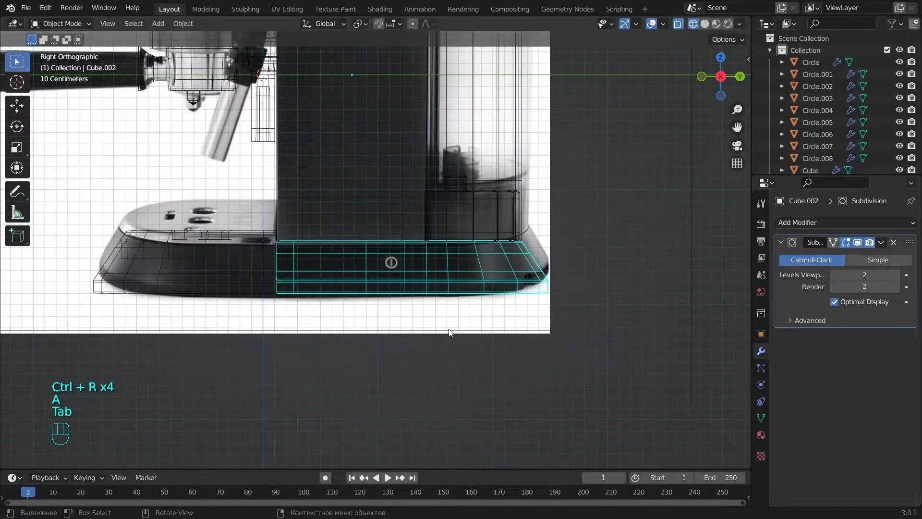
Isolate the rear base section, delete its selected geometry, and return to the full coffee machine model
key("z")
key("a")
scroll(541, 287, "up", 3)
scroll(538, 284, "down", 3)
left_click(518, 265)
key("KP_Divide")
middle_click_drag(514, 258, 369, 274, "alt")
key("a")
key("Tab")
left_click_drag(369, 274, 591, 259, "alt")
double_click(357, 303)
key("x")
left_click(534, 325)
key("Tab")
middle_click_drag(504, 286, 256, 296, "alt")
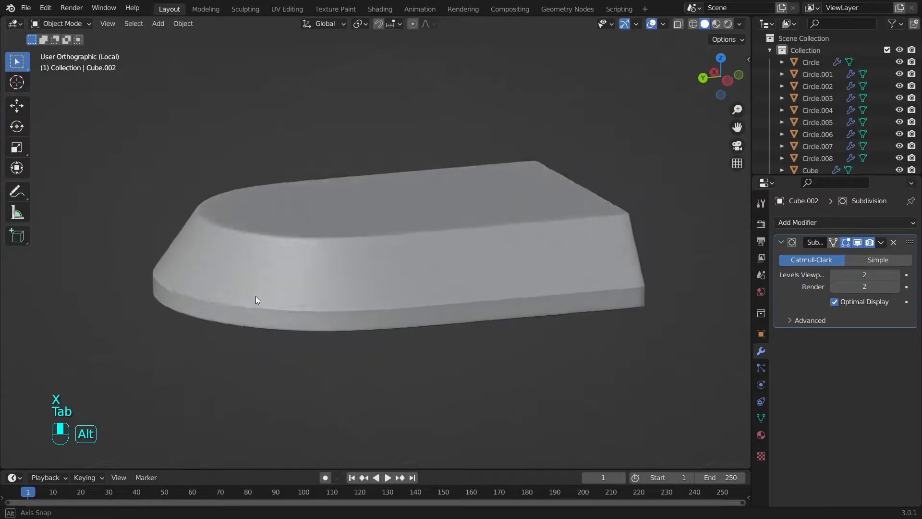
key("KP_Divide")
middle_click_drag(333, 321, 415, 258, "alt")
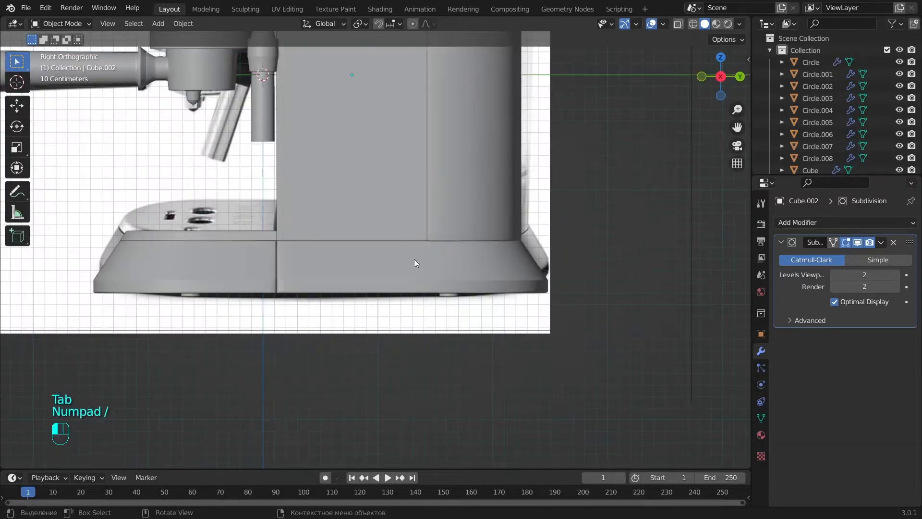
Slide the lower edge of the face framed around the power symbol upward along the sloped base side
key("Tab")
key("z")
key("z")
scroll(441, 282, "up", 5)
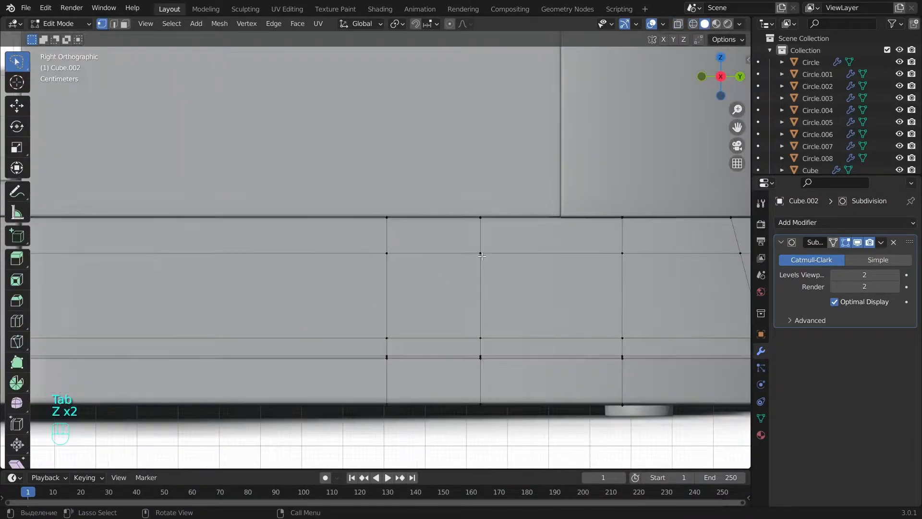
middle_click_drag(479, 339, 440, 377, "alt")
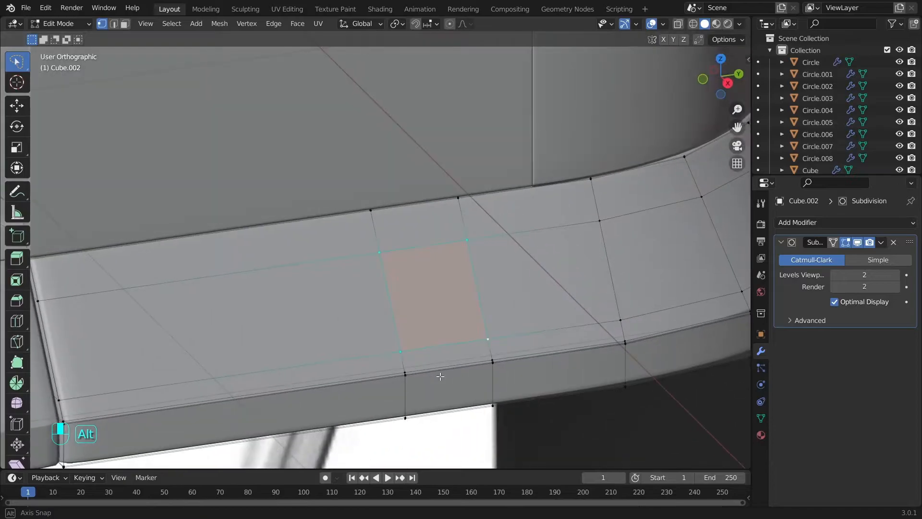
key("g")
left_click(548, 323)
middle_click_drag(548, 323, 542, 173, "alt")
Select the four corners of the framed face on the base side and inset it by about 0.0075 m
left_click(478, 152, "shift")
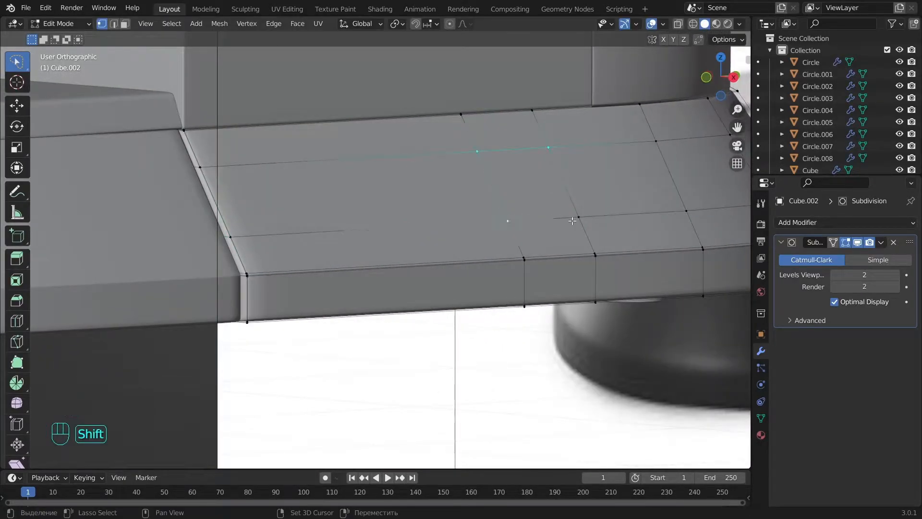
key("KP_3")
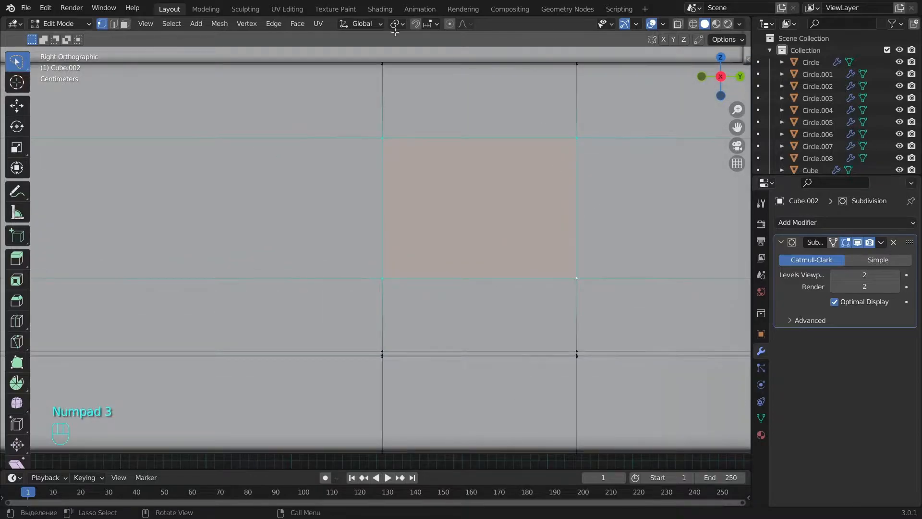
middle_click_drag(616, 144, 630, 234, "alt")
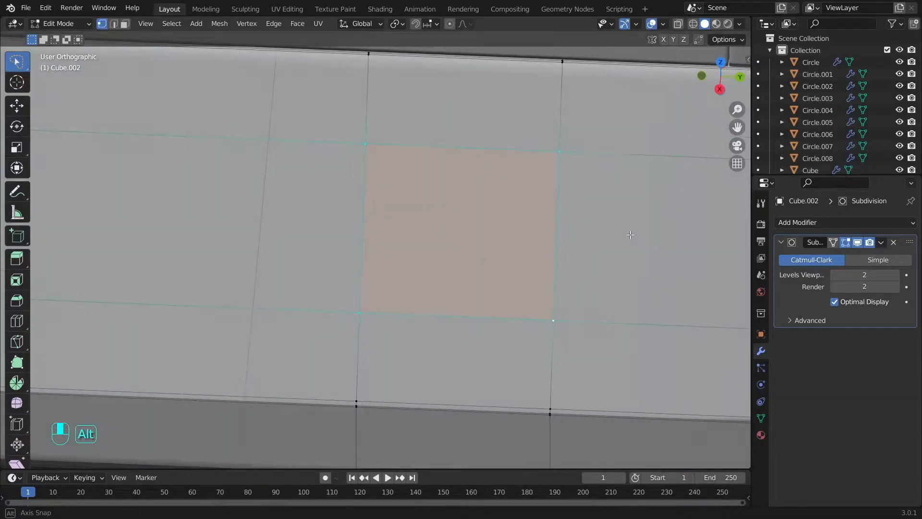
left_click(639, 184)
Set the transform orientation to Normal, working in a front wireframe view of the sloped base wall
key("KP_1")
key("z")
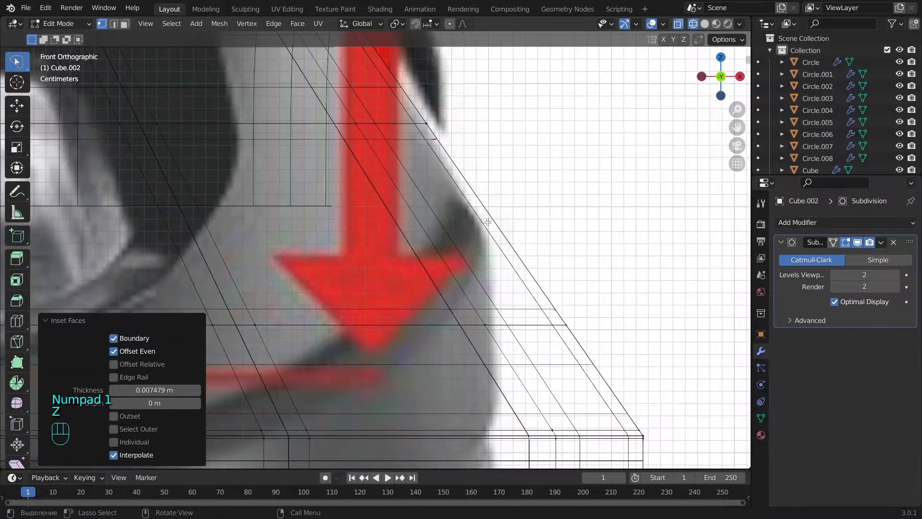
scroll(477, 212, "up", 4)
left_click(380, 26)
left_click(356, 85)
middle_click_drag(606, 279, 394, 191, "alt+shift")
scroll(435, 236, "down", 6)
scroll(437, 241, "up", 5)
Select the inset face and extrude it about 0.0188 m inward along its normal to form the button recess
key("a")
key("a")
key("a")
scroll(499, 306, "up", 1)
middle_click_drag(498, 307, 420, 325, "alt")
scroll(419, 322, "down", 3)
key("z")
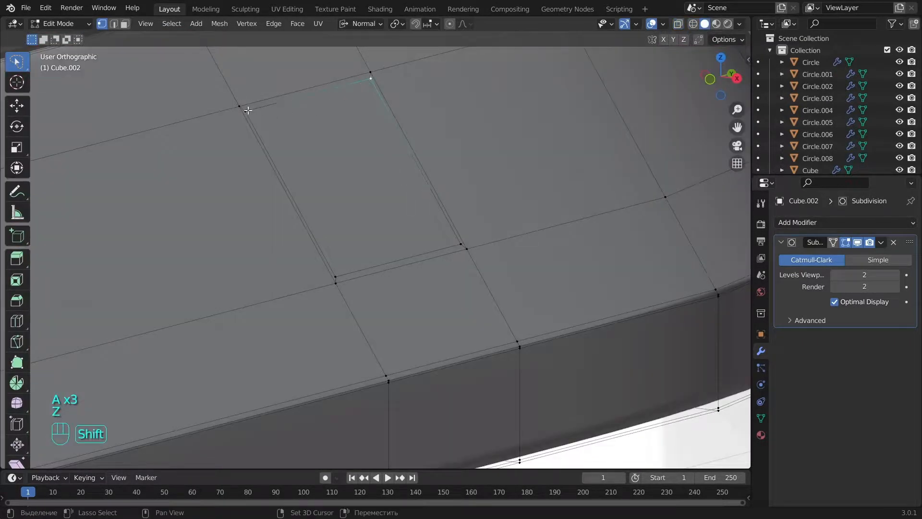
mouse_move(464, 286)
middle_mouse_down("alt")
mouse_move(404, 307)
mouse_move(417, 301)
middle_mouse_up("alt")
key("KP_1")
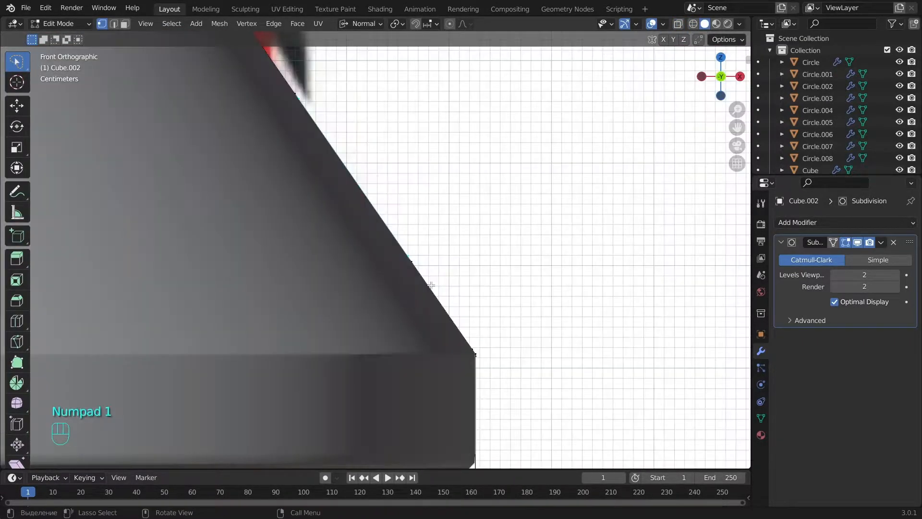
scroll(423, 288, "up", 1)
key("z")
middle_click_drag(448, 192, 490, 239, "alt+shift")
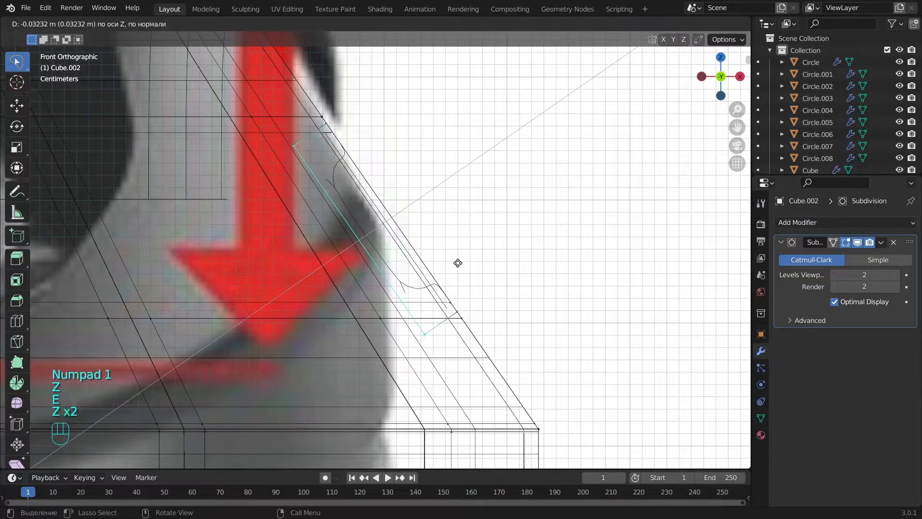
left_click(476, 260)
middle_click_drag(476, 260, 414, 290, "alt")
key("z")
middle_click_drag(497, 278, 451, 264, "alt")
scroll(435, 193, "down", 5)
scroll(442, 181, "up", 3)
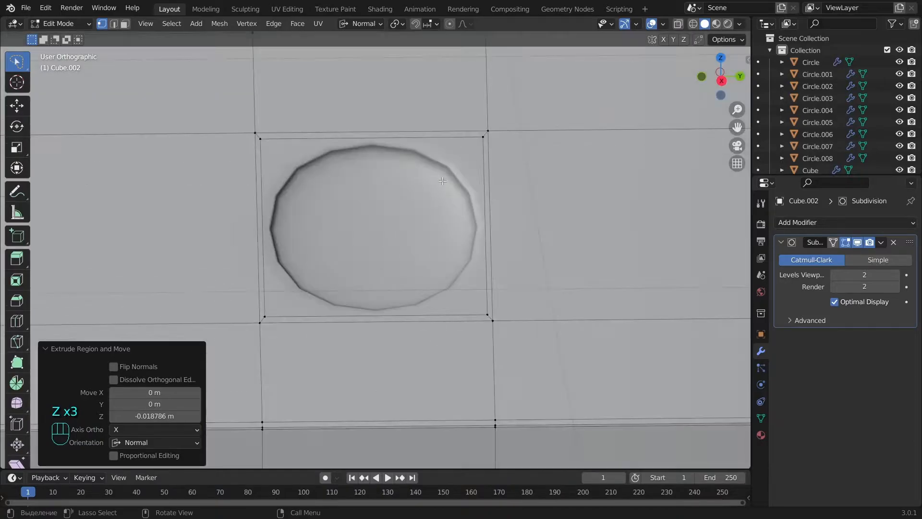
Add loop cuts close to all four edges of the recess to sharpen its corners, and leave Edit Mode
scroll(466, 136, "down", 2)
key("ctrl+r")
left_click(495, 182)
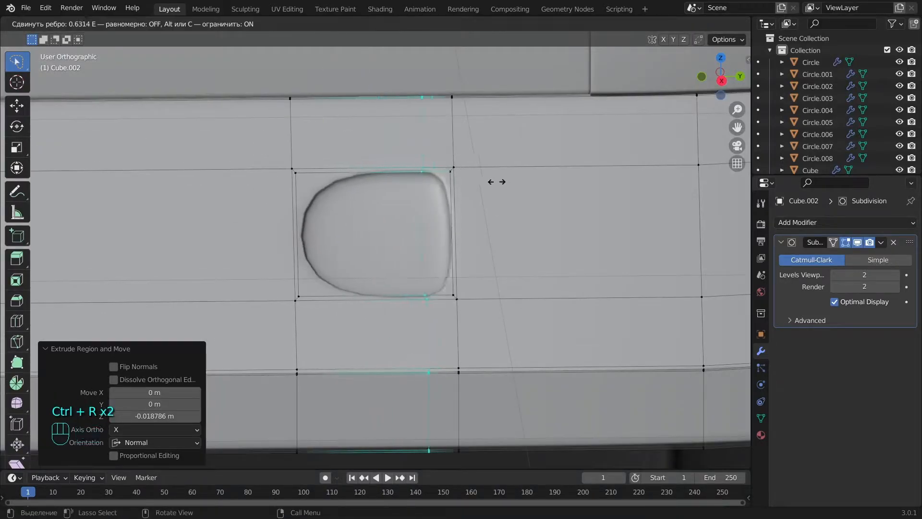
left_click(522, 184)
key("ctrl+r")
left_click(370, 192)
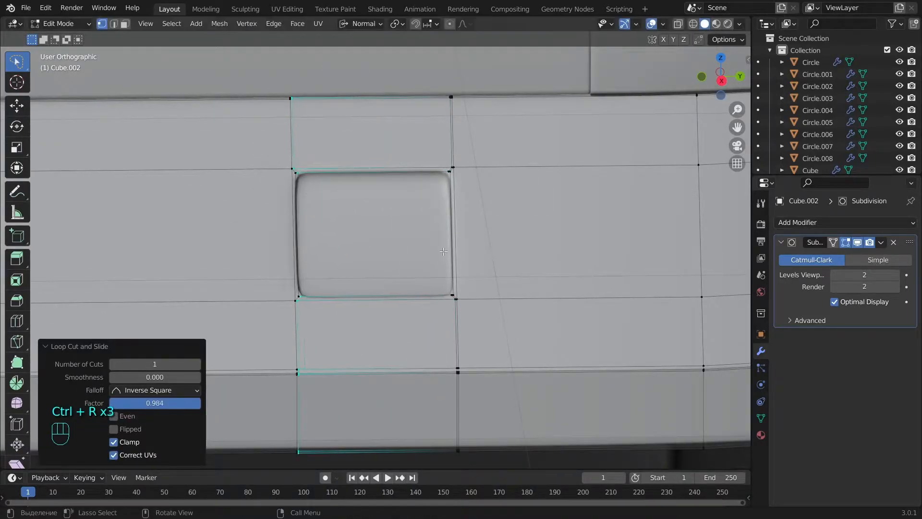
left_click(455, 272)
key("ctrl+r")
left_click(450, 228)
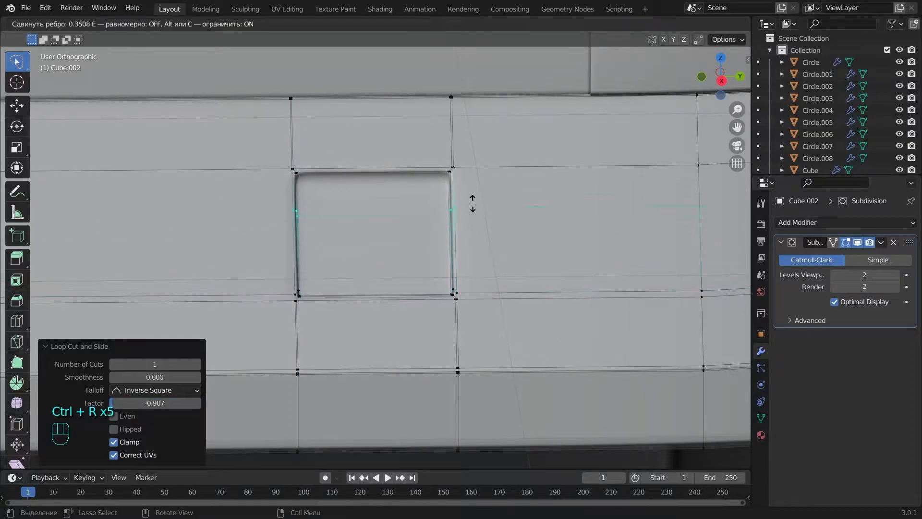
left_click(474, 165)
key("a")
key("Tab")
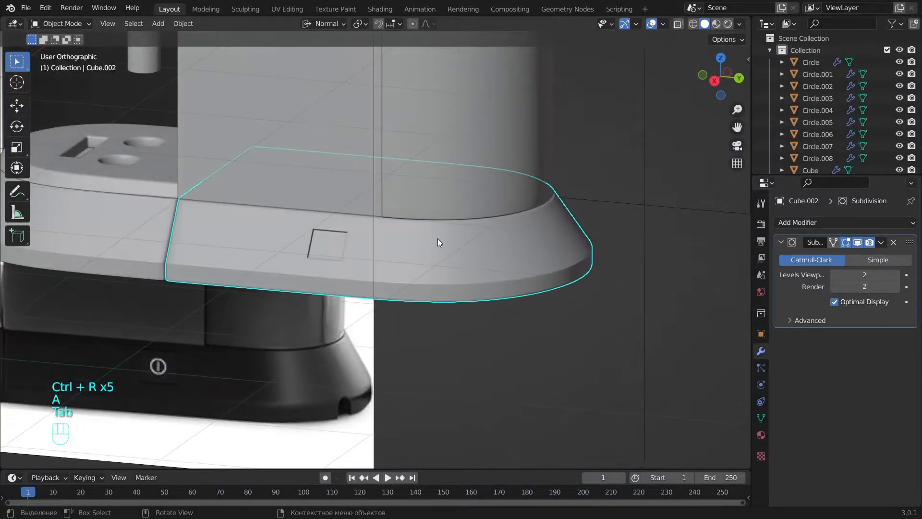
Duplicate the floor face of the recess in the rear base section, keeping the copy in place
key("KP_Divide")
key("alt+a")
left_click_drag(453, 297, 392, 310, "alt")
left_click(384, 266)
key("KP_Divide")
key("KP_3")
scroll(388, 238, "up", 4)
key("Tab")
left_click_drag(408, 199, 126, 37, "alt")
key("shift+d")
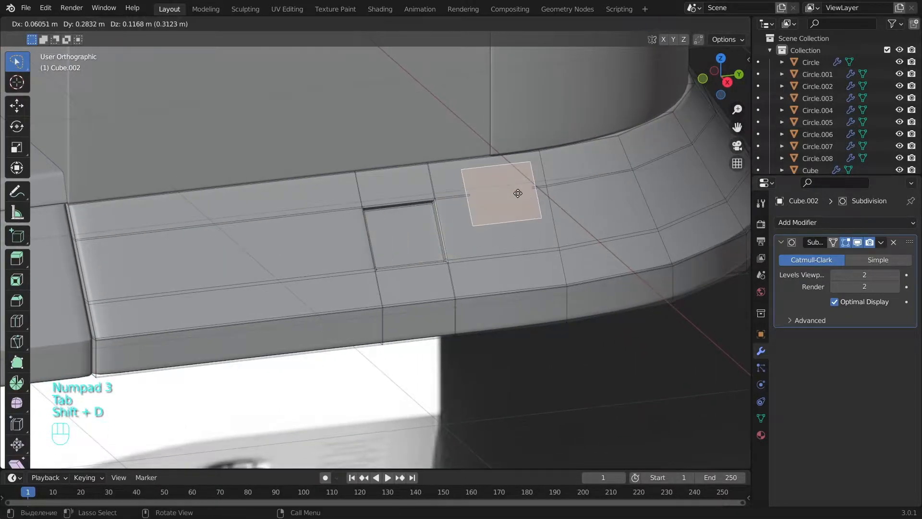
right_click(515, 192)
left_click_drag(515, 192, 474, 247, "alt")
scroll(418, 236, "up", 5)
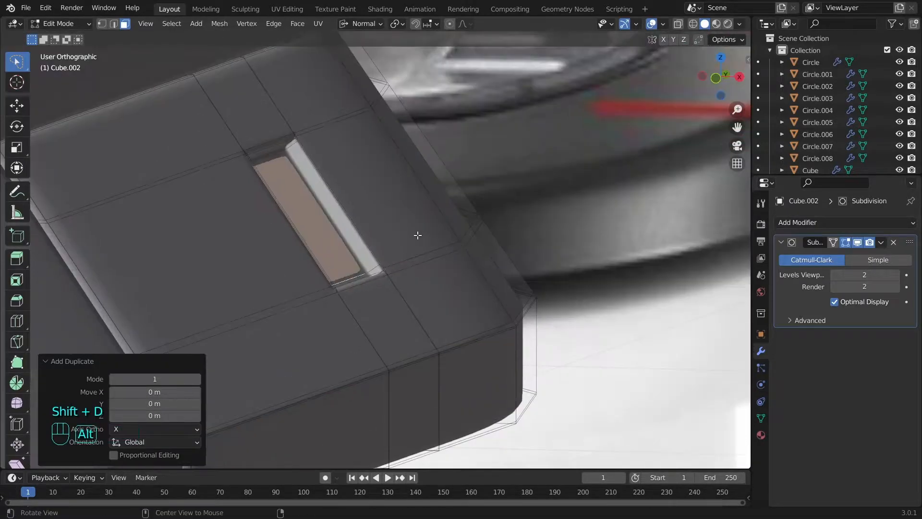
Extrude the duplicated face outward along its normal by about 0.0364 m and edge-slide the extruded face by a factor of 0.174
left_click(420, 244)
mouse_move(420, 244)
left_mouse_down("alt")
mouse_move(439, 261)
mouse_move(423, 259)
left_mouse_up("alt")
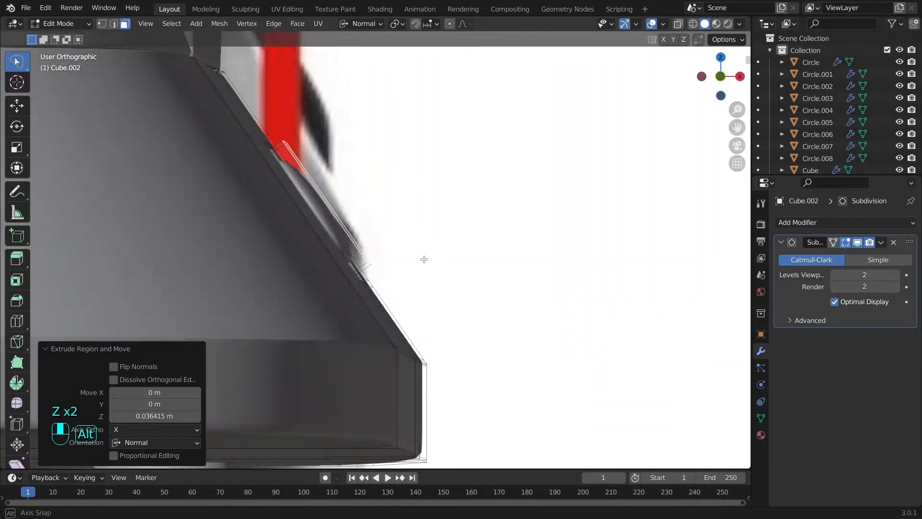
key("KP_3")
key("KP_1")
key("z")
key("g")
key("g")
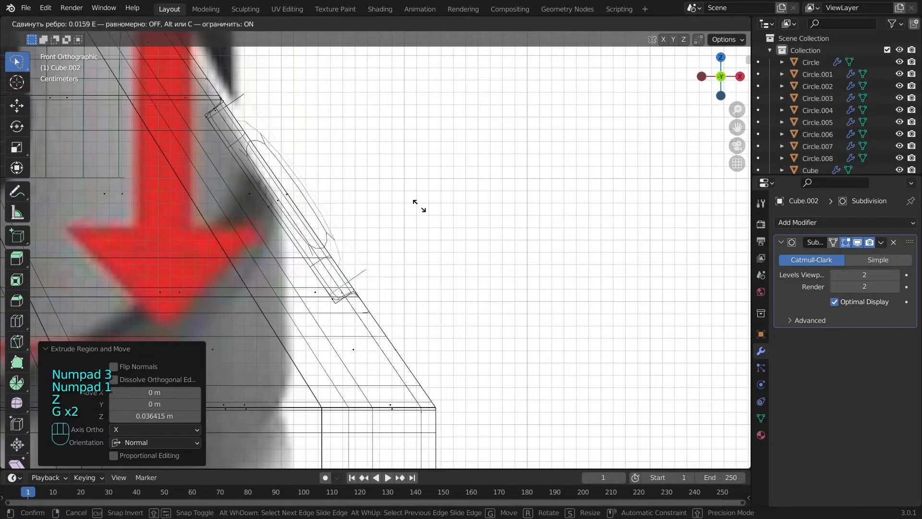
left_click(392, 262)
key("z")
Inspect the fit of the extruded button inside its recess in both Object Mode and Edit Mode
mouse_move(432, 269)
left_mouse_down("alt")
mouse_move(447, 275)
mouse_move(330, 179)
left_mouse_up("alt")
right_click(330, 180)
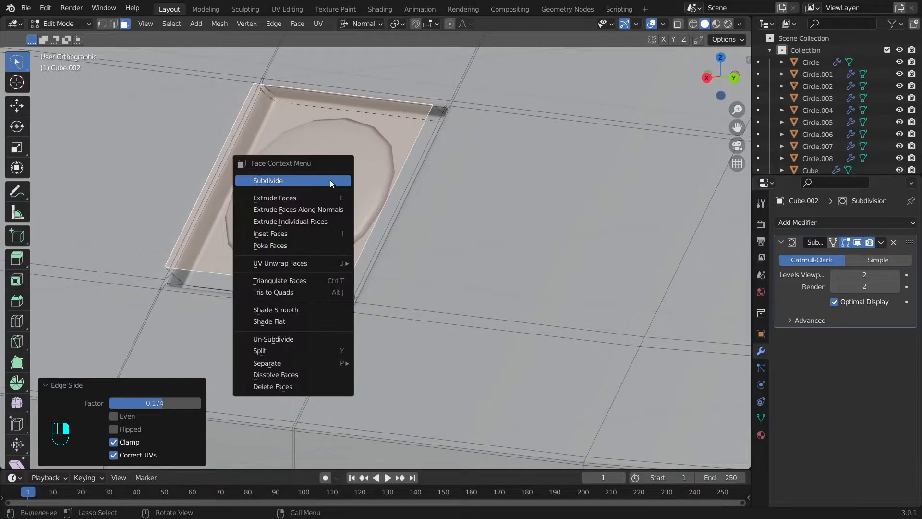
key("Tab")
right_click(384, 161)
right_click(337, 181)
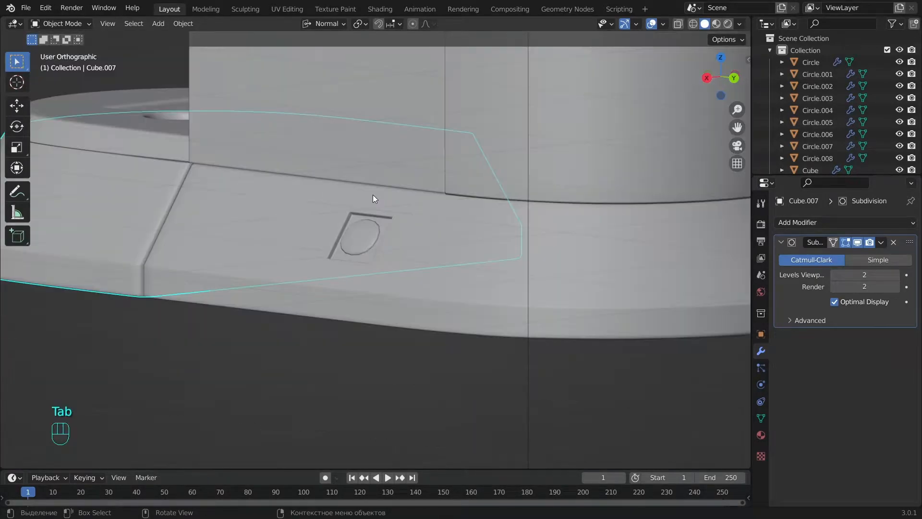
right_click(434, 288)
scroll(355, 229, "up", 5)
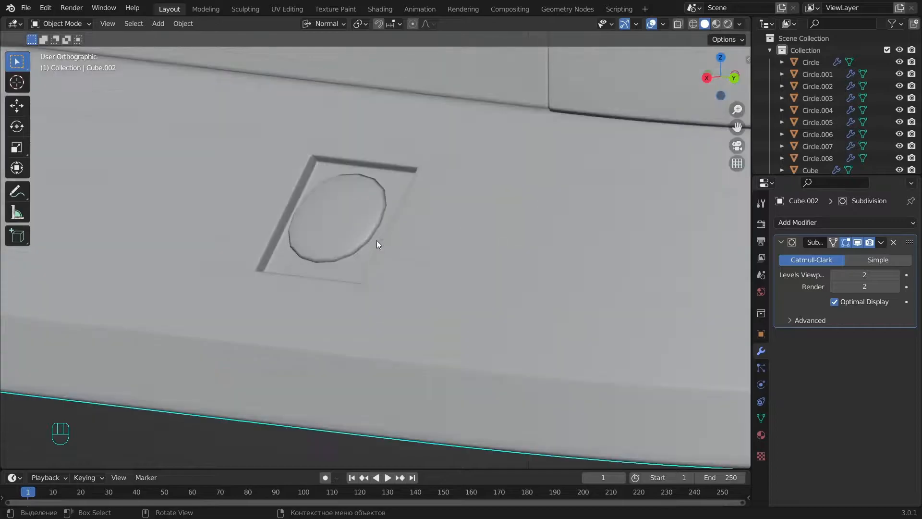
key("Tab")
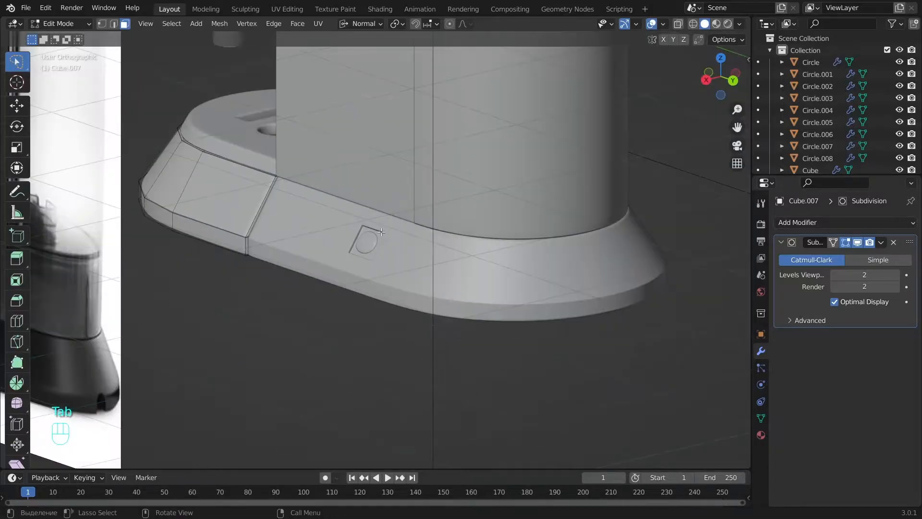
key("Tab")
scroll(370, 241, "up", 5)
key("Tab")
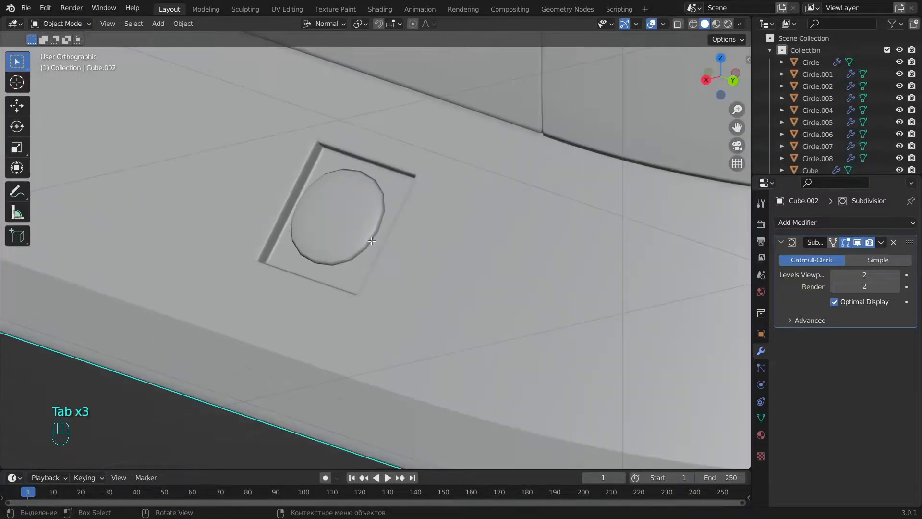
middle_click_drag(371, 241, 360, 213, "alt")
scroll(404, 214, "up", 4)
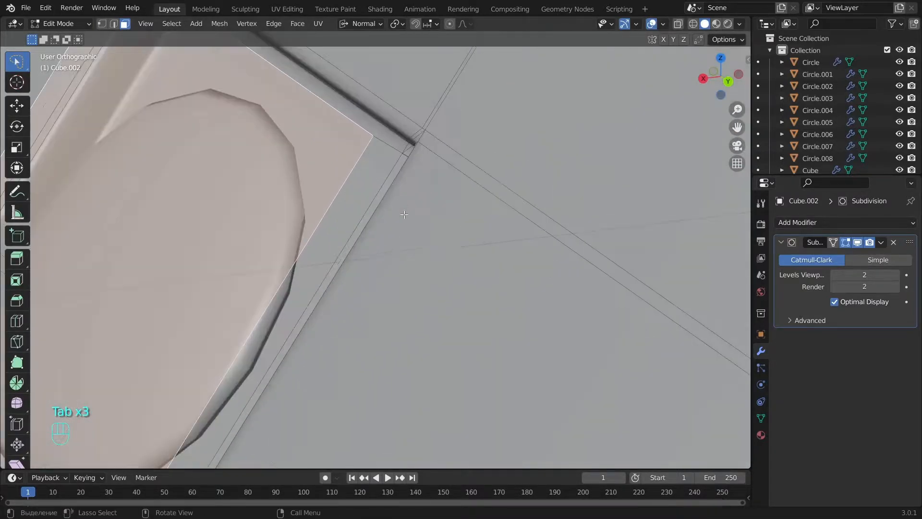
Add loop cuts around the button's side walls to sharpen its inner and outer rims
right_click(378, 143)
left_click_drag(379, 143, 359, 172, "alt")
key("ctrl+r")
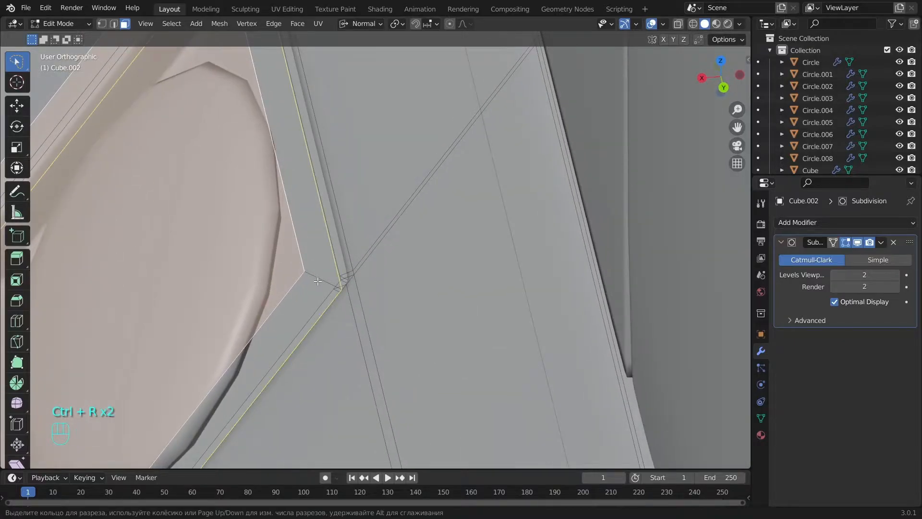
left_click(318, 281)
left_click(332, 287)
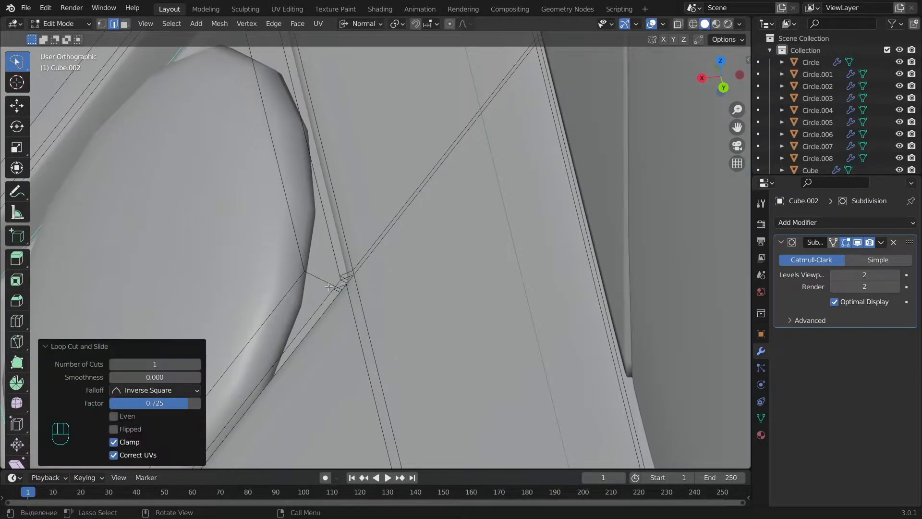
left_click(288, 270)
left_click(287, 270)
middle_click_drag(287, 270, 369, 274)
Isolate the base and add loop cuts near the button's two vertical sides, undoing the stray horizontal cut on the base
scroll(414, 264, "down", 3)
key("KP_Divide")
scroll(369, 273, "up", 5)
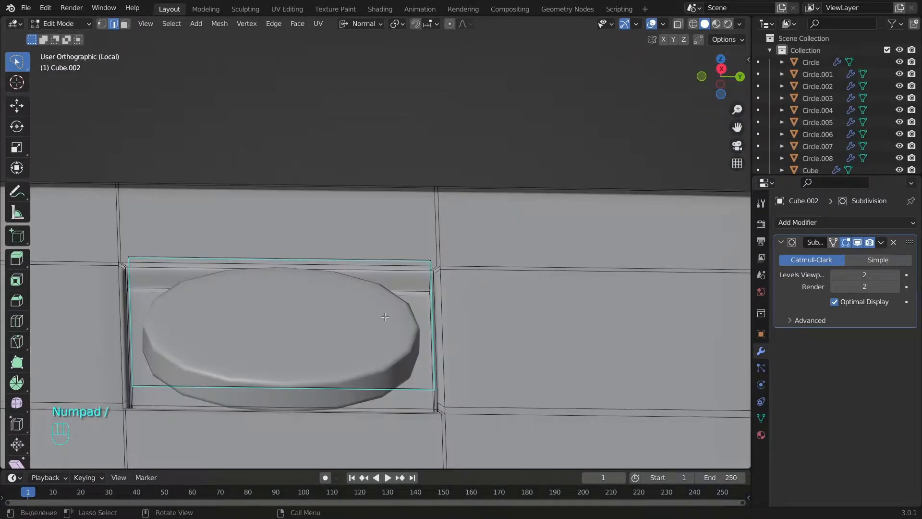
left_click(384, 387)
left_click(512, 420)
key("ctrl+r")
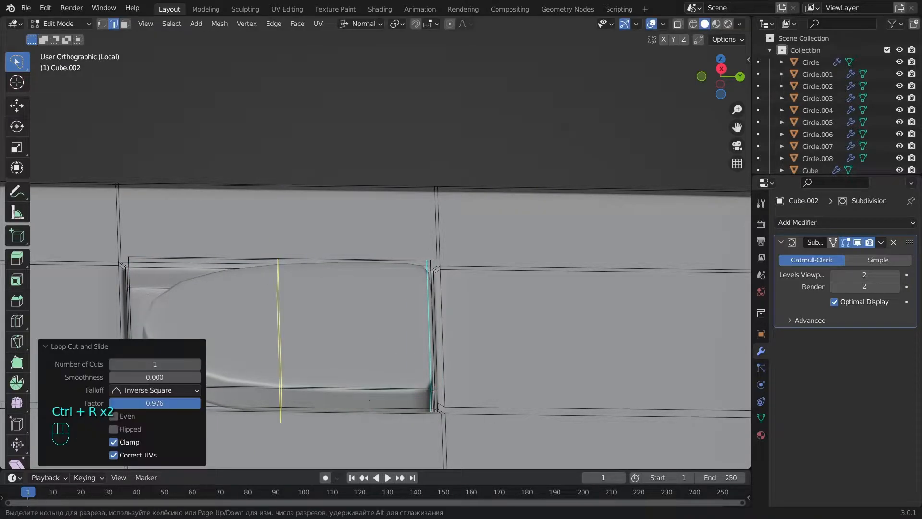
left_click(279, 396)
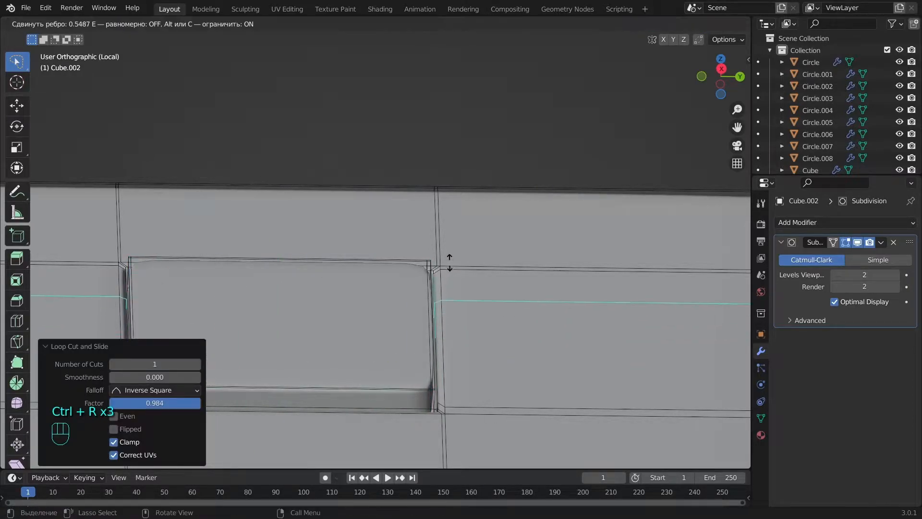
key("ctrl+z")
Add horizontal loop cuts close to the button's upper and lower edges to square its corners, and deselect everything
left_click_drag(438, 312, 461, 347, "alt")
key("ctrl+r")
left_click(433, 329)
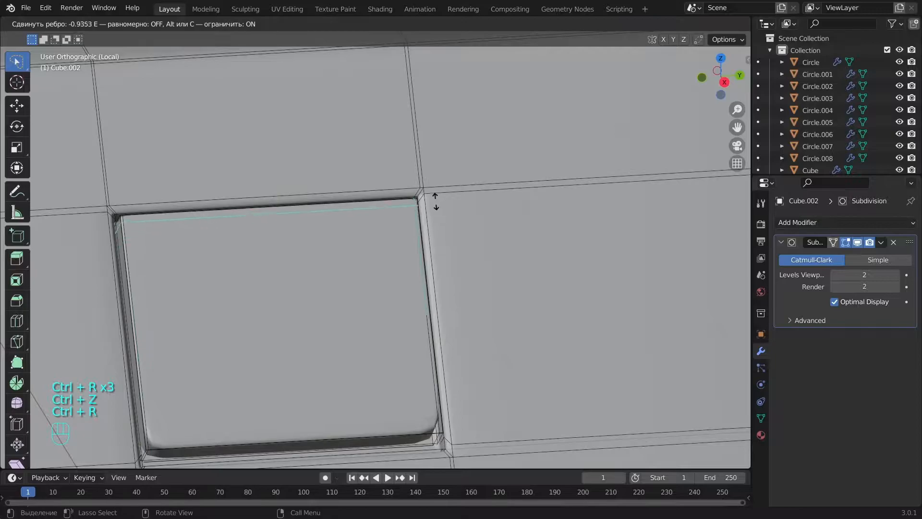
left_click(434, 197)
key("ctrl+r")
left_click(448, 347)
left_click(451, 386)
key("a")
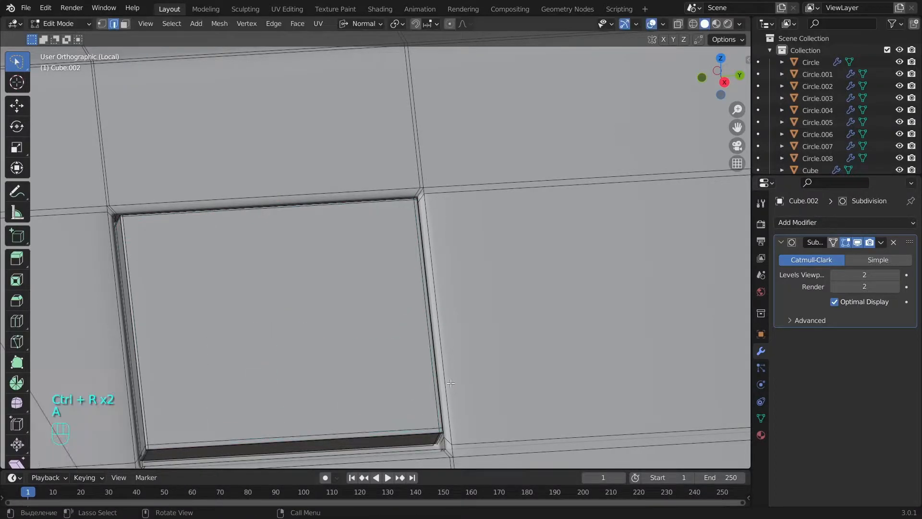
Leave Edit Mode and the isolated view, and examine the base's power button against the side reference image
key("Tab")
scroll(407, 329, "down", 4)
left_click_drag(404, 328, 359, 398, "alt")
scroll(353, 350, "down", 4)
scroll(347, 343, "down", 3)
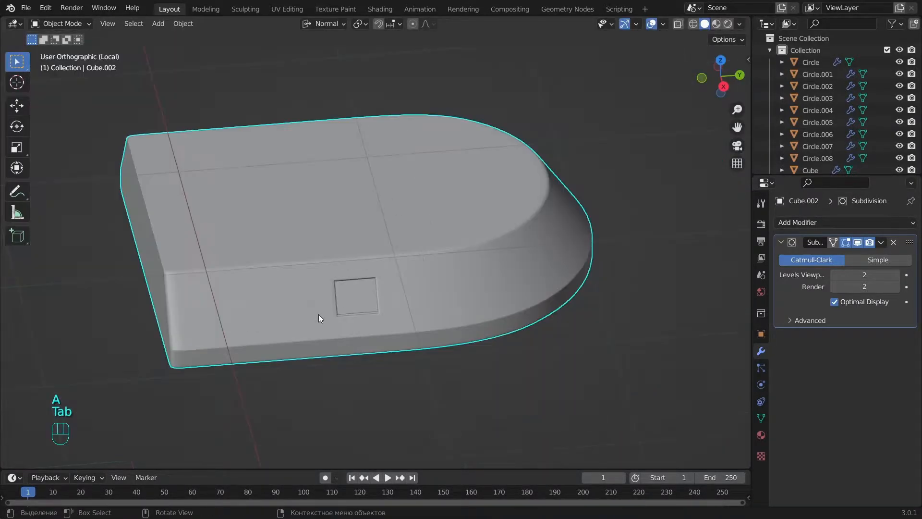
key("KP_Divide")
key("KP_3")
scroll(310, 276, "down", 7)
left_click_drag(326, 331, 361, 318, "alt+shift")
scroll(331, 238, "up", 4)
left_click(326, 244)
scroll(361, 318, "down", 8)
left_click(359, 317)
scroll(358, 316, "down", 6)
mouse_move(429, 319)
left_mouse_down("alt")
mouse_move(383, 319)
mouse_move(427, 302)
left_mouse_up("alt")
scroll(413, 308, "up", 14)
left_click_drag(276, 401, 370, 312, "alt+shift")
left_click(315, 299)
scroll(315, 299, "down", 6)
left_click(351, 270)
left_click(352, 267)
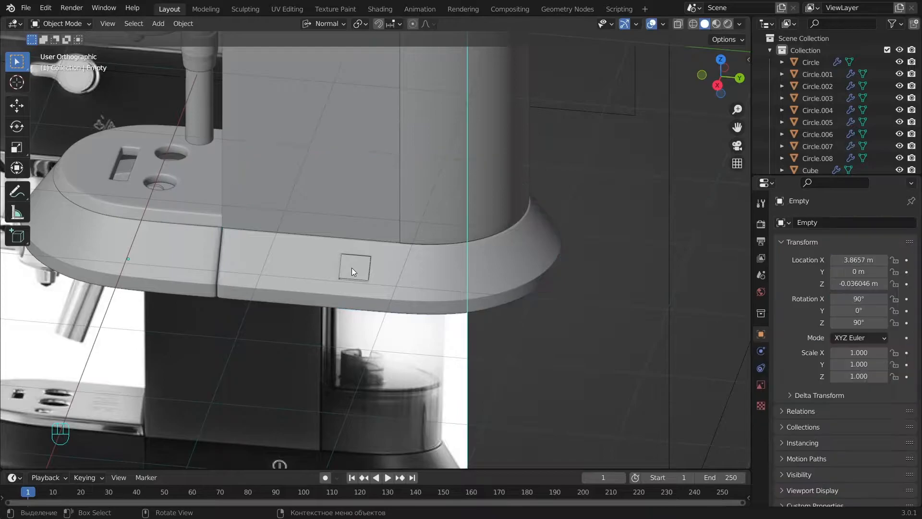
Select the linked button geometry in the base mesh and scale it up uniformly by 1.045
left_click(354, 291)
scroll(354, 292, "up", 10)
key("Tab")
scroll(500, 309, "down", 6)
left_click_drag(500, 309, 480, 245, "alt")
scroll(490, 308, "up", 5)
key("l")
key("s")
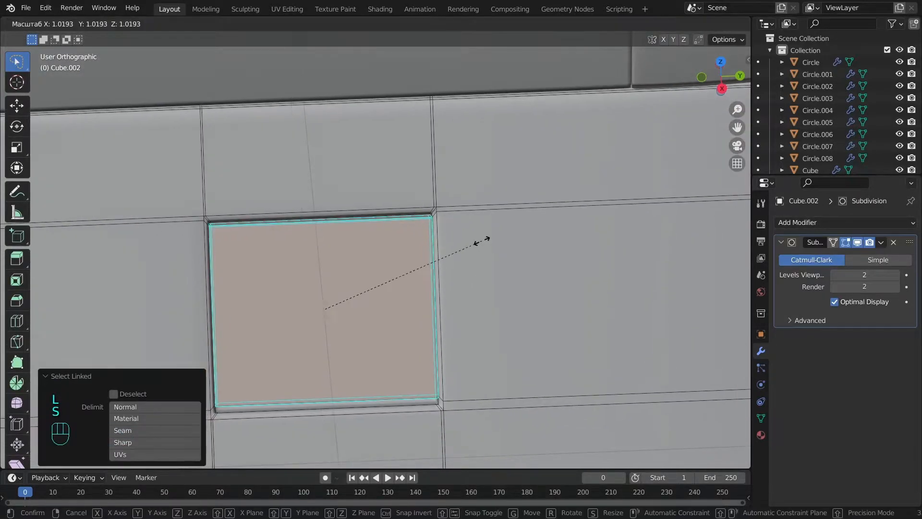
left_click(486, 241)
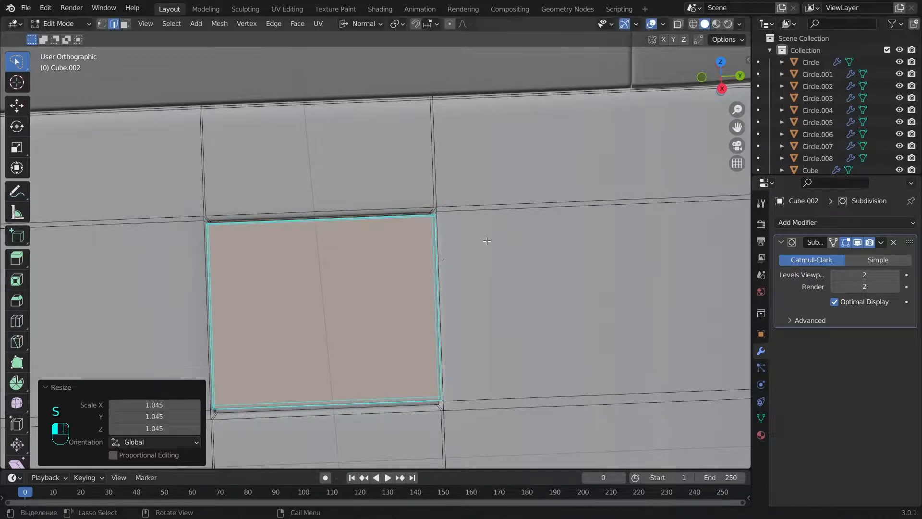
Try to stretch the power button along the global Z axis, and undo the attempt
right_click(477, 236)
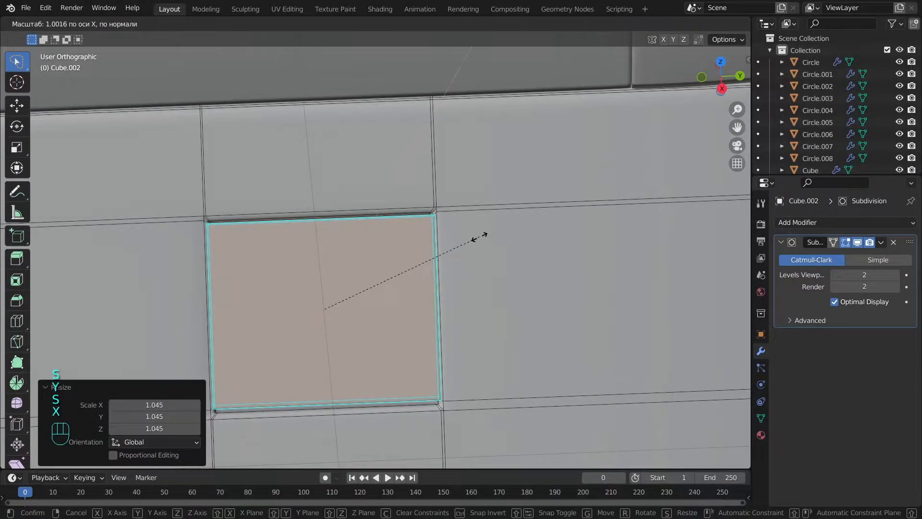
left_click(360, 24)
left_click(340, 64)
middle_click_drag(346, 120, 400, 207, "alt")
key("s")
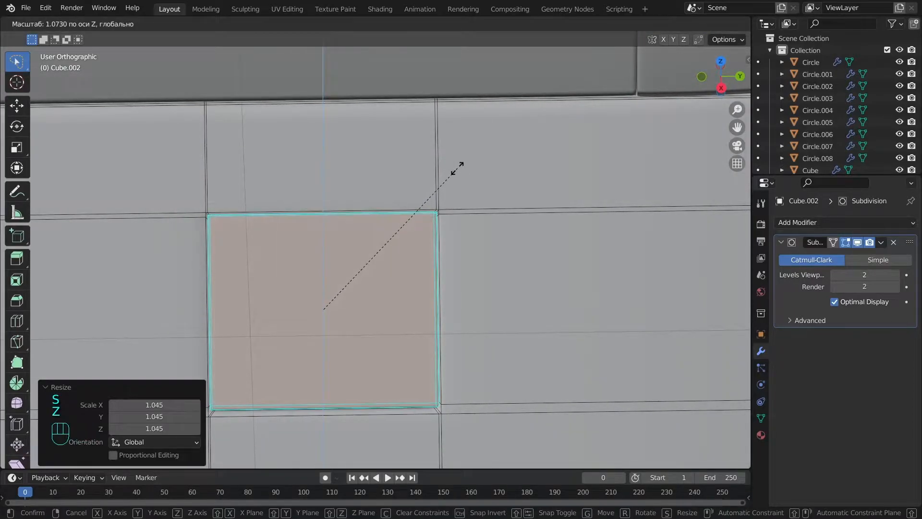
middle_click_drag(458, 163, 482, 245, "alt")
key("ctrl+z")
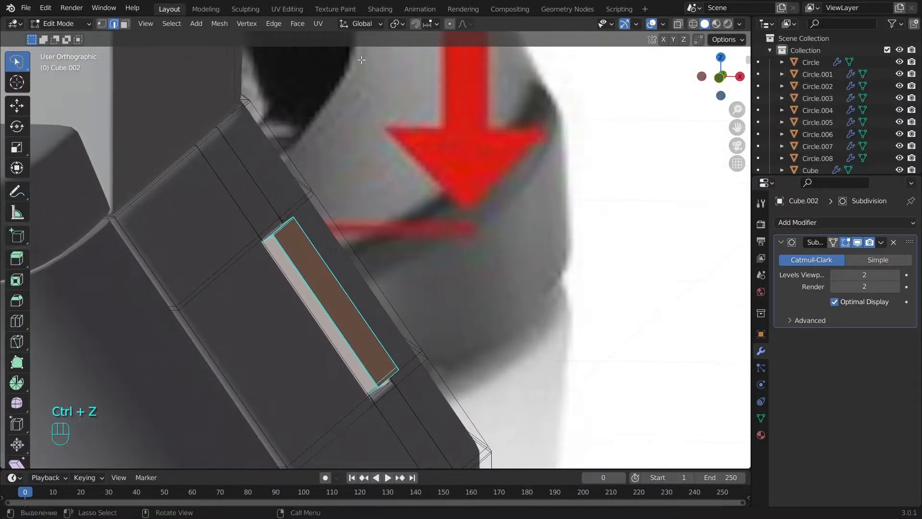
Scale the power button by about 1.07 along the Normal Z axis and move it to fit the recess
left_click(361, 24)
middle_click_drag(672, 211, 587, 252, "alt")
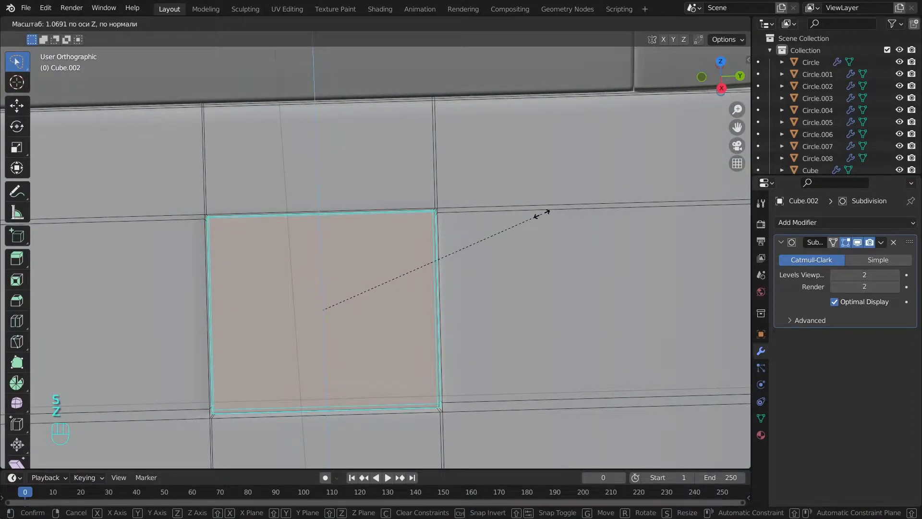
left_click(542, 213)
key("g")
left_click(517, 236)
middle_click_drag(517, 236, 443, 305, "alt")
Rotate and move the button in the wireframe front view to align it with the recess in the base's slanted side
key("Tab")
scroll(447, 284, "down", 3)
scroll(423, 304, "up", 2)
left_click(414, 304)
left_click(414, 304)
key("KP_1")
scroll(417, 305, "up", 3)
key("z")
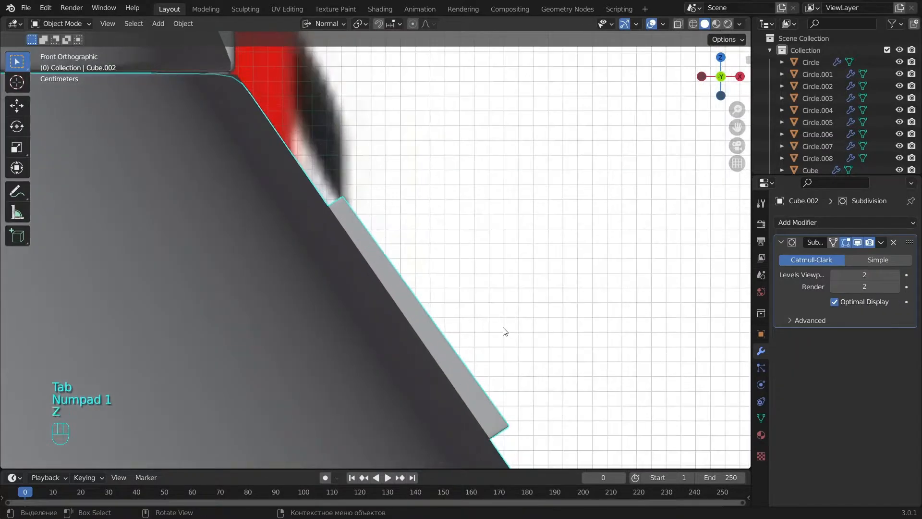
middle_click_drag(536, 392, 522, 338, "alt+shift")
key("Tab")
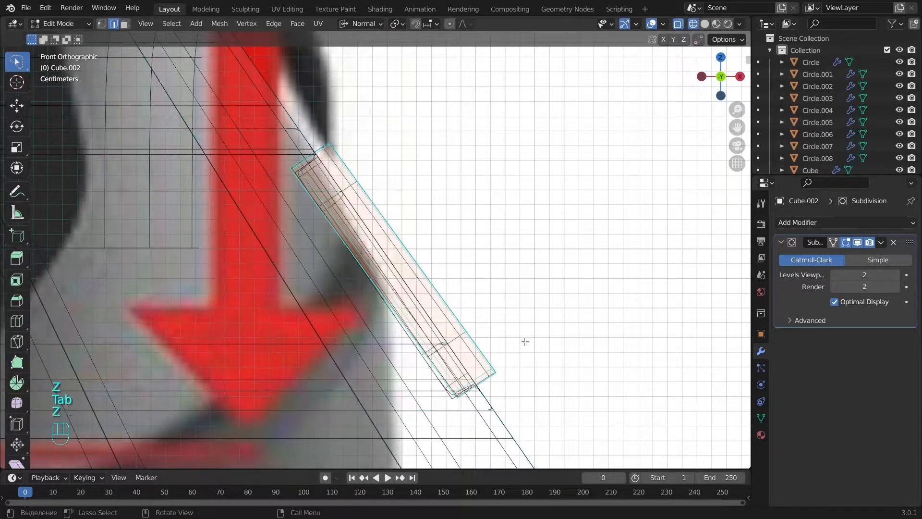
key("z")
key("r")
left_click(522, 381)
key("g")
left_click(465, 331)
mouse_move(465, 332)
middle_mouse_down("alt")
mouse_move(372, 396)
mouse_move(519, 225)
mouse_move(423, 223)
mouse_move(486, 220)
middle_mouse_up("alt")
Return to solid shading in Object Mode and examine the seated button on the base from several angles
key("Tab")
key("a")
key("z")
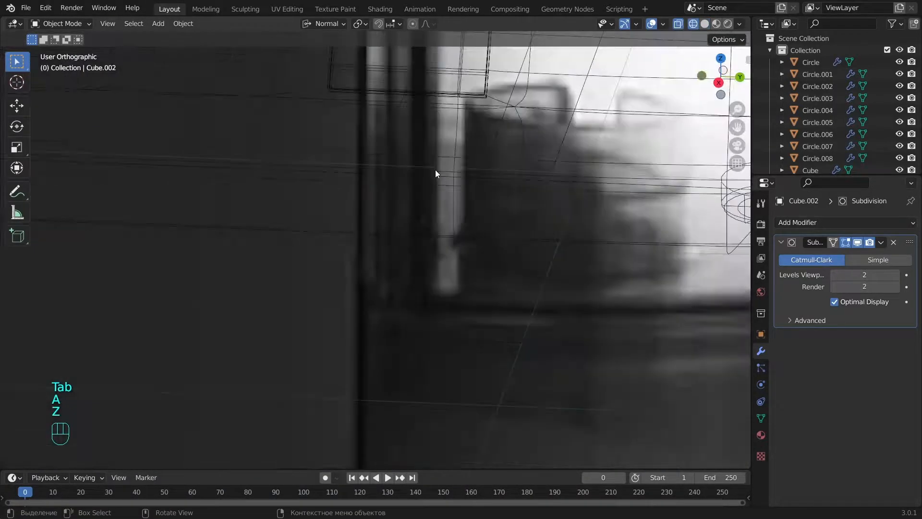
key("z")
scroll(428, 190, "down", 7)
middle_click_drag(382, 305, 431, 313, "alt")
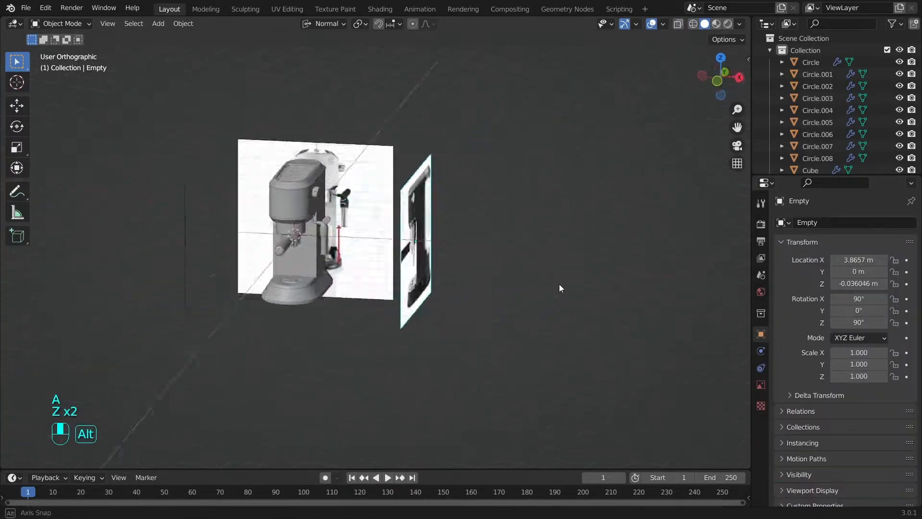
middle_click_drag(559, 284, 397, 169, "alt")
key("KP_1")
key("KP_3")
scroll(612, 274, "up", 1)
scroll(398, 169, "up", 6)
left_click(539, 110)
middle_click_drag(541, 113, 464, 267, "alt+shift")
middle_click_drag(463, 267, 492, 269, "alt")
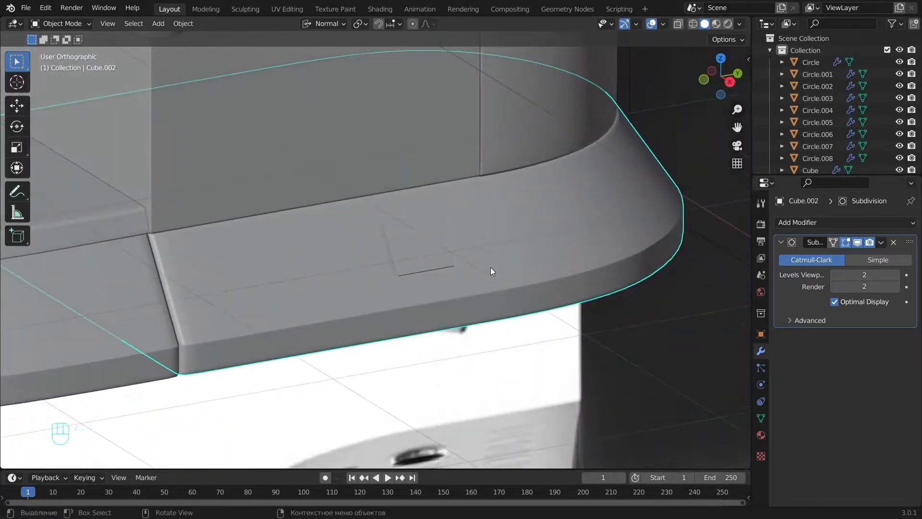
Place the 3D cursor at the middle of the central front edge on the top cover's sloped rim
scroll(492, 269, "down", 5)
key("KP_3")
middle_click_drag(347, 120, 434, 200, "alt+shift")
key("KP_7")
key("KP_1")
scroll(359, 182, "up", 5)
left_click(360, 192)
key("Tab")
scroll(355, 207, "up", 2)
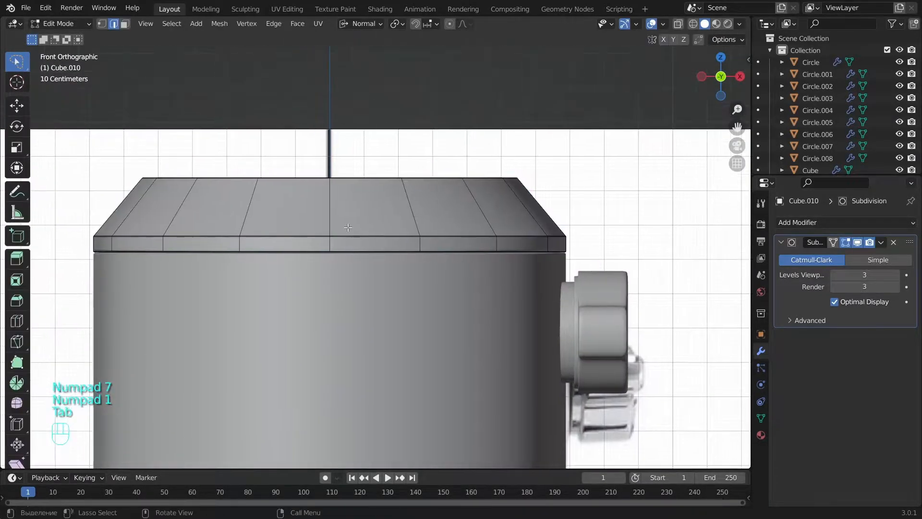
scroll(344, 230, "up", 4)
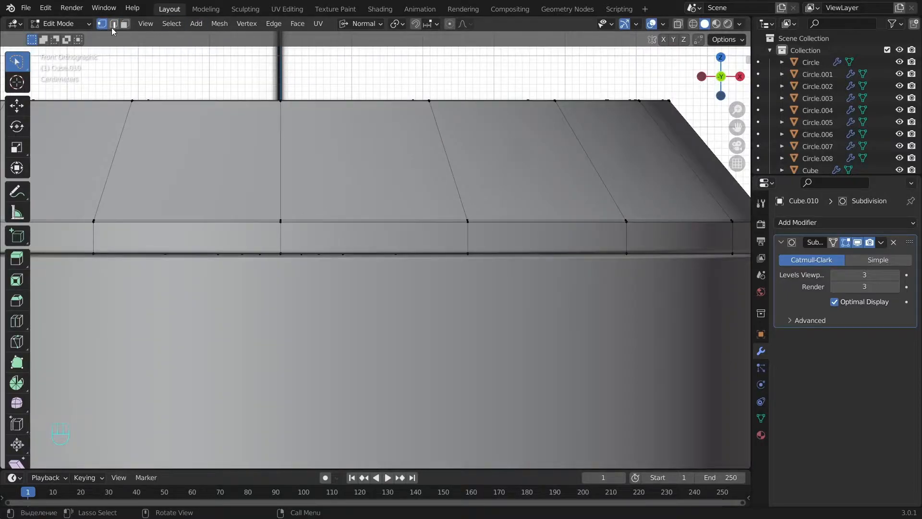
left_click(342, 202)
key("Tab")
key("Tab")
key("a")
key("Tab")
scroll(336, 189, "down", 5)
Add a 6-vertex circle with a 0.1 m radius at the 3D cursor and rotate it 90° about the X axis
key("shift+a")
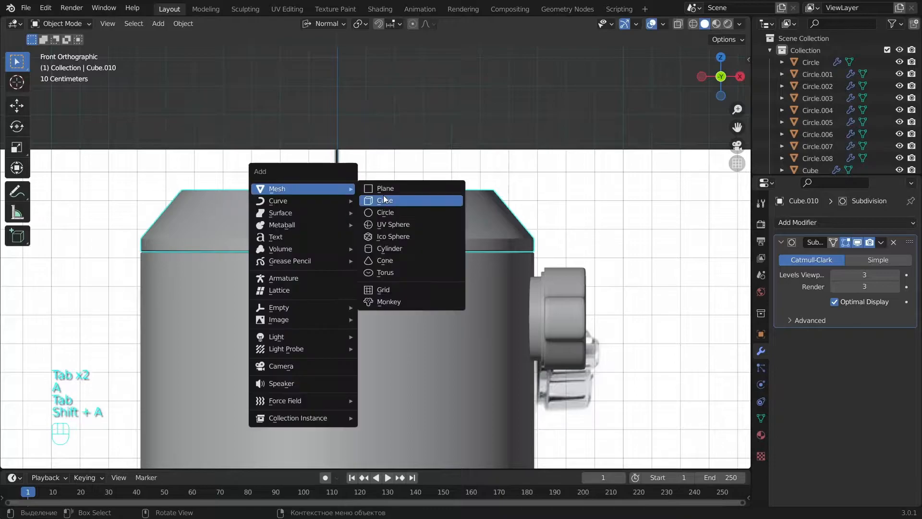
left_click(392, 217)
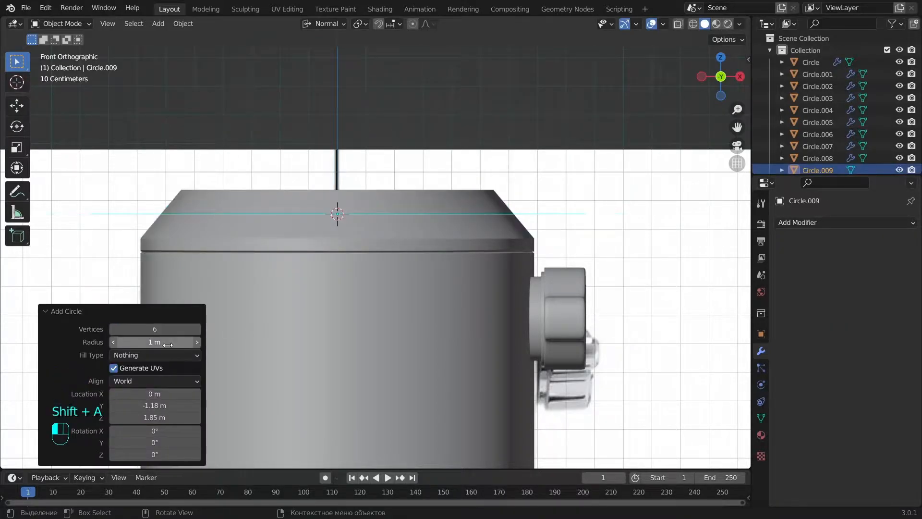
scroll(400, 321, "down", 5)
scroll(408, 216, "up", 5)
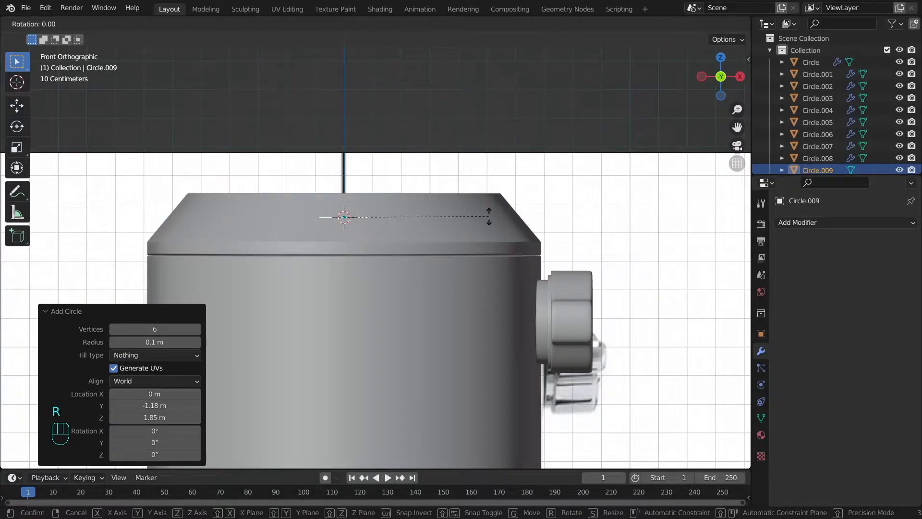
key("Return")
Scale the circle to 0.551 to match the middle front button in the reference image
key("z")
scroll(416, 180, "up", 3)
key("s")
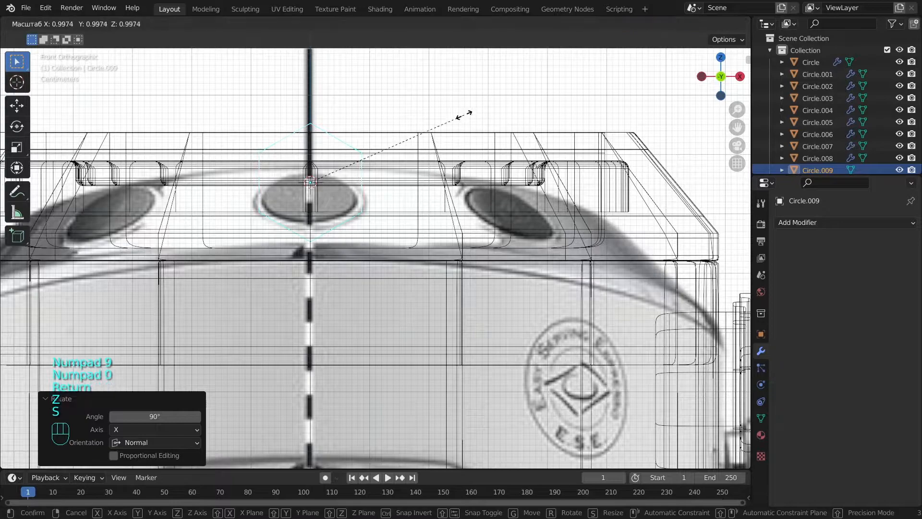
left_click(403, 148)
key("z")
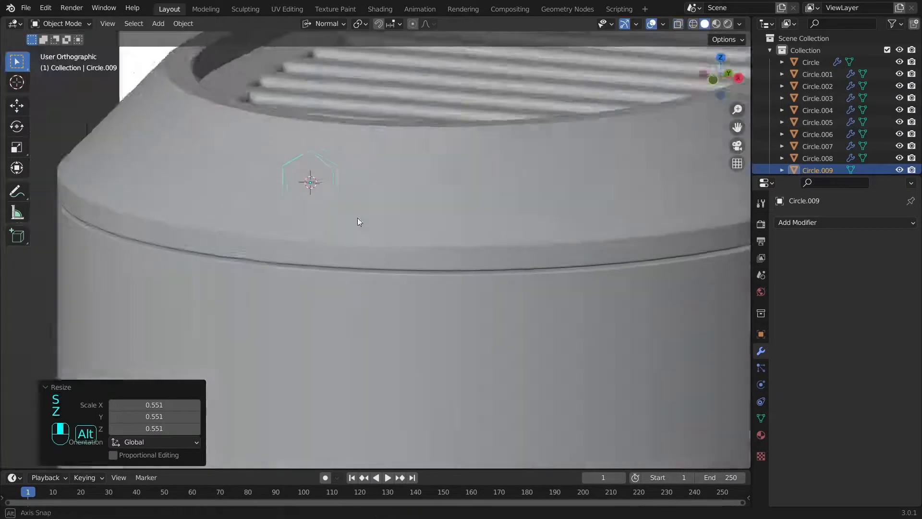
Set the transform orientation to Global and move the circle about 0.017 m along Y onto the cover's slope
key("KP_3")
scroll(314, 168, "up", 1)
middle_click_drag(288, 107, 358, 212, "shift")
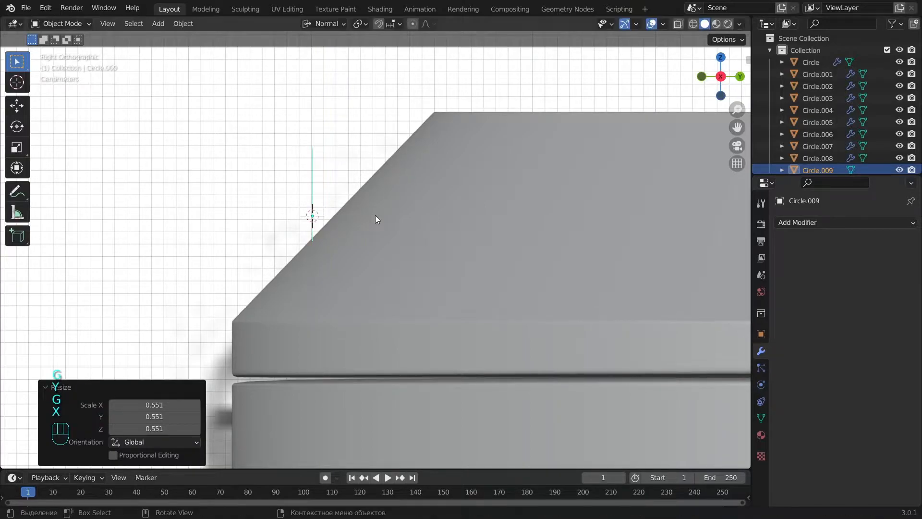
left_click(336, 23)
left_click(308, 61)
key("g")
key("y")
left_click(426, 243)
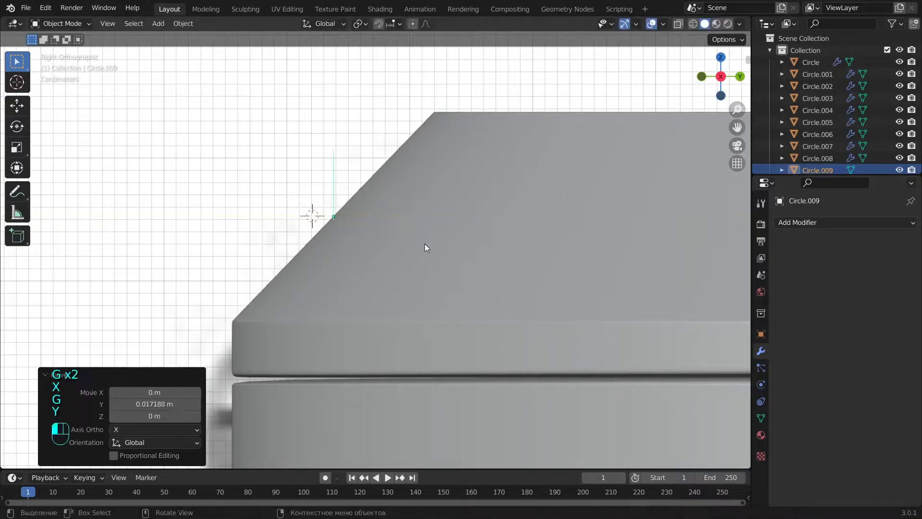
Rotate the circle in the wireframe side view until it lies parallel to the top cover's slope
middle_click_drag(425, 243, 462, 231, "shift")
key("z")
left_click(523, 173)
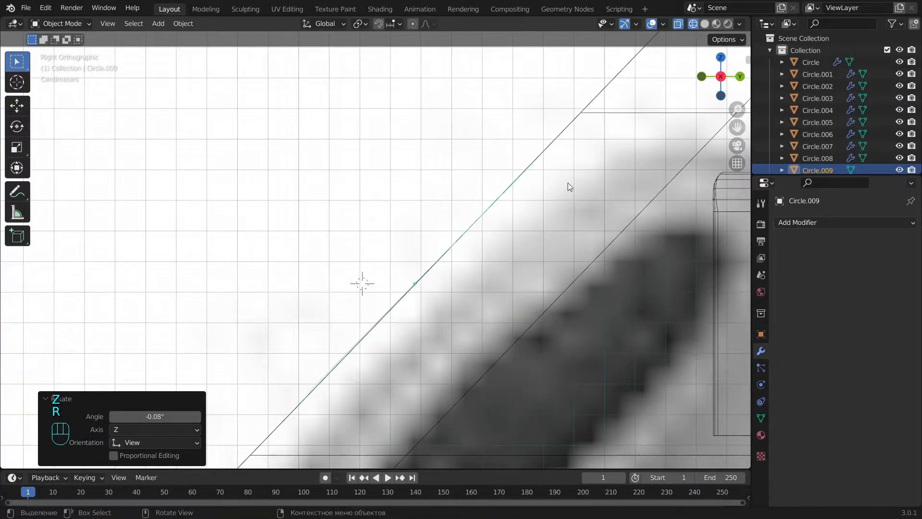
scroll(409, 296, "down", 7)
mouse_move(409, 296)
middle_mouse_down()
mouse_move(411, 315)
mouse_move(539, 356)
middle_mouse_up()
key("z")
Scale the circle's vertices up by 1.385 in Edit Mode
key("Tab")
mouse_move(509, 324)
middle_mouse_down()
mouse_move(417, 226)
mouse_move(239, 76)
middle_mouse_up()
left_click(101, 26)
scroll(519, 284, "down", 3)
middle_click_drag(519, 283, 546, 323, "alt")
scroll(521, 302, "up", 2)
scroll(521, 303, "down", 5)
scroll(477, 264, "up", 6)
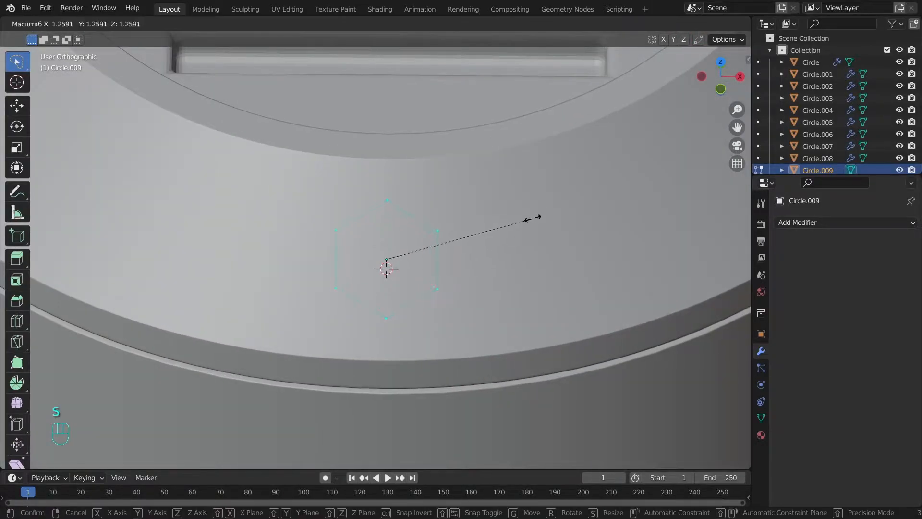
left_click(546, 211)
Add a Subdivision Surface modifier to the six-sided circle and check its rounded outline in Object Mode
middle_click_drag(546, 212, 543, 277, "alt")
key("KP_1")
scroll(542, 277, "down", 2)
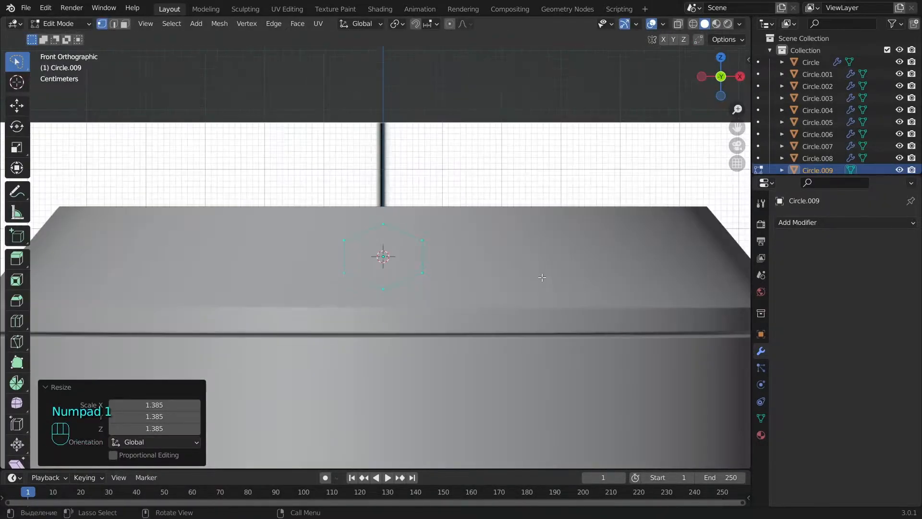
left_click(815, 222)
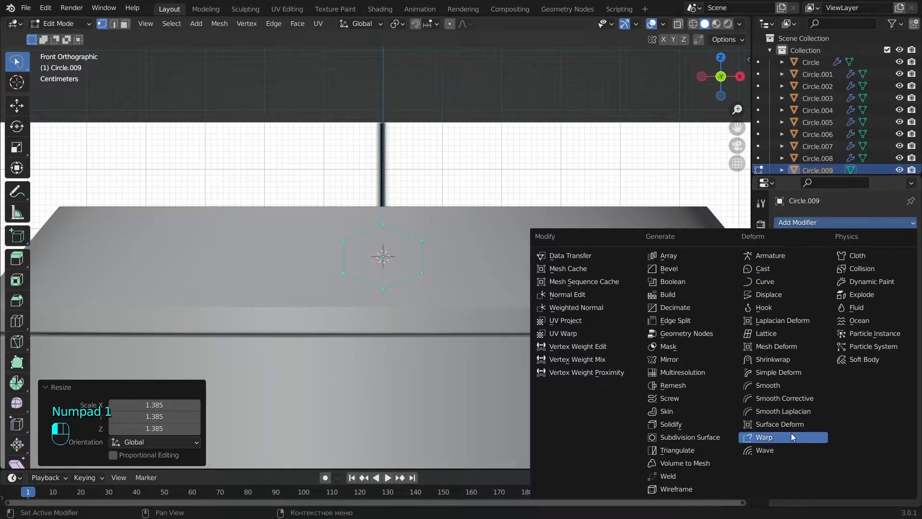
left_click(705, 438)
right_click(403, 236)
key("Tab")
middle_click_drag(436, 278, 417, 358)
key("KP_7")
key("KP_1")
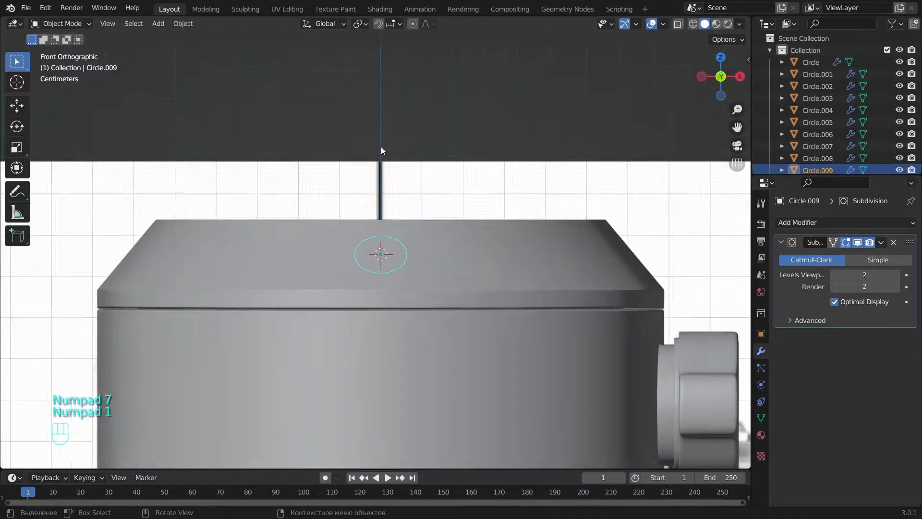
Fill the hexagon with two faces split between its upper and lower vertices, and inset them by about 0.018 m
key("Tab")
scroll(441, 229, "up", 5)
left_click_drag(514, 247, 443, 218, "alt")
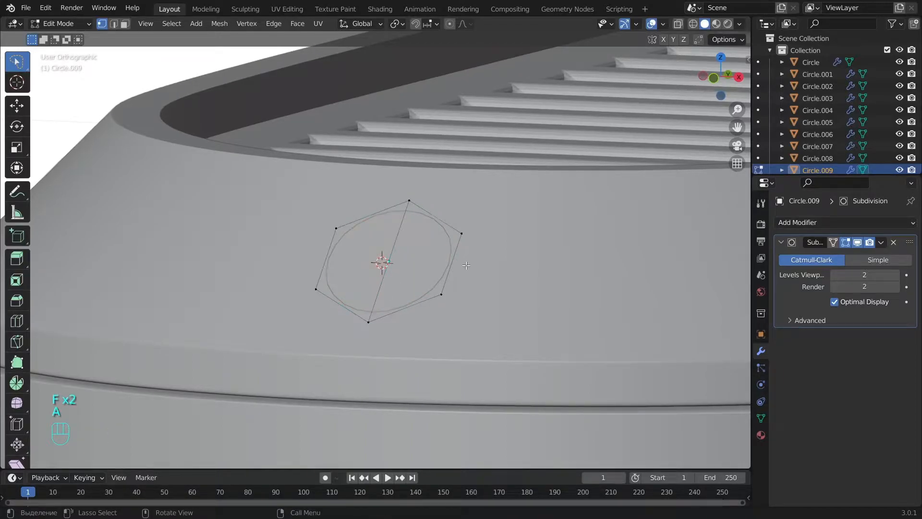
middle_click_drag(466, 265, 482, 297, "alt")
middle_click_drag(555, 311, 550, 231, "alt")
key("i")
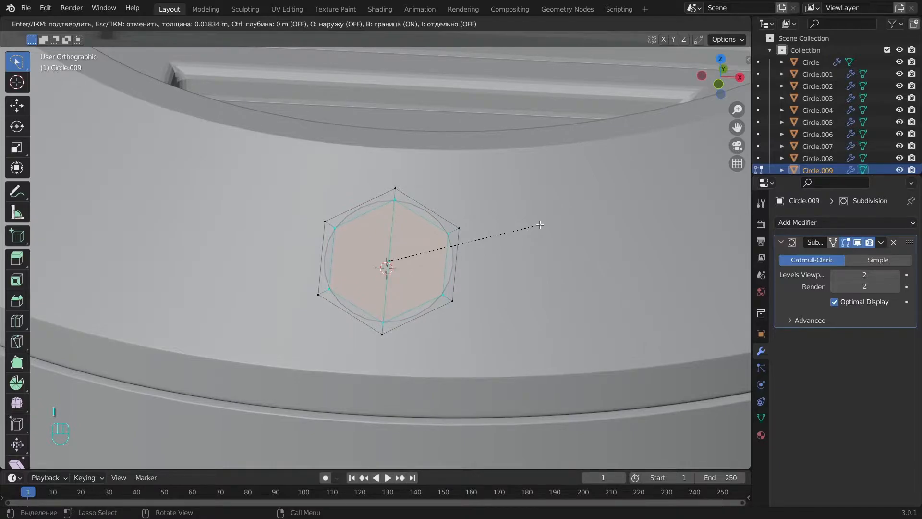
left_click(540, 224)
Extrude the hexagonal disc about 0.013 m along its Normal Z axis and shade it smooth in Object Mode
left_click(454, 230)
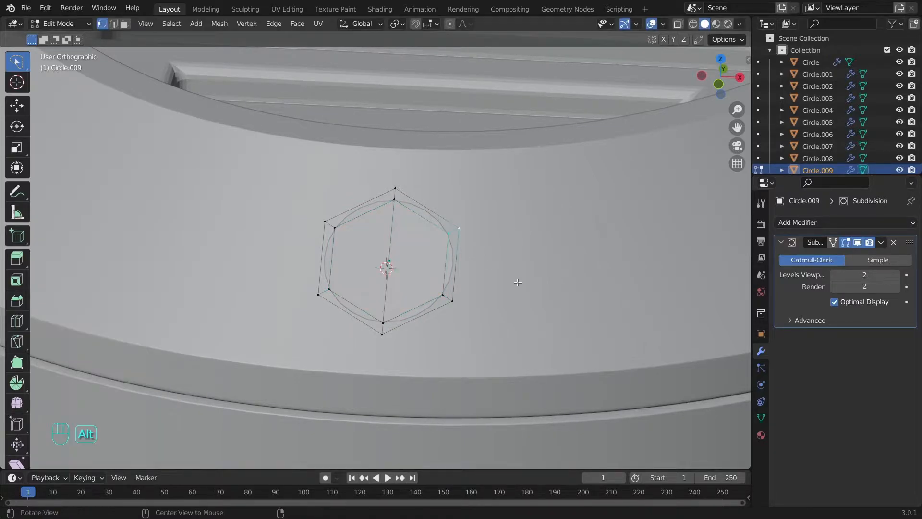
key("KP_3")
left_click(375, 23)
left_click(327, 84)
key("e")
key("z")
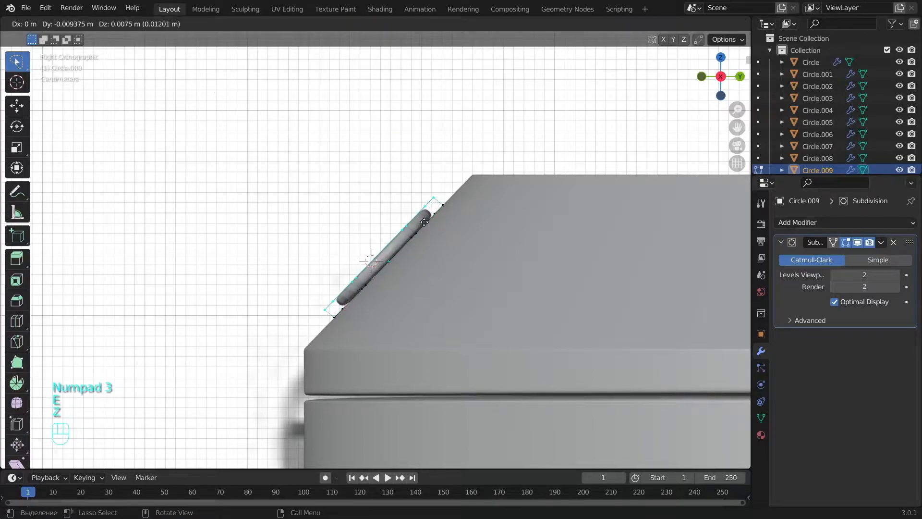
left_click(423, 222)
middle_click_drag(424, 221, 481, 259, "alt")
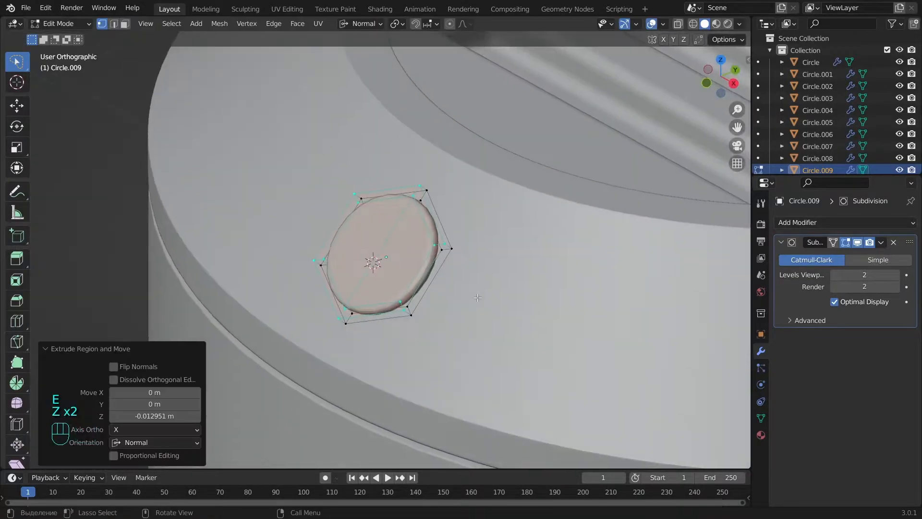
key("Tab")
right_click(419, 254)
left_click(419, 253)
Inset the two front faces of the round button's disc by about 0.0027 m
key("Tab")
scroll(433, 242, "up", 2)
middle_click_drag(433, 242, 480, 240, "alt")
left_click(125, 24)
left_click(446, 247)
left_click(355, 257, "shift")
key("i")
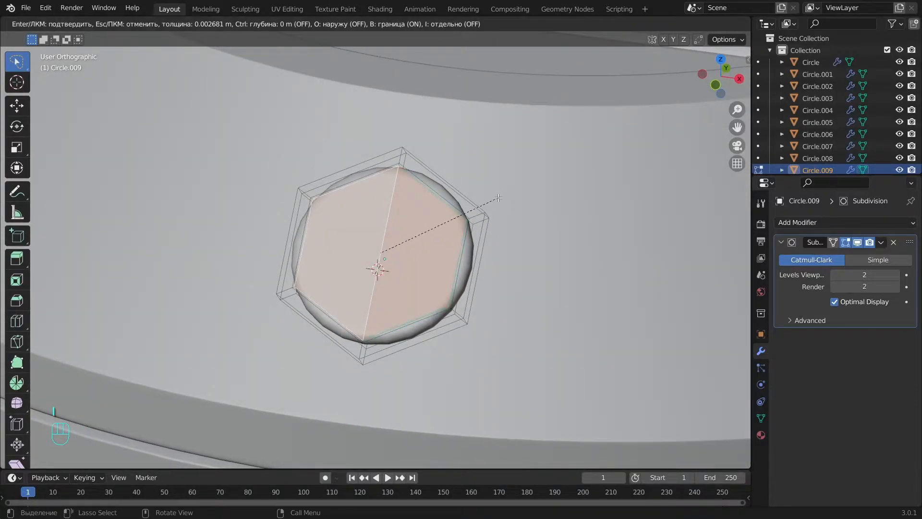
left_click(498, 198)
middle_click_drag(498, 198, 437, 256, "alt")
key("g")
key("z")
key("z")
right_click(427, 246)
Sink the inset faces into the disc by moving them about 0.013 m along their Normal Z axis
key("g")
key("z")
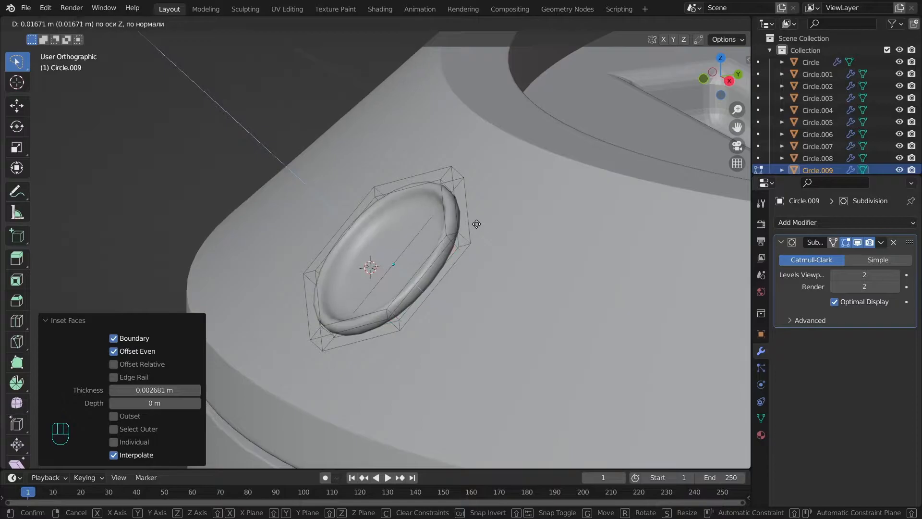
left_click(460, 218)
Add an edge loop around the recess's inner wall and slide it close to the recess floor
middle_click_drag(459, 218, 417, 198, "alt")
scroll(419, 202, "up", 3)
key("ctrl+r")
left_click(417, 156)
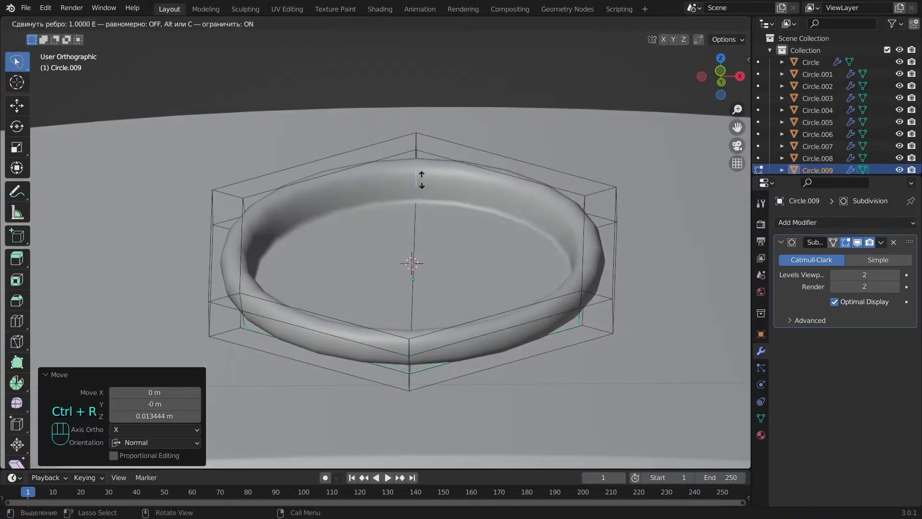
left_click(425, 166)
Set the recessed ring's Subdivision modifier to 3 levels for viewport and render in Object Mode
key("a")
key("Tab")
key("a")
scroll(424, 168, "down", 5)
middle_click_drag(425, 167, 425, 455, "alt")
left_click(428, 262)
left_click(896, 287)
Duplicate the ring's six-sided edge loop in place, separate it into its own object, and select that object
key("a")
scroll(465, 247, "down", 5)
key("KP_7")
key("KP_1")
scroll(418, 117, "up", 1)
left_click(419, 116)
key("Tab")
middle_click_drag(420, 116, 395, 240, "alt+shift")
scroll(414, 217, "up", 9)
middle_click_drag(471, 135, 468, 226, "alt+shift")
double_click(498, 215)
key("shift+d")
right_click(507, 246)
key("p")
left_click(507, 246)
key("Tab")
key("a")
left_click(480, 184)
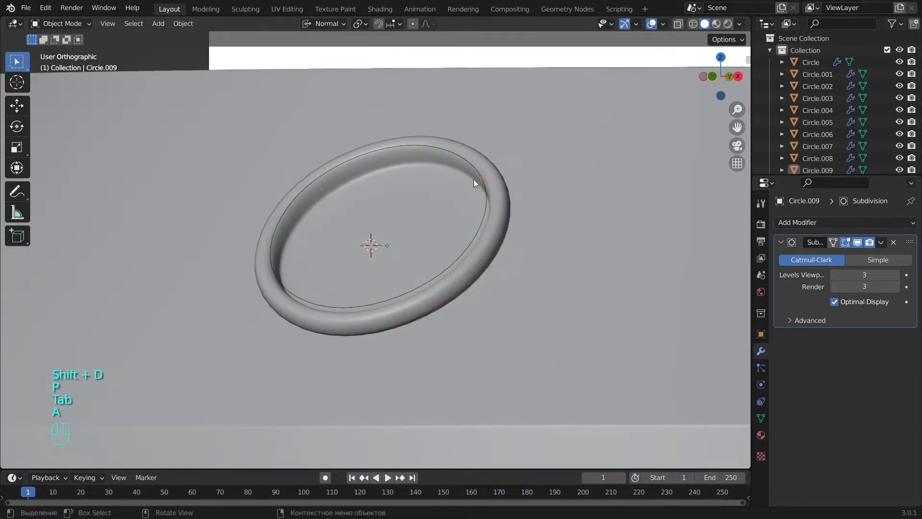
Try to extrude the separated loop along its Normal Z axis
middle_click_drag(529, 235, 465, 189, "alt")
key("Tab")
key("a")
middle_click_drag(456, 223, 456, 229, "alt")
key("e")
key("z")
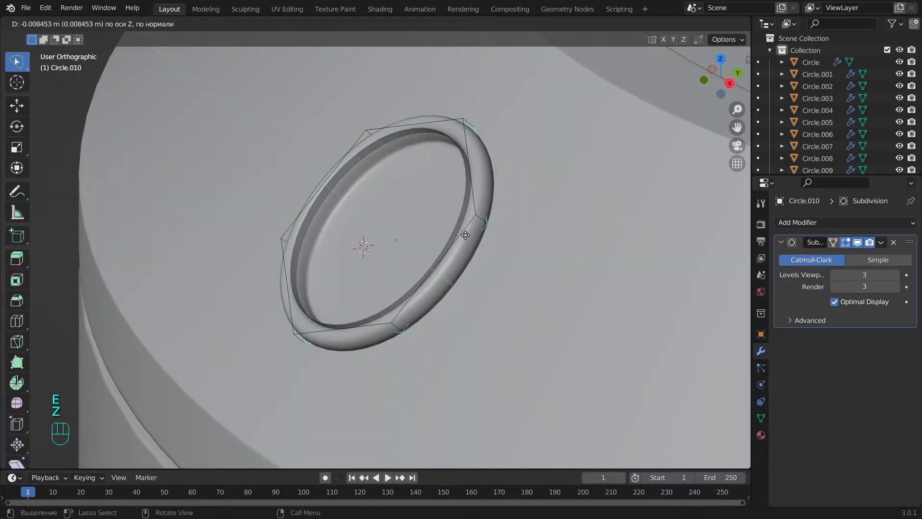
key("ctrl+z")
key("Tab")
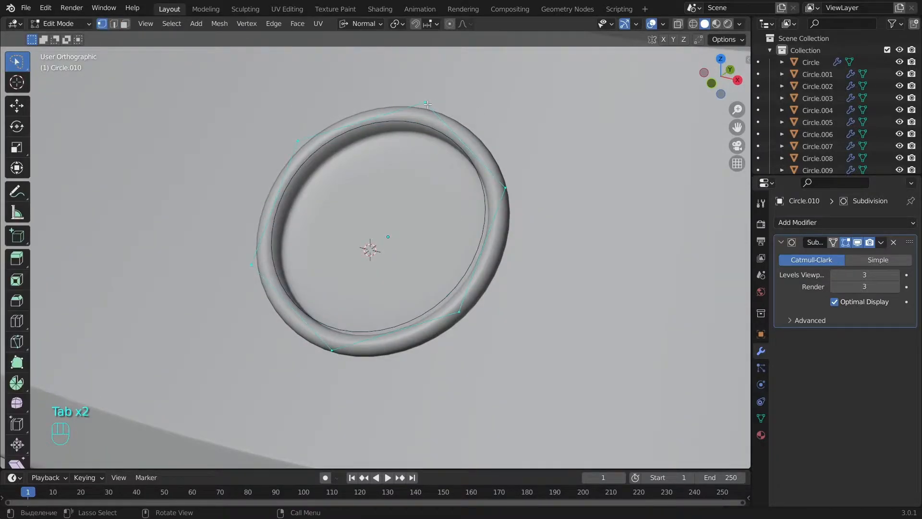
Fill the separated hexagonal loop with two faces split between its upper and lower vertices
middle_click_drag(466, 300, 408, 334, "alt")
key("f")
left_click(399, 116)
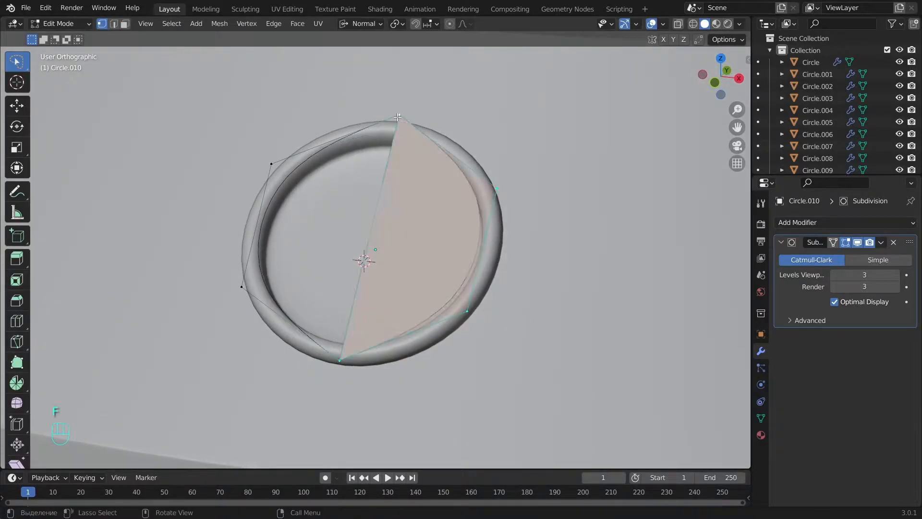
left_click(342, 360, "shift")
key("f")
Extrude all faces of the filled hexagon along its Normal Z axis to form the button's inner disc
key("Tab")
middle_click_drag(358, 238, 447, 271, "alt")
key("Tab")
key("a")
key("e")
key("z")
key("z")
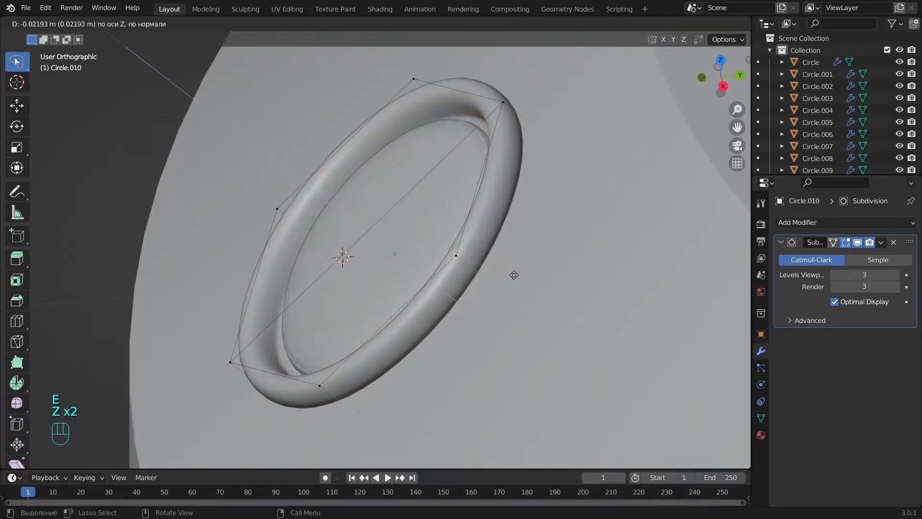
left_click(493, 258)
Add two edge loops around the inner disc's side wall and slide them toward its edges to sharpen the rim
middle_click_drag(493, 258, 470, 231, "alt")
key("z")
key("ctrl+r")
left_click(512, 127)
left_click(518, 148)
middle_click_drag(497, 191, 469, 210, "alt")
key("ctrl+r")
left_click(494, 190)
left_click(486, 178)
key("a")
key("z")
Shade the inner disc smooth in Object Mode
middle_click_drag(417, 240, 486, 265, "alt")
scroll(451, 271, "down", 3)
key("Tab")
key("a")
left_click(431, 200)
right_click(431, 200)
left_click(430, 200)
Move the inner disc along its Normal Z axis so its face sits slightly proud of the ring
scroll(460, 226, "up", 2)
middle_click_drag(537, 316, 561, 373, "alt")
key("a")
scroll(461, 229, "down", 5)
scroll(407, 247, "down", 3)
scroll(407, 246, "up", 4)
mouse_move(406, 247)
middle_mouse_down("alt")
mouse_move(405, 137)
mouse_move(409, 238)
middle_mouse_up("alt")
scroll(410, 239, "up", 3)
left_click(414, 242)
middle_click_drag(513, 254, 424, 337, "alt")
left_click_drag(424, 336, 446, 344, "alt")
key("g")
key("z")
left_click(440, 340)
key("a")
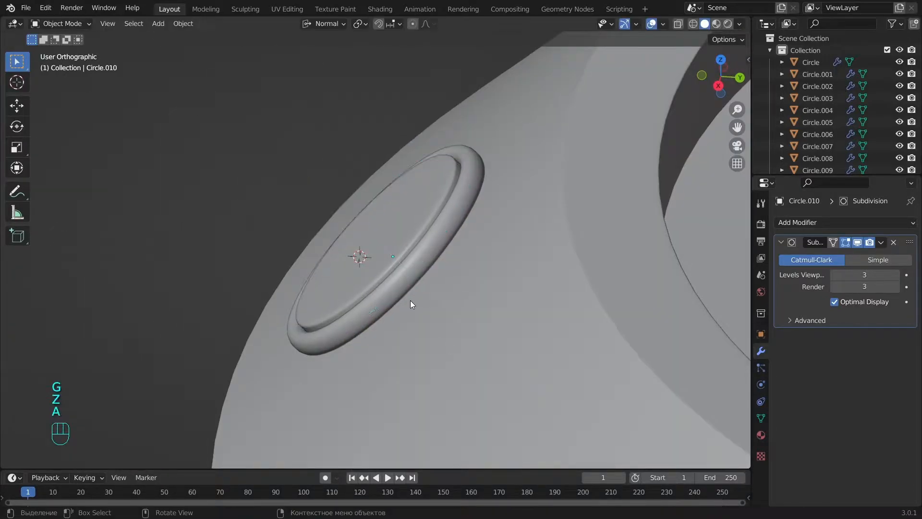
Join the inner disc and the surrounding ring into one object
left_click_drag(410, 301, 537, 321, "alt")
scroll(431, 232, "down", 4)
left_click(432, 231)
left_click(439, 245)
left_click(414, 246, "shift")
key("ctrl+j")
key("a")
scroll(406, 243, "down", 5)
left_click(405, 243)
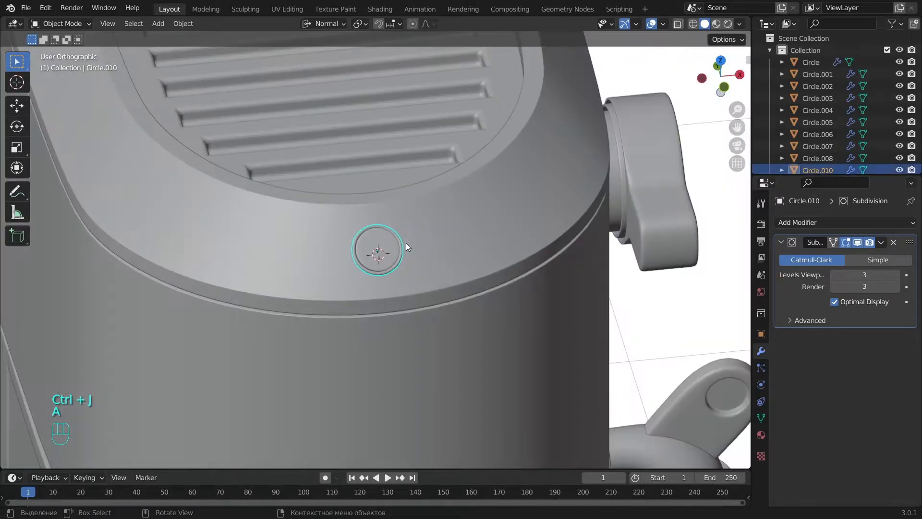
Check the button from the side and undo the join of the disc and ring
key("KP_3")
scroll(405, 243, "up", 9)
key("a")
left_click(407, 231)
key("ctrl+z")
key("ctrl+z")
key("ctrl+z")
left_click_drag(406, 289, 404, 316, "alt")
key("ctrl+z")
key("ctrl+z")
key("ctrl+z")
key("ctrl+z")
Move the disc and ring together about -0.0069 m along Normal Z into the slope, and join them into one object
left_click(474, 161, "shift")
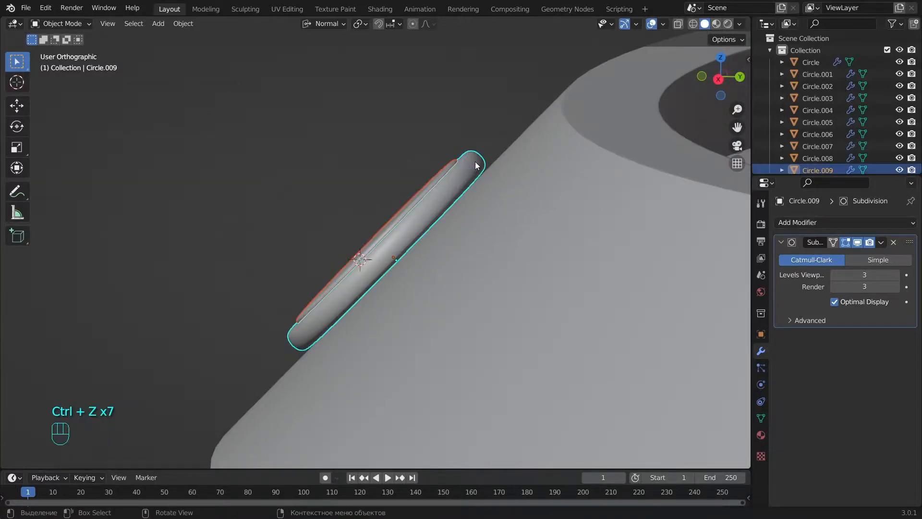
key("KP_3")
key("g")
key("z")
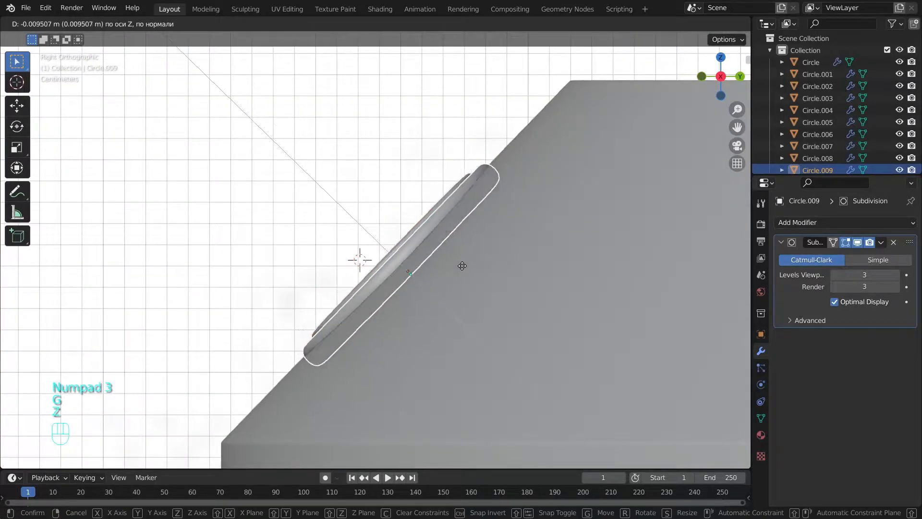
left_click(457, 265)
middle_click_drag(457, 264, 551, 307)
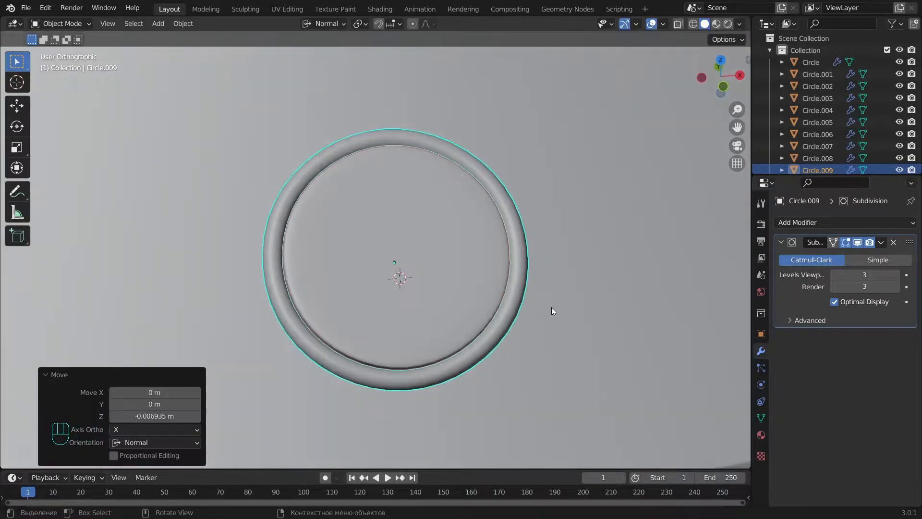
key("a")
key("ctrl+j")
Duplicate the joined button's whole mesh in place in Edit Mode from the front view
scroll(445, 264, "down", 4)
key("KP_1")
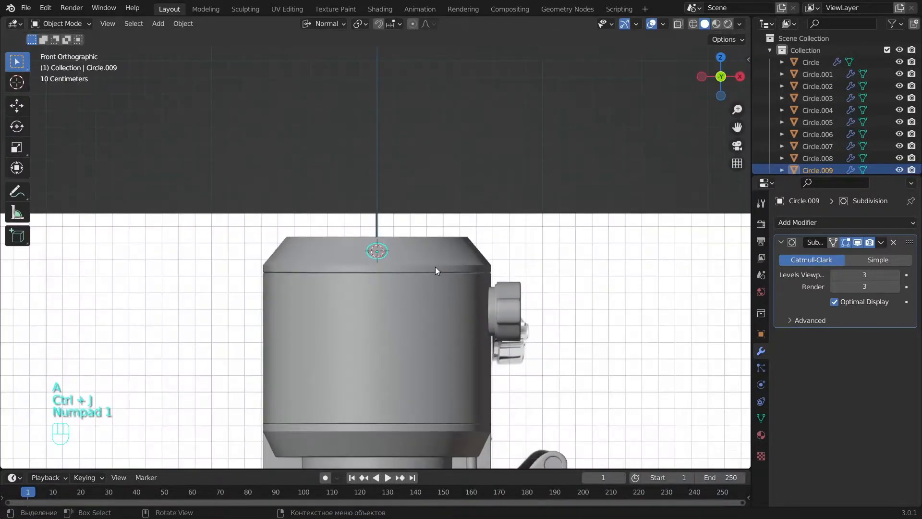
scroll(435, 266, "up", 4)
key("Tab")
key("a")
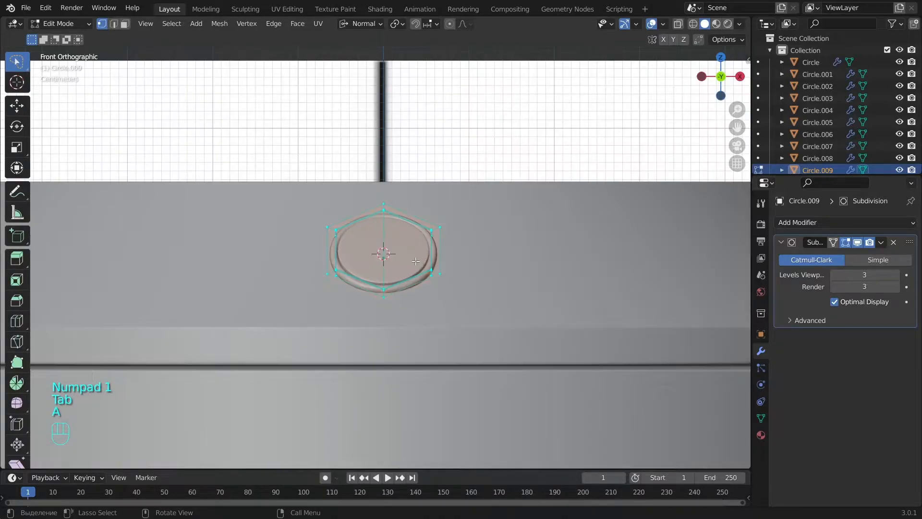
key("shift+d")
right_click(423, 260)
key("g")
key("x")
right_click(631, 281)
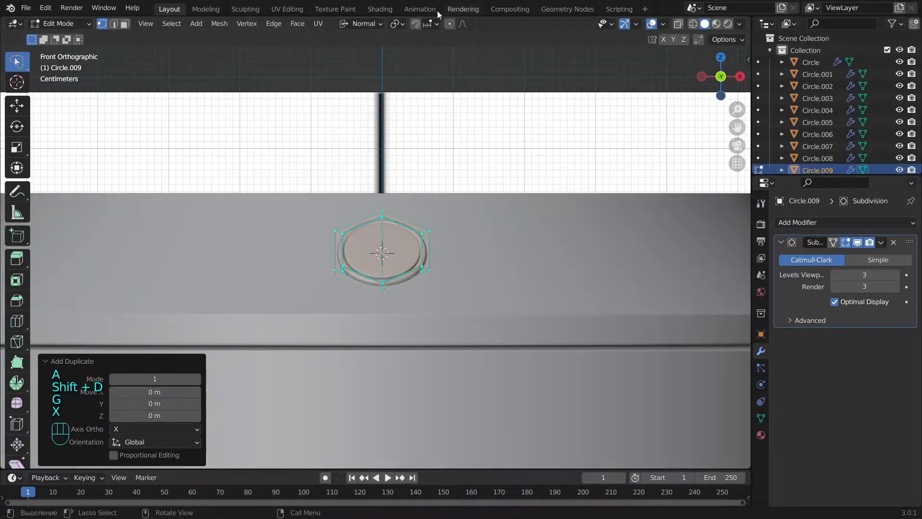
Switch the transform orientation to Global and move the duplicated button about 0.347 m along X
left_click(362, 23)
left_click(332, 62)
key("g")
key("x")
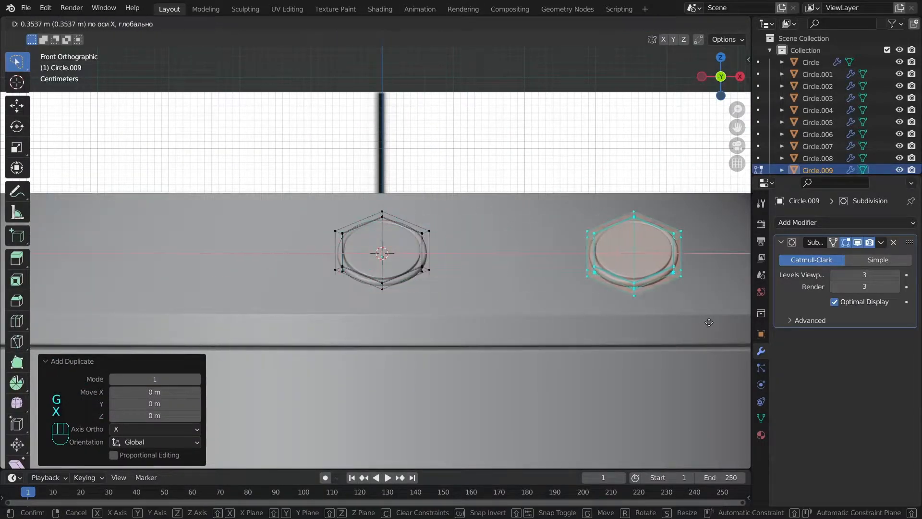
left_click(701, 322)
Align the duplicate with the reference image's side button by moving it about -0.0088 m along X in see-through display
key("alt+z")
key("g")
key("x")
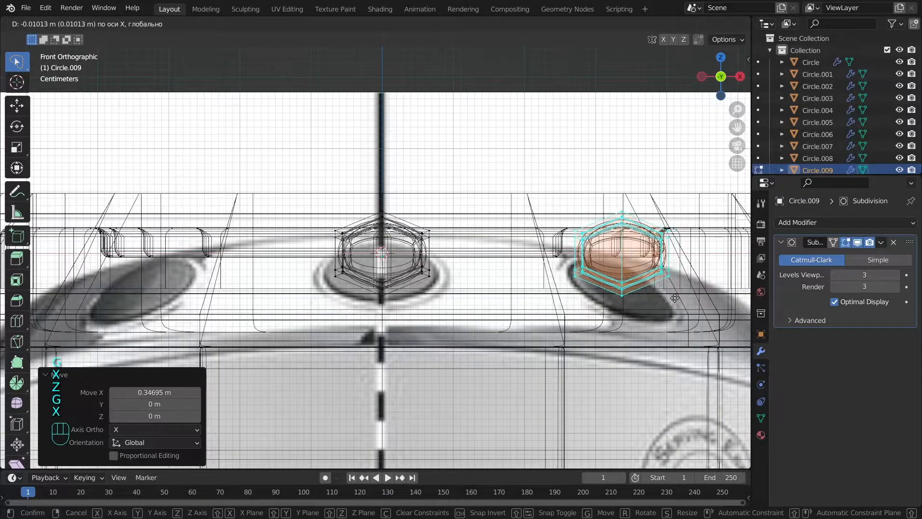
left_click(676, 300)
key("alt+z")
Move the duplicated button about 0.115 m along Y in top view to follow the cover's curved slope
middle_click_drag(677, 301, 609, 350)
key("KP_7")
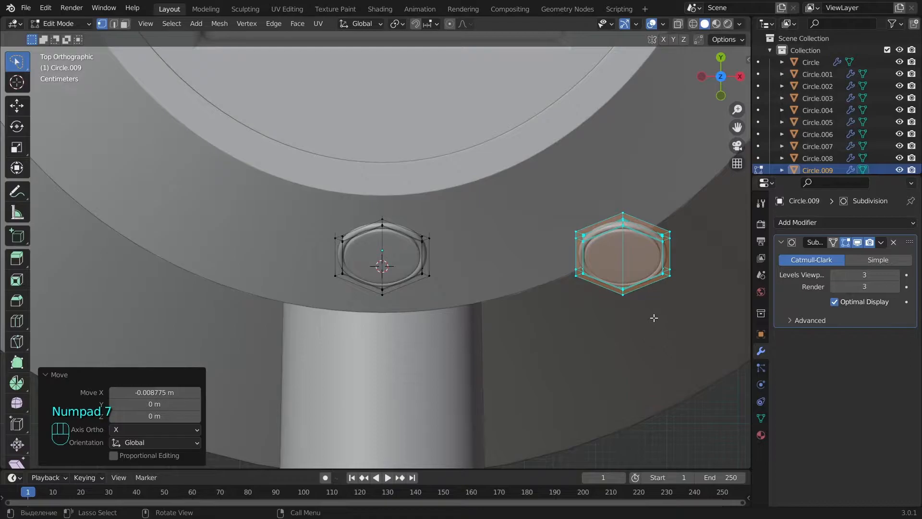
key("g")
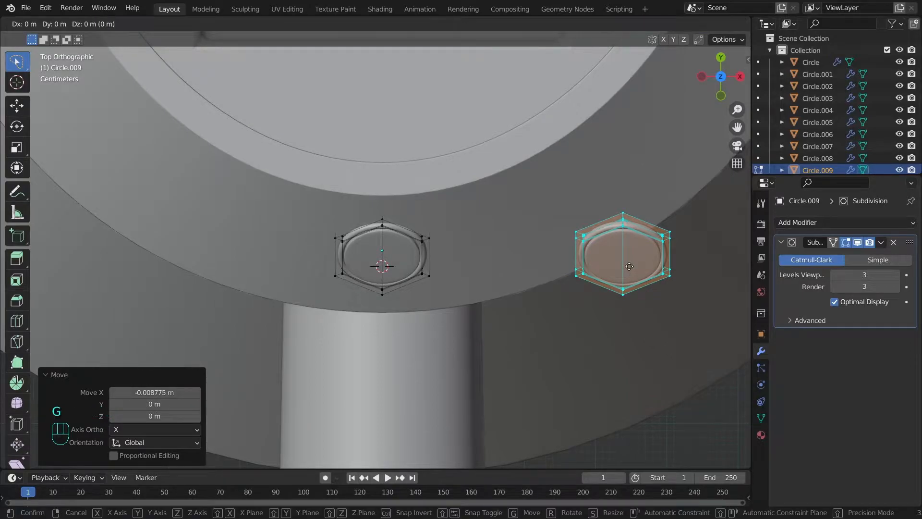
key("y")
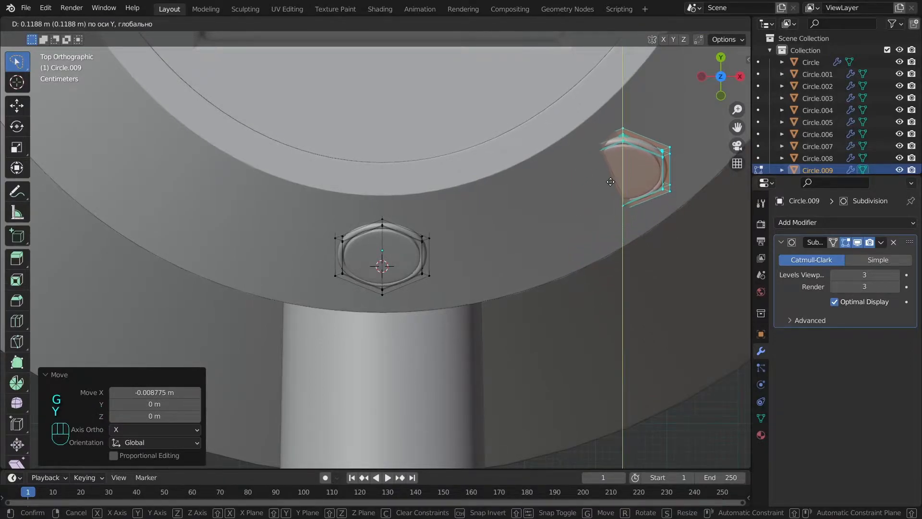
left_click(610, 184)
Rotate the duplicated button freely with trackball rotation in top view toward the direction of the cover's curved slope
key("r")
key("r")
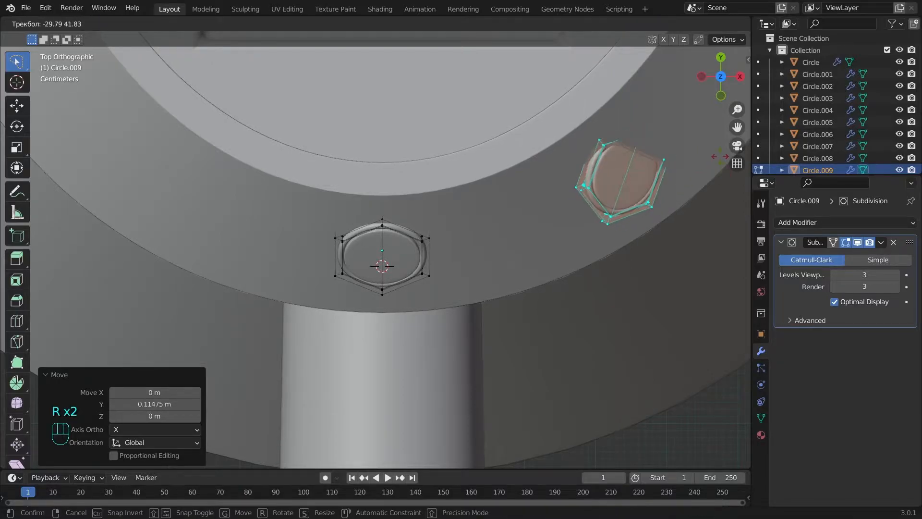
left_click(697, 263)
Refine the duplicated button's rotation from two side-on views so it lies parallel to the cover's slope
middle_click_drag(617, 312, 402, 130, "alt")
scroll(644, 230, "up", 2)
middle_click_drag(643, 241, 422, 325, "alt+shift")
key("r")
left_click(491, 197)
middle_click_drag(490, 196, 188, 225, "alt")
key("r")
left_click(594, 231)
Nudge the duplicated button freely in an edge-on view so that it sits flush on the cover's surface
key("Tab")
key("a")
middle_click_drag(389, 249, 627, 271, "alt")
left_click(486, 278)
middle_click_drag(486, 277, 601, 199, "alt")
key("Tab")
key("KP_7")
key("g")
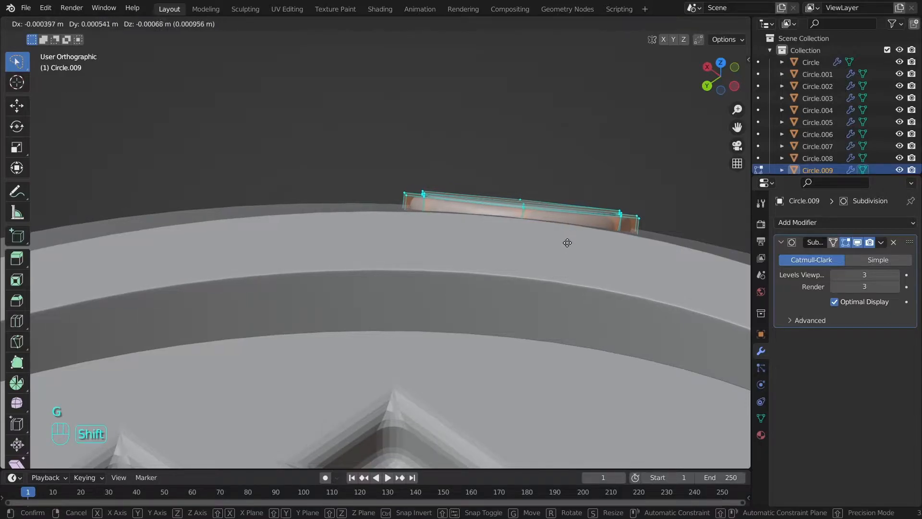
left_click(567, 261, "shift")
key("alt+a")
middle_click_drag(567, 262, 541, 184, "alt")
Select only the duplicated side button's linked geometry in Edit Mode, leaving the middle button unselected
key("Tab")
key("Tab")
key("Tab")
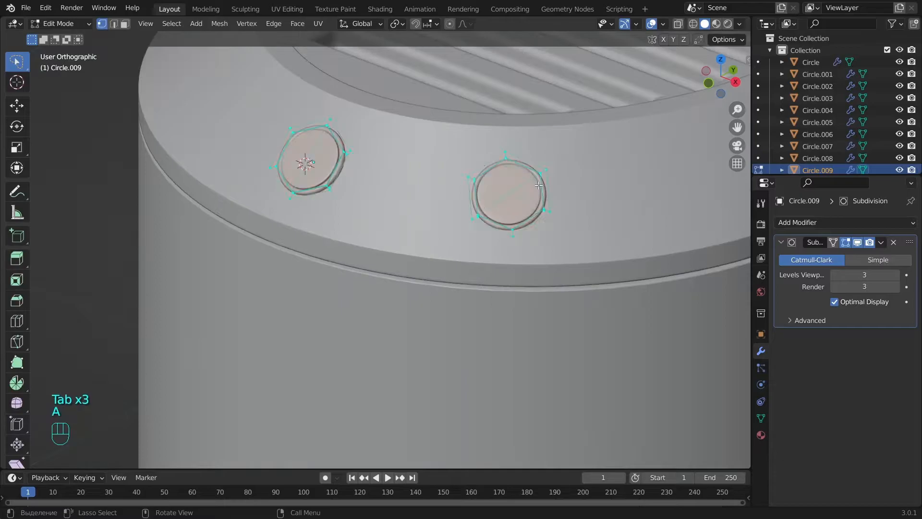
key("l")
key("l")
key("l")
key("l")
key("g")
right_click(599, 130)
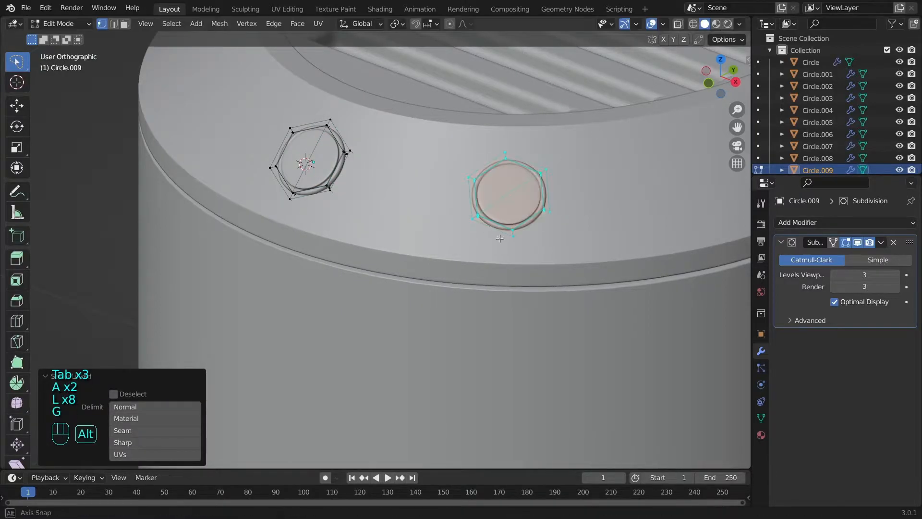
middle_click_drag(505, 235, 548, 241, "alt")
key("shift+d")
key("ctrl+z")
key("ctrl+z")
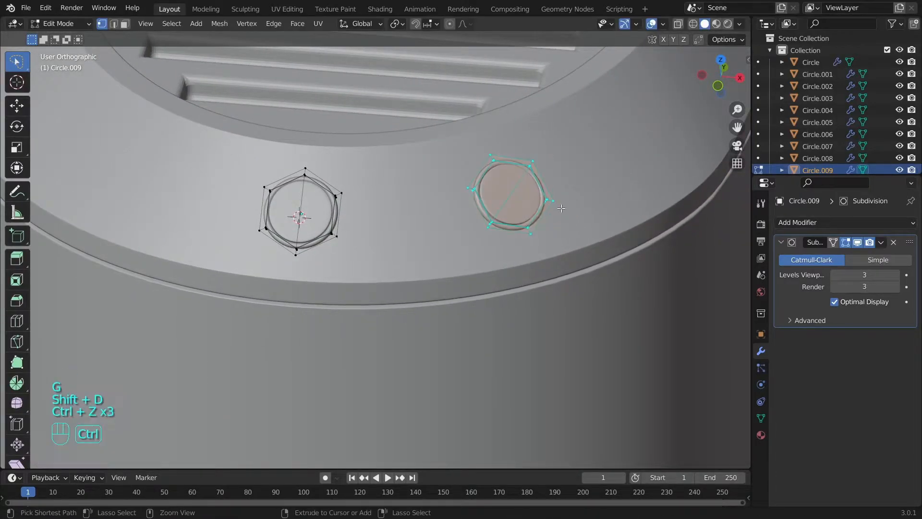
Separate the selected side button into its own object and select it in Object Mode
key("g")
right_click(567, 184)
key("p")
left_click(566, 182)
key("Tab")
left_click(517, 193)
scroll(517, 193, "down", 3)
middle_click_drag(517, 193, 533, 226, "alt")
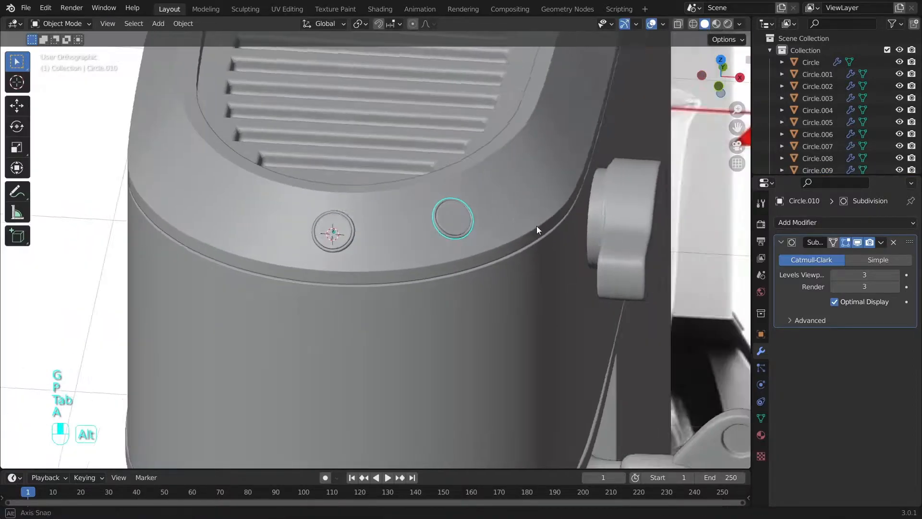
Add a Mirror modifier on the X axis to the side button to create its counterpart on the opposite side
key("KP_1")
left_click(833, 223)
left_click(664, 359)
middle_click_drag(467, 226, 430, 266, "alt")
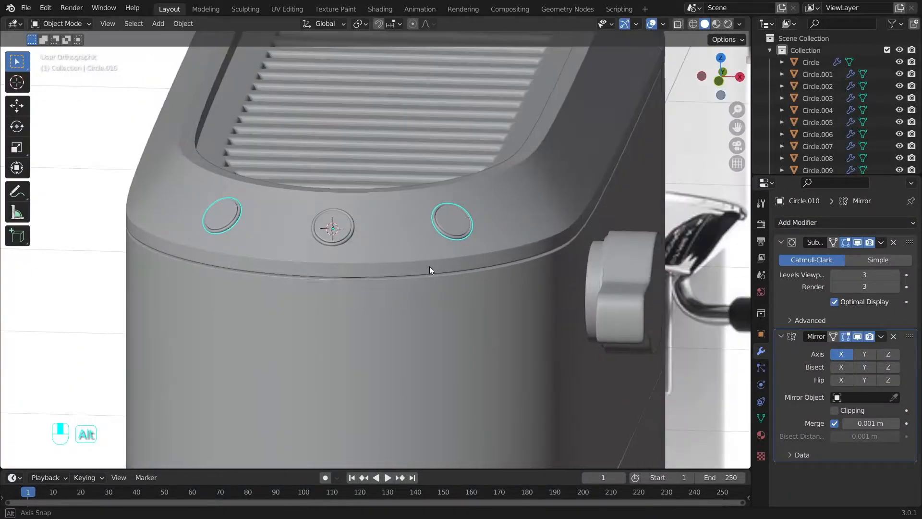
Examine the mirrored buttons against the reference image in front and top views and in wireframe display
key("KP_1")
key("z")
key("z")
key("KP_7")
key("a")
key("KP_1")
scroll(431, 237, "down", 8)
scroll(486, 264, "up", 5)
middle_click_drag(431, 236, 391, 259)
scroll(459, 244, "down", 7)
scroll(390, 258, "up", 6)
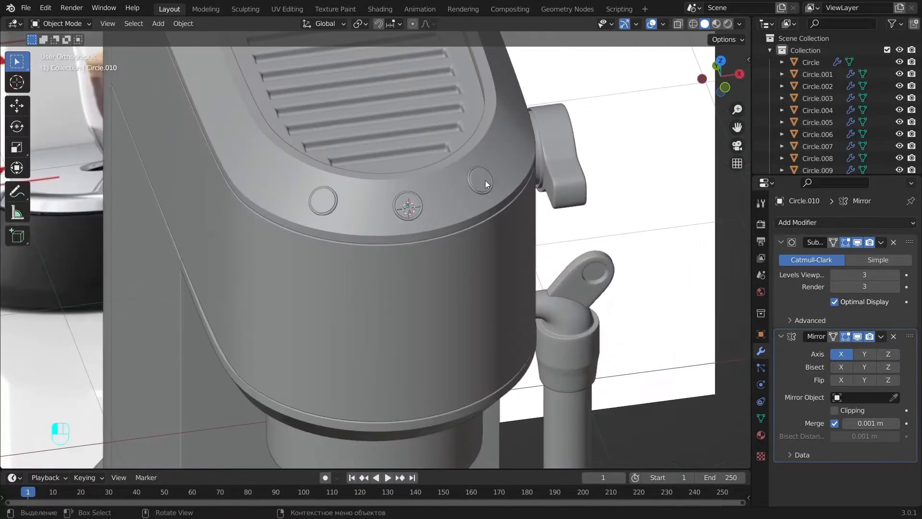
Select all the buttons, set the transform pivot to Individual Origins, and try scaling them together
left_click(415, 198, "shift")
scroll(483, 217, "up", 5)
left_click(361, 24)
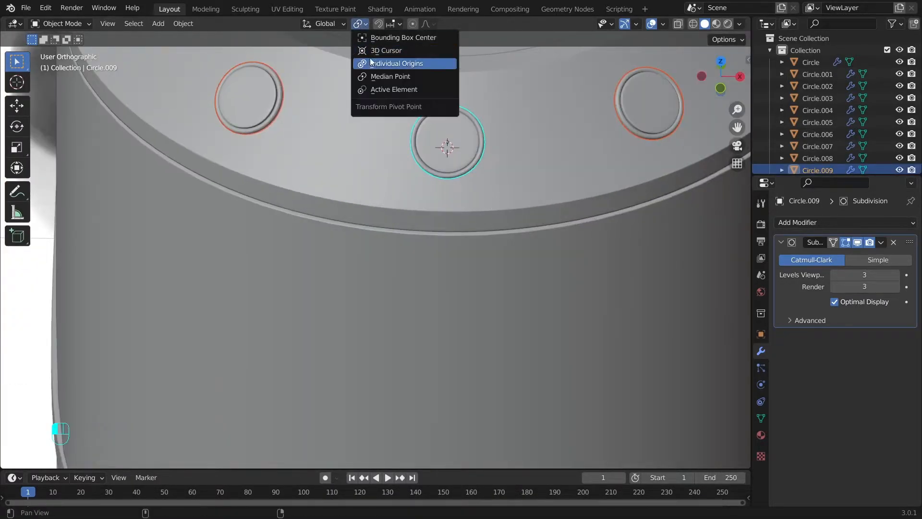
left_click(390, 68)
scroll(572, 182, "down", 2)
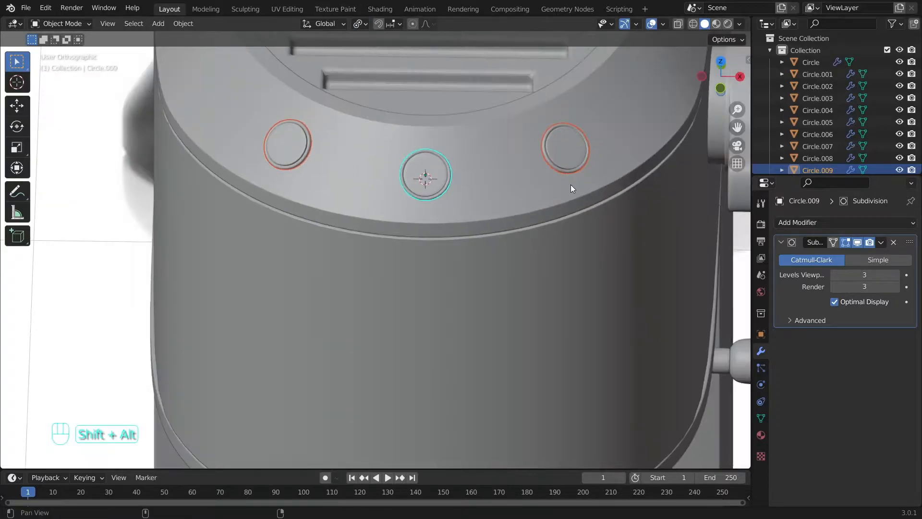
left_click_drag(571, 182, 530, 242, "alt+shift")
scroll(615, 151, "up", 1)
key("s")
left_click(633, 127)
key("Tab")
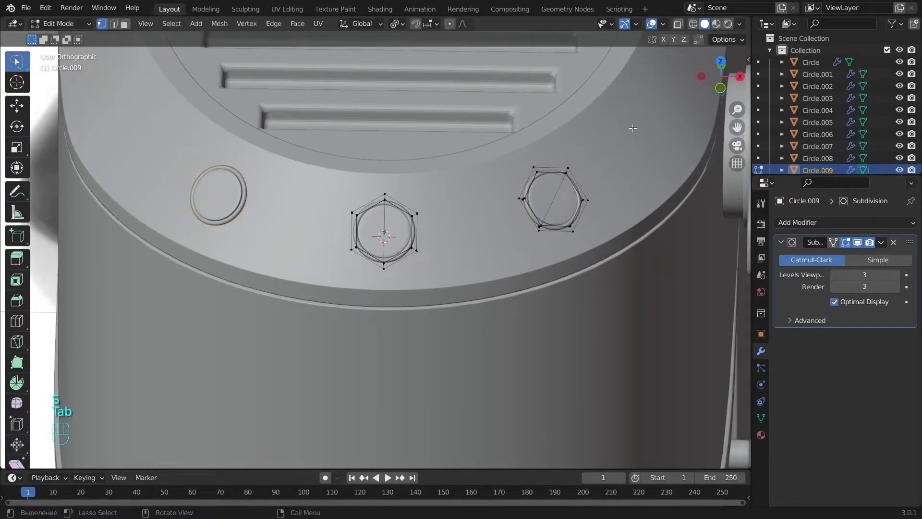
key("Tab")
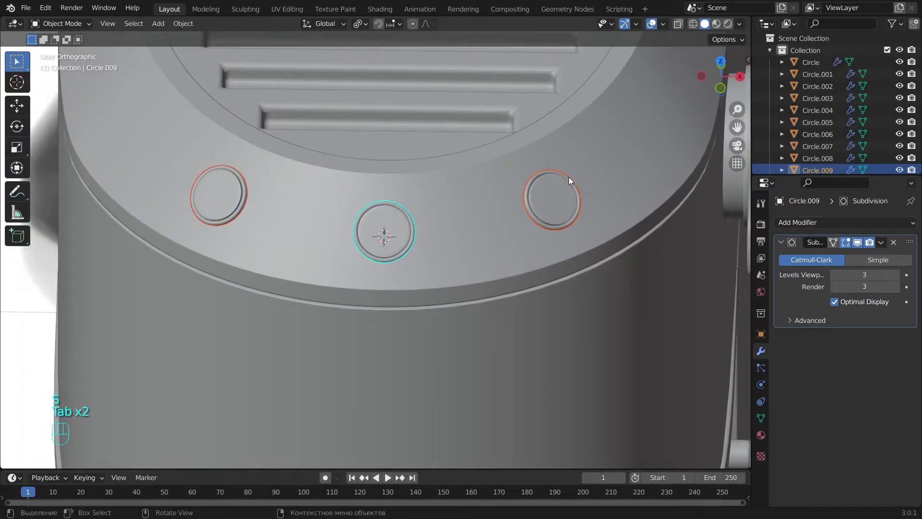
Apply the side button's Mirror modifier so both side buttons become real geometry
left_click(564, 206)
left_click(881, 336)
left_click(871, 349)
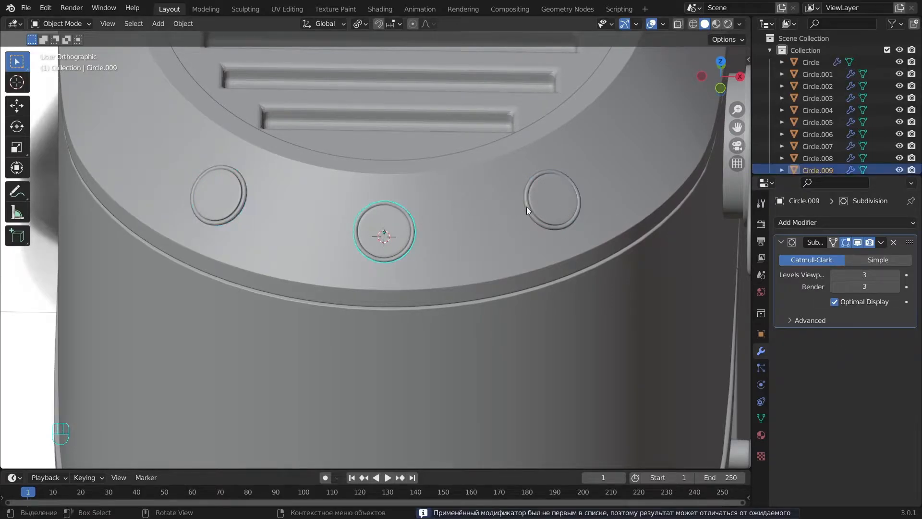
Scale the meshes of all three buttons up slightly together in Edit Mode, each about its own centre
key("Tab")
key("a")
key("s")
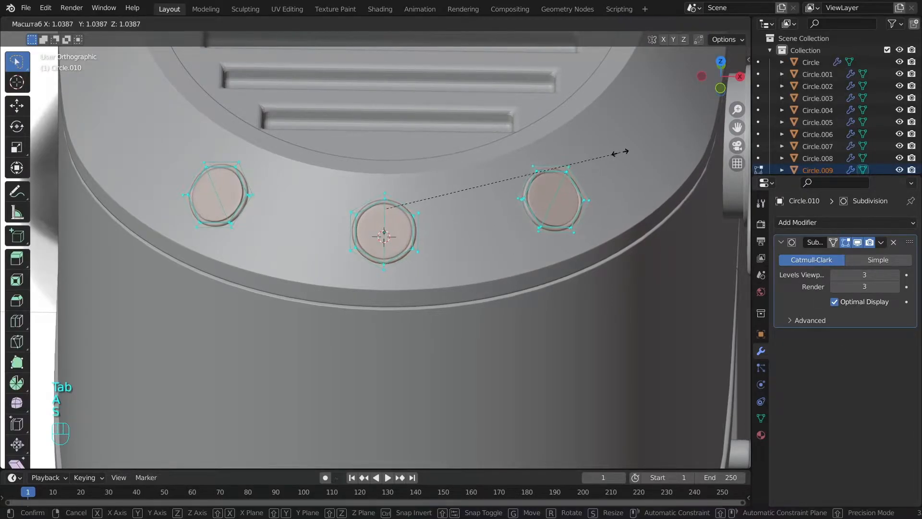
left_click(643, 143)
key("a")
scroll(569, 225, "down", 3)
middle_click_drag(562, 233, 416, 285, "alt")
key("Tab")
key("a")
Add a mesh circle with 6 vertices and a 0.1 m radius in front view with wireframe display
scroll(353, 207, "up", 5)
scroll(416, 285, "down", 5)
key("KP_3")
scroll(474, 256, "down", 3)
mouse_move(523, 345)
middle_mouse_down("alt+shift")
mouse_move(499, 220)
mouse_move(484, 218)
middle_mouse_up("alt+shift")
scroll(537, 226, "up", 1)
key("KP_1")
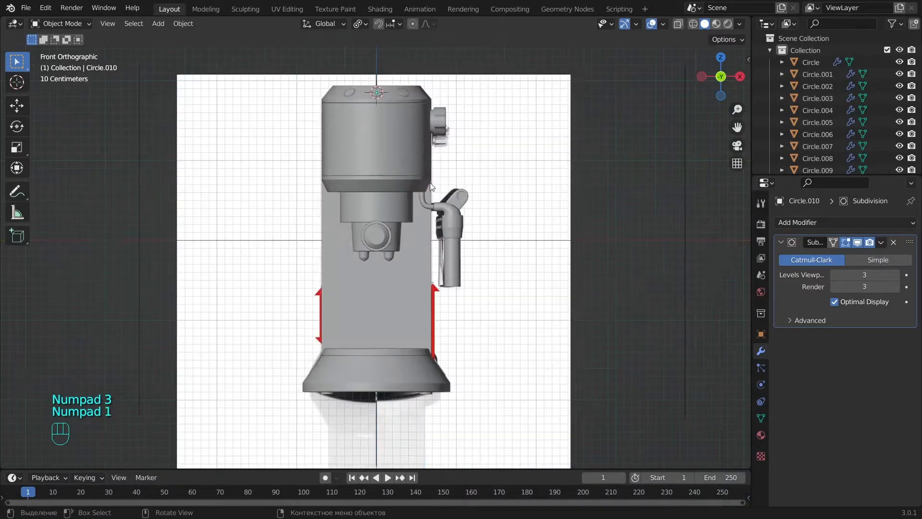
middle_click_drag(430, 194, 436, 301, "alt+shift")
scroll(431, 240, "up", 3)
key("z")
scroll(431, 235, "up", 3)
key("shift+a")
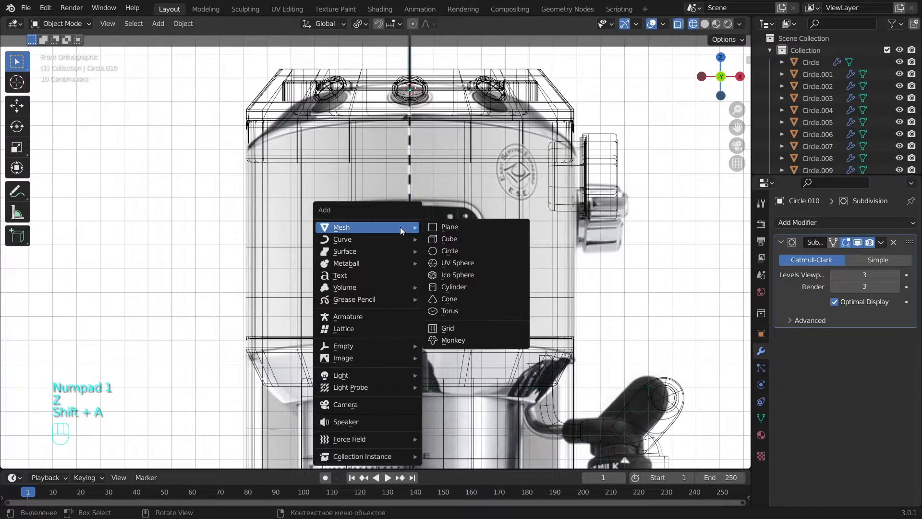
left_click(453, 250)
scroll(453, 249, "down", 1)
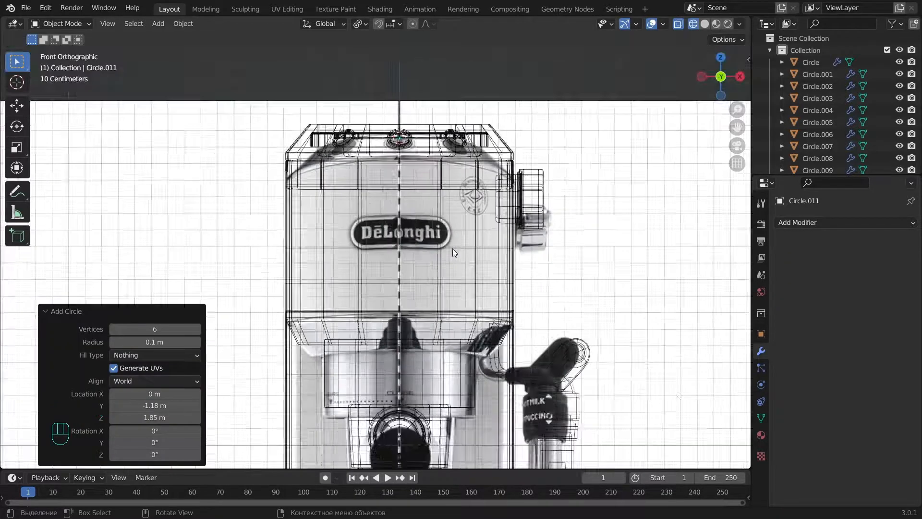
Move the new circle about -0.558 m along Z onto the DeLonghi logo badge in the reference image
middle_click_drag(456, 239, 445, 244, "alt+shift")
scroll(449, 213, "up", 1)
key("g")
key("z")
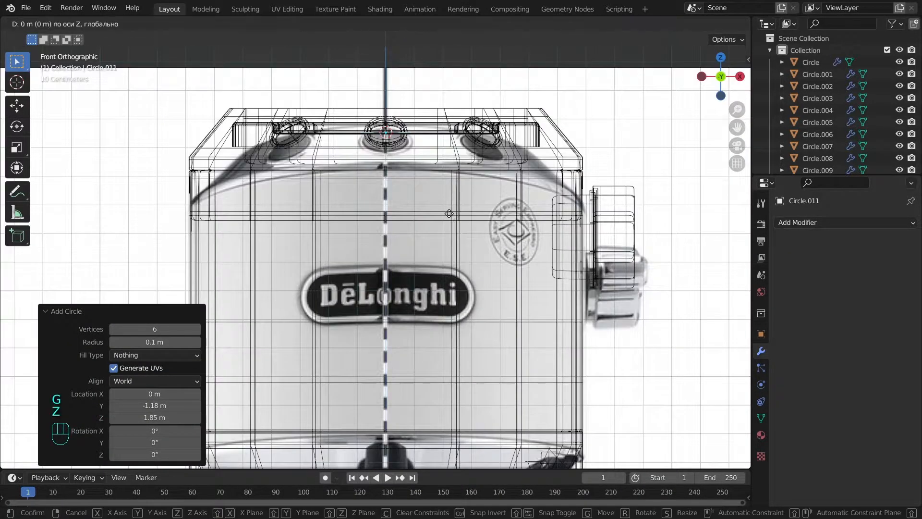
left_click(437, 375)
Set the transform pivot to Median Point and rotate the circle 90° about X to face the front
left_click(360, 24)
left_click(383, 79)
key("r")
key("x")
key("KP_9")
key("KP_0")
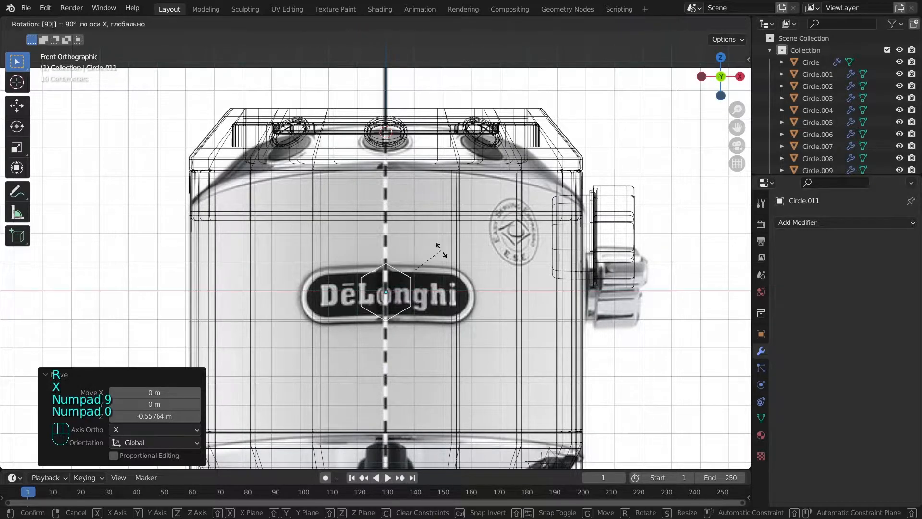
key("Return")
Fit the hexagon to the badge's height in Edit Mode by shifting it along Z and scaling it by 1.016
scroll(447, 269, "up", 2)
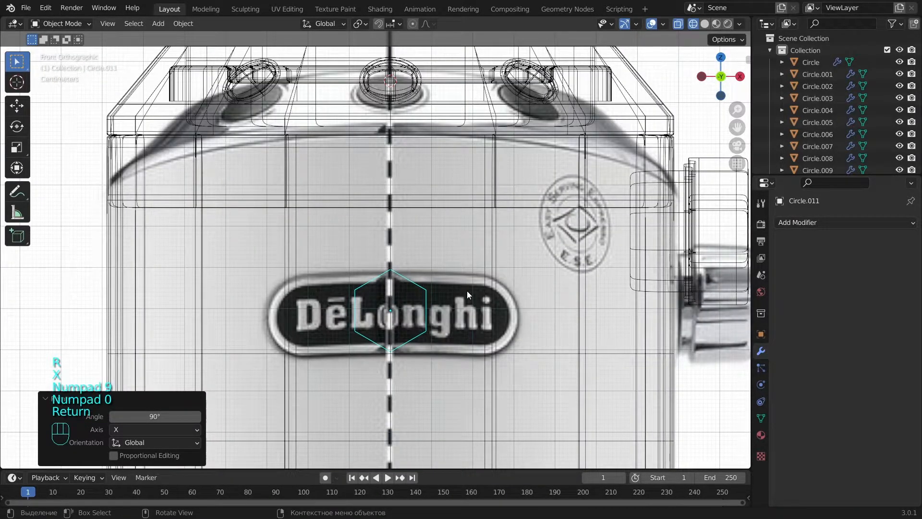
scroll(467, 290, "up", 2)
key("Tab")
scroll(486, 314, "up", 1)
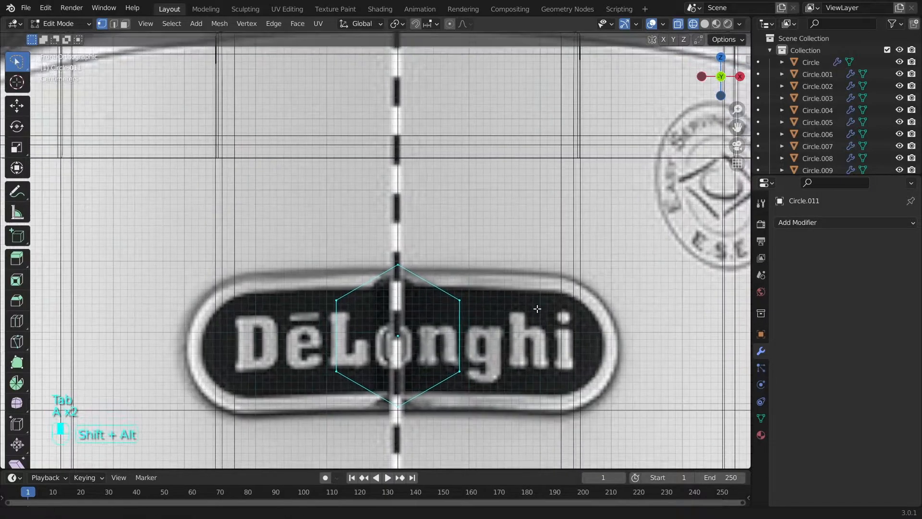
key("g")
key("z")
left_click(535, 312)
key("s")
left_click(494, 313)
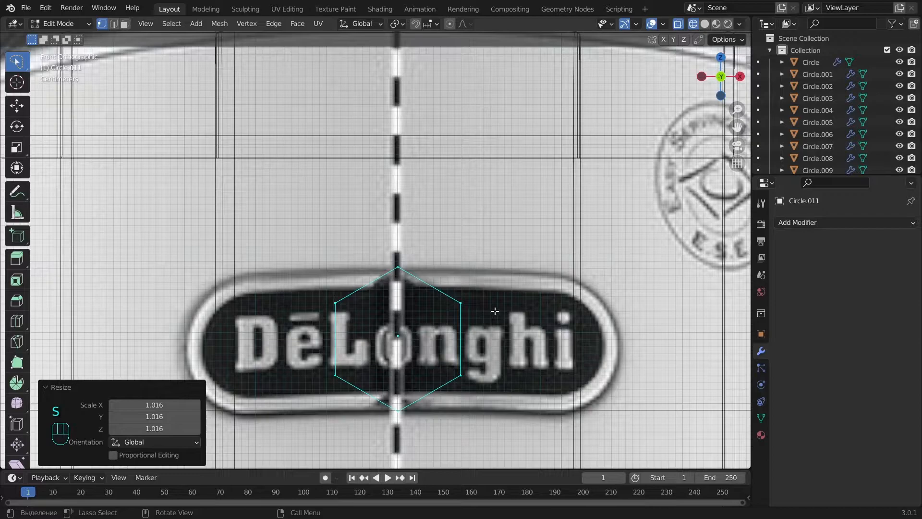
Fill the hexagon with faces and delete its two right-hand vertices, keeping only the left half
key("alt+a")
left_click_drag(472, 366, 436, 231)
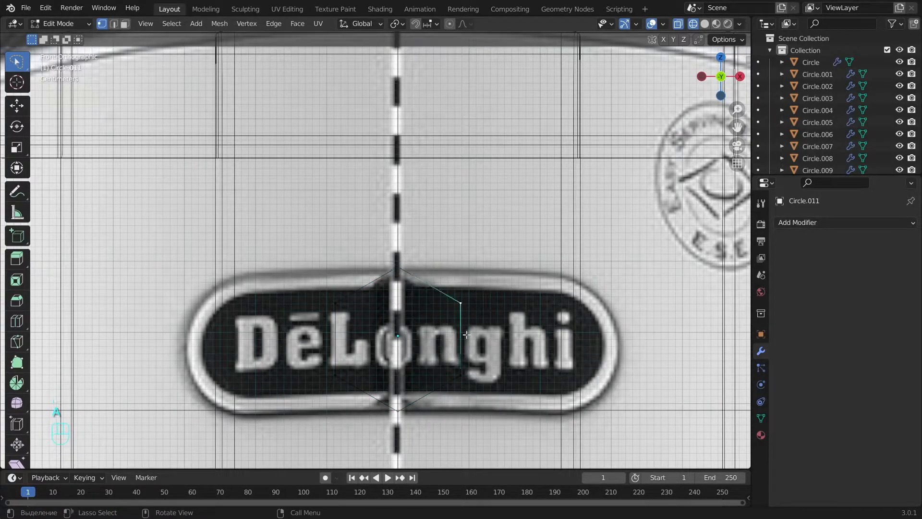
key("f")
key("f")
left_click_drag(472, 365, 442, 251)
key("x")
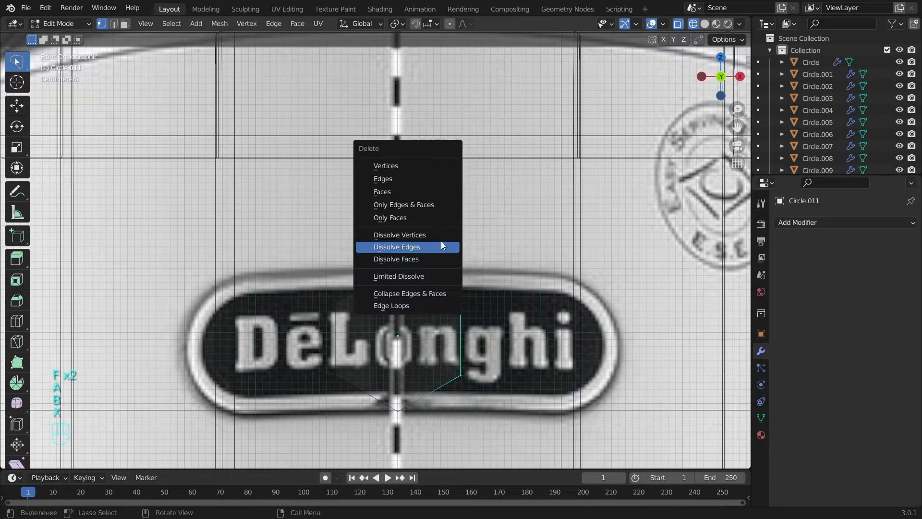
left_click(427, 167)
Move the half shape's two left vertices about -0.209 m along X to the badge's left end
key("b")
left_click_drag(359, 407, 308, 280)
key("g")
key("x")
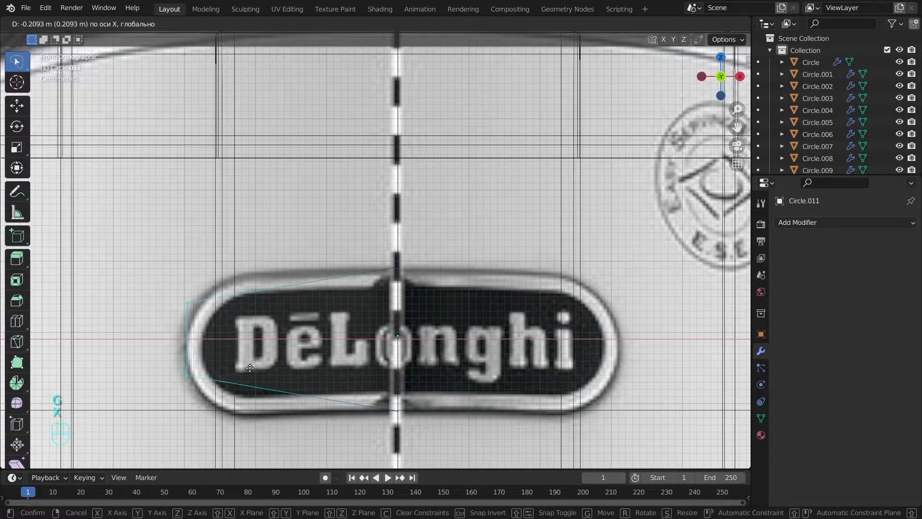
left_click(250, 368)
Add a vertical loop cut near the left end of the half badge with a slide factor of 0.359
key("ctrl+r")
left_click(259, 288)
left_click(243, 292)
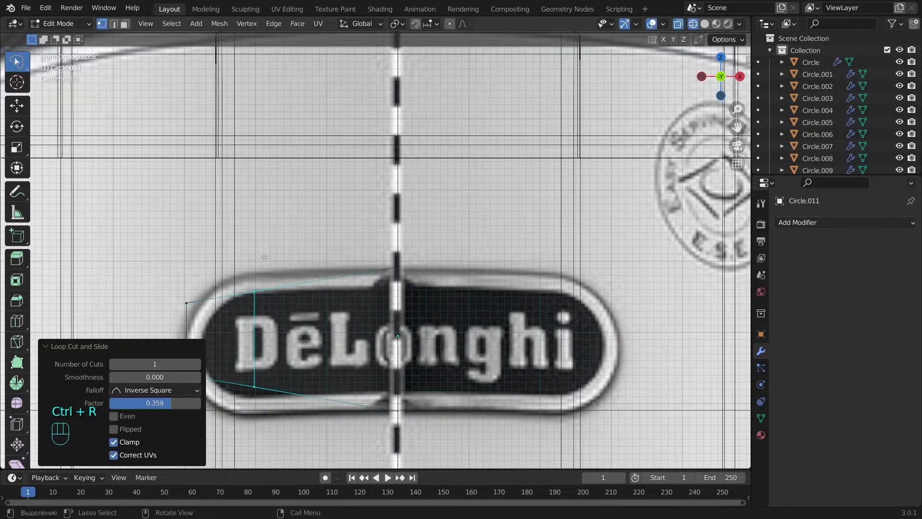
key("s")
key("z")
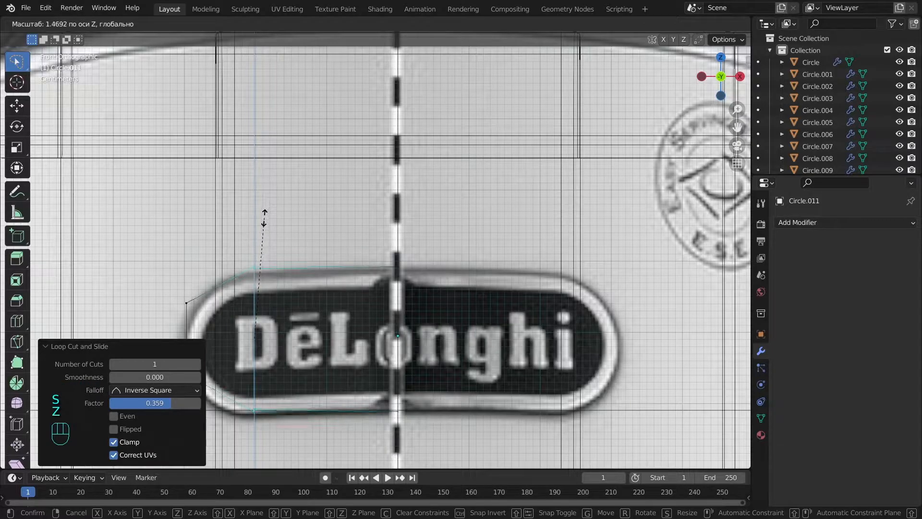
left_click(264, 216)
Add an X-axis Mirror modifier and a Subdivision Surface modifier to the badge shape in Object Mode
key("a")
key("Tab")
left_click(864, 222)
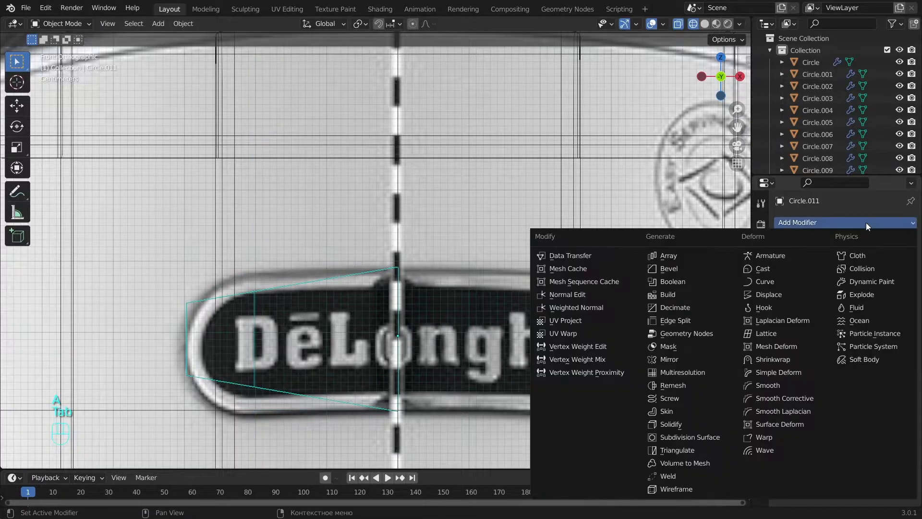
left_click(670, 360)
left_click(888, 222)
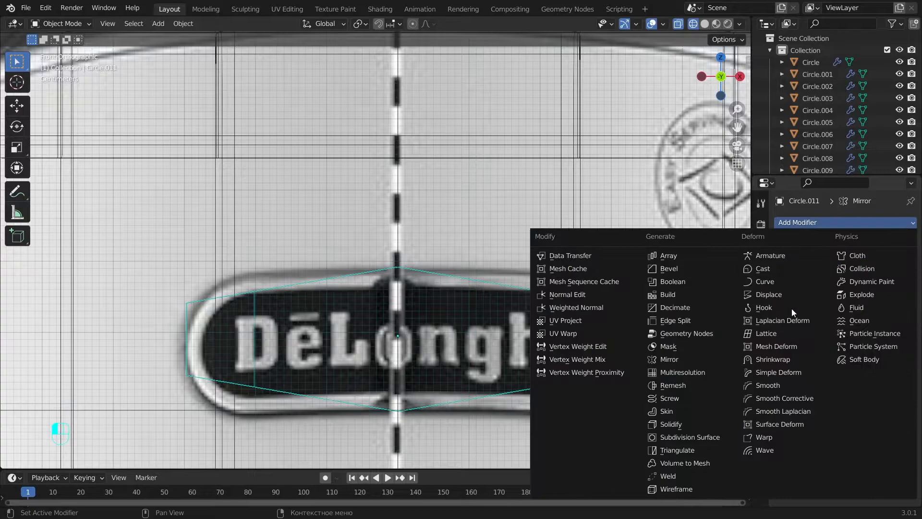
left_click(682, 425)
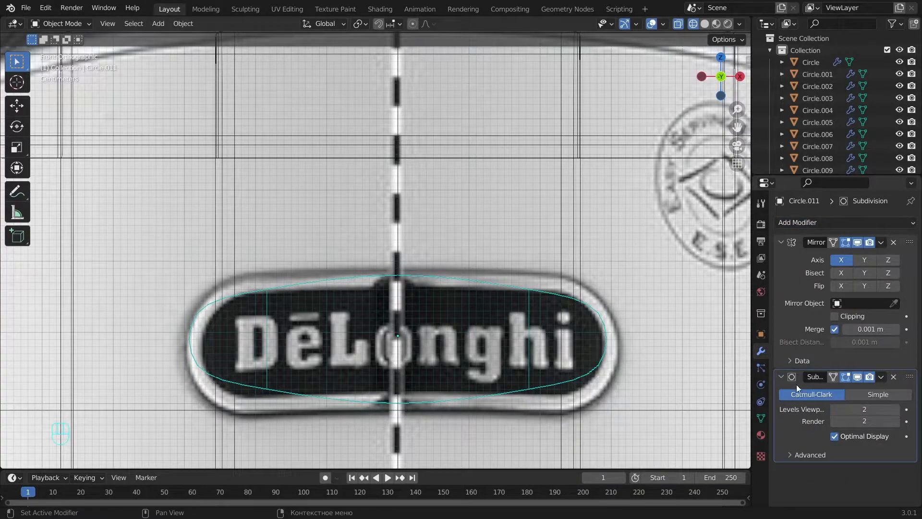
Snap the 3D cursor to the badge outline's top middle vertex in Edit Mode
key("Tab")
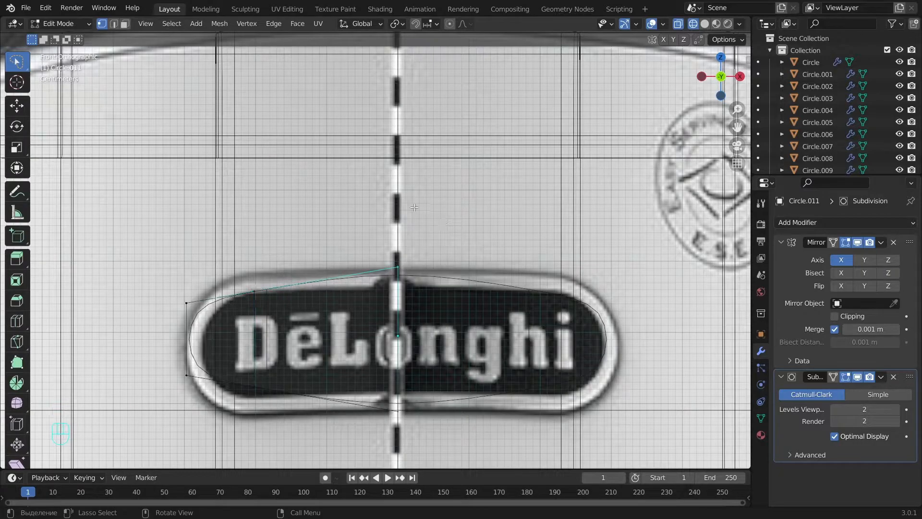
key("shift+s")
left_click(409, 275)
Level the badge's upper loop-cut vertex with the top middle one by scaling both to 0 on Z about the 3D cursor
key("a")
key("b")
left_click_drag(434, 254, 240, 327)
left_click(395, 24)
left_click(416, 50)
key("s")
key("z")
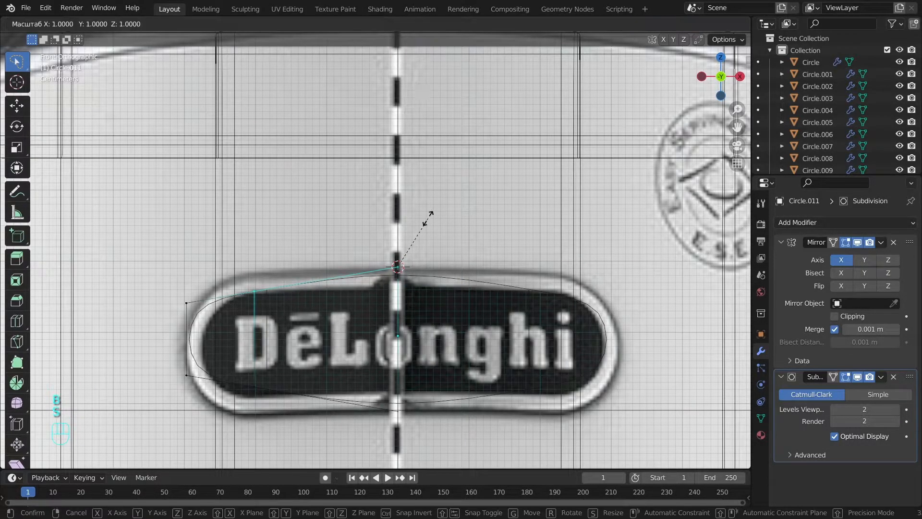
key("KP_0")
key("Return")
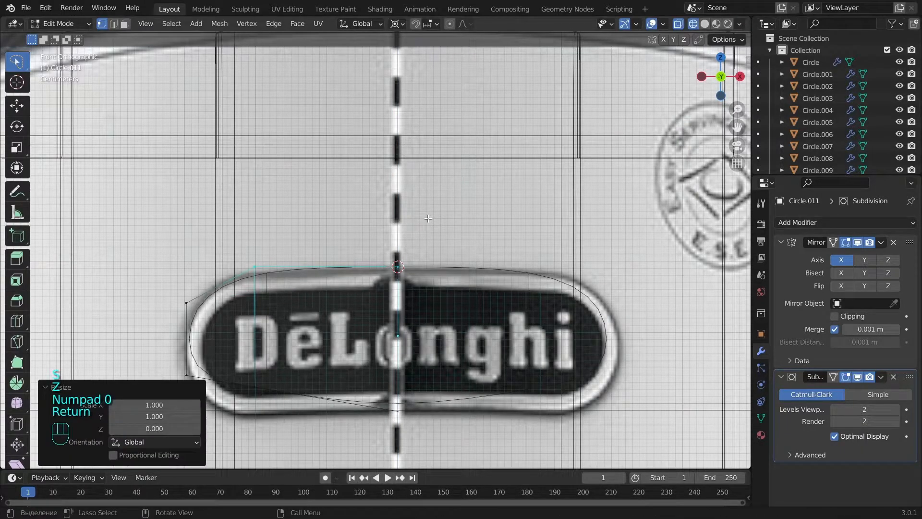
Snap the 3D cursor to the badge's bottom middle vertex and level the lower loop-cut vertex with it by scaling both to 0 on Z
left_click(414, 413)
key("shift+s")
left_click(434, 424)
key("a")
key("c")
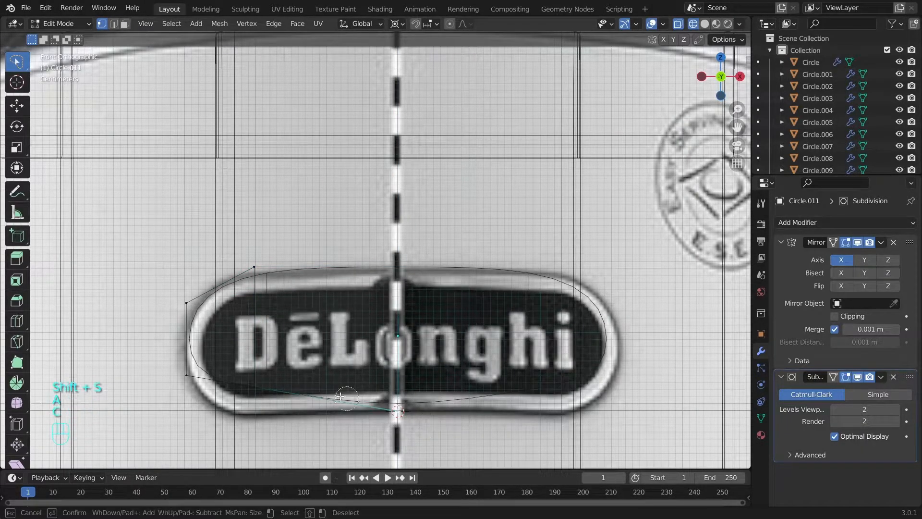
key("s")
key("z")
key("KP_0")
key("Return")
key("a")
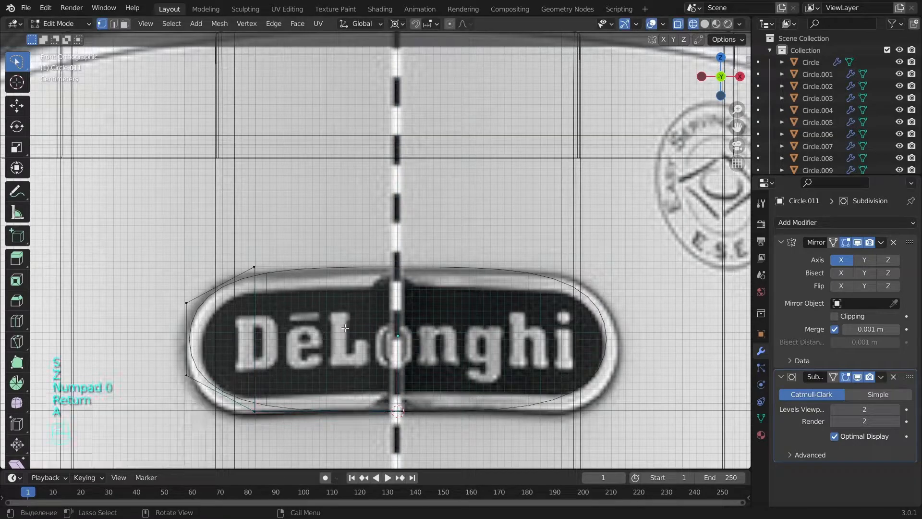
Move the badge object along Y by about -0.118 m in Object Mode so it stands in front of the machine's body
key("Tab")
middle_click_drag(460, 327, 515, 364, "alt")
key("KP_1")
key("KP_1")
key("KP_3")
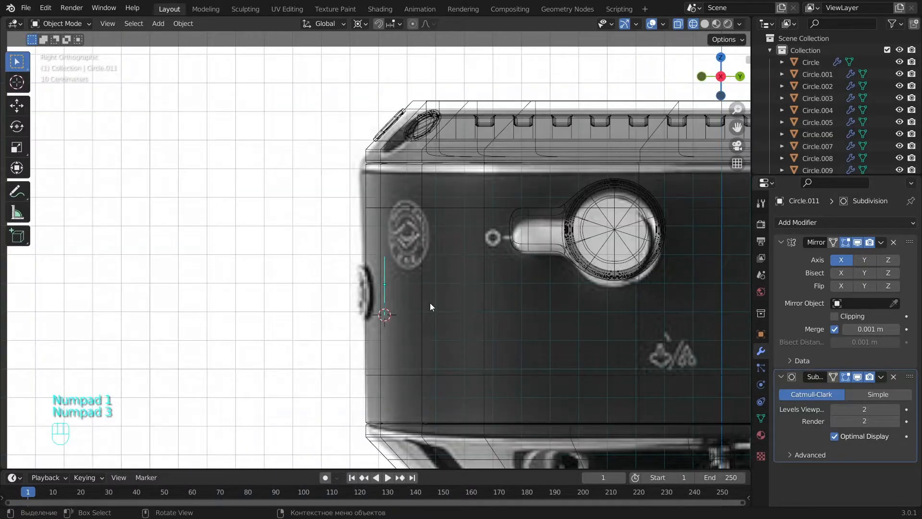
key("g")
key("y")
left_click(397, 296)
scroll(397, 293, "up", 5)
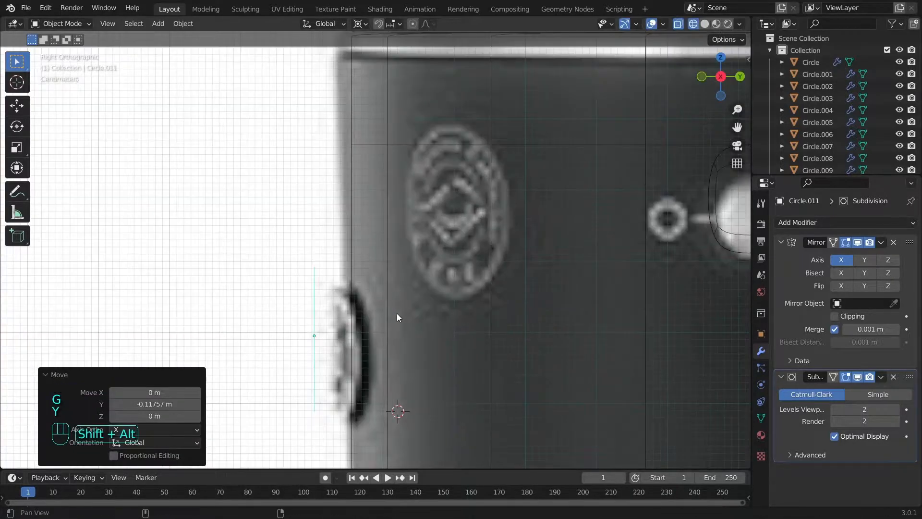
Move the half badge's outer end vertices and loop cut outward along X to fit the logo outline in the front reference
key("KP_1")
scroll(439, 306, "down", 1)
key("Tab")
middle_click_drag(374, 309, 434, 288, "shift")
scroll(433, 287, "up", 1)
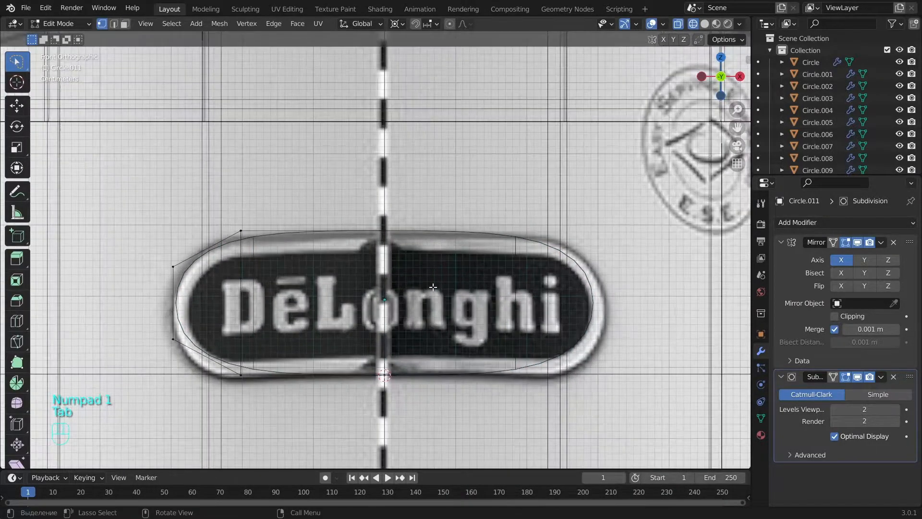
key("b")
left_click_drag(313, 382, 163, 224)
key("g")
key("x")
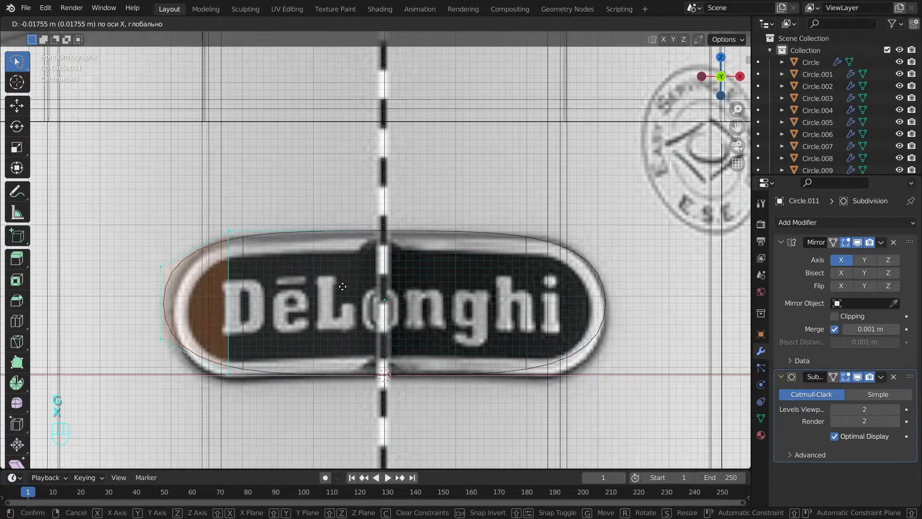
left_click(347, 287)
Set the pivot to Median Point and scale the badge's outermost vertical edge on Z by about 1.5
left_click(165, 294, "alt")
key("s")
right_click(187, 163)
left_click(364, 23)
left_click(397, 24)
left_click(418, 76)
key("s")
key("z")
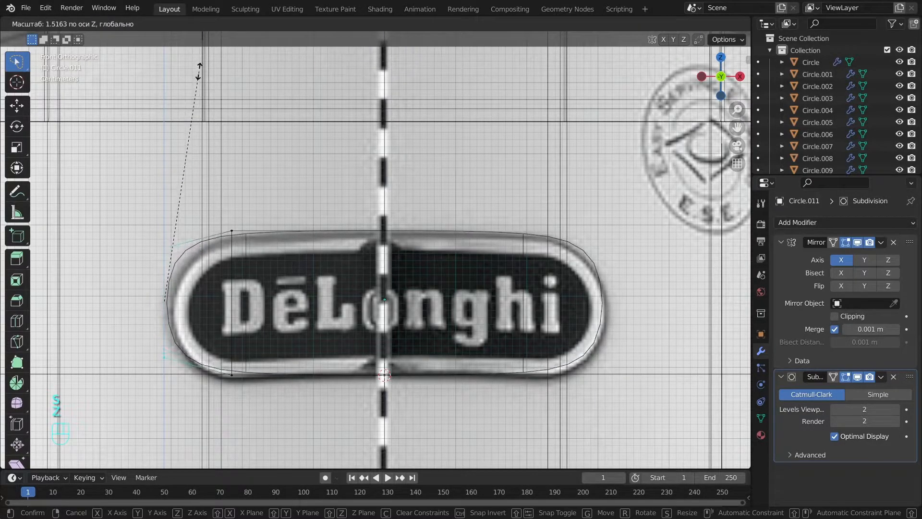
left_click(199, 76)
key("a")
key("Tab")
Slide the badge's vertical loop cut toward the mirror centre to round its end more evenly
scroll(348, 297, "down", 3)
key("z")
mouse_move(351, 299)
middle_mouse_down("alt")
mouse_move(393, 306)
mouse_move(364, 305)
middle_mouse_up("alt")
scroll(363, 305, "up", 2)
key("Tab")
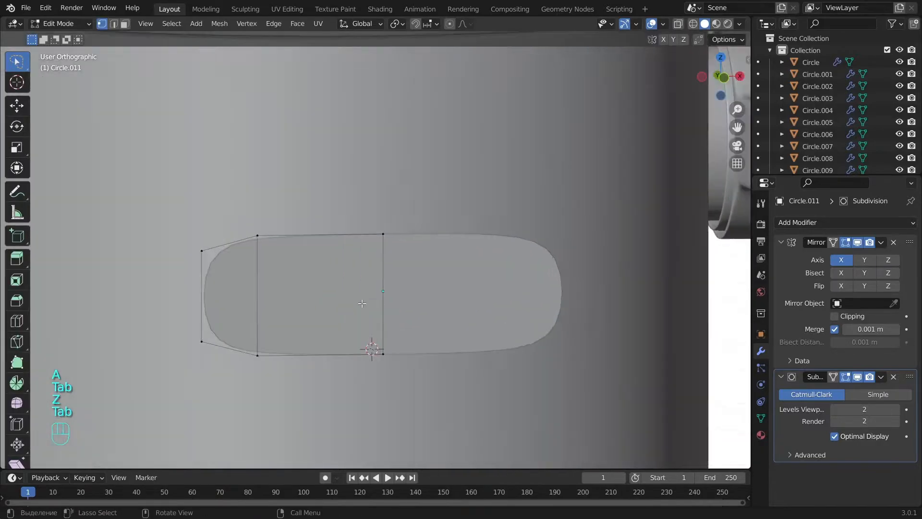
key("g")
key("g")
left_click(312, 292)
key("a")
key("Tab")
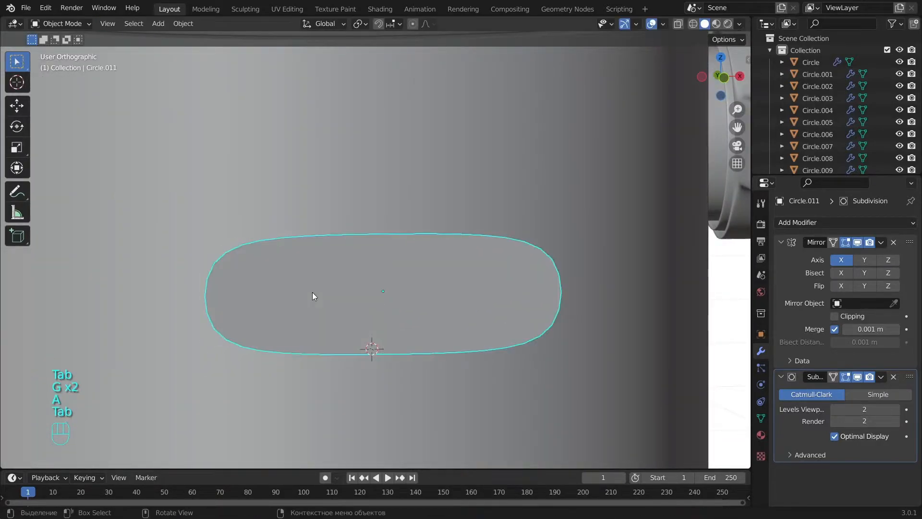
Add a centred vertical loop cut between the existing cut and the mirror edge, and undo the extra cut near the outer end
key("KP_1")
key("z")
key("z")
middle_click_drag(454, 308, 517, 322, "alt")
key("Tab")
middle_click_drag(360, 305, 330, 304, "alt")
key("ctrl+r")
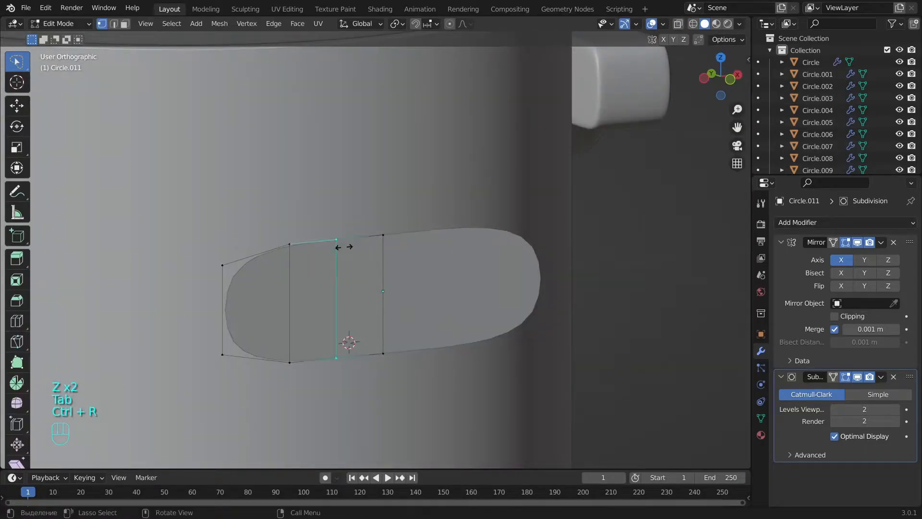
left_click(330, 304)
right_click(261, 249)
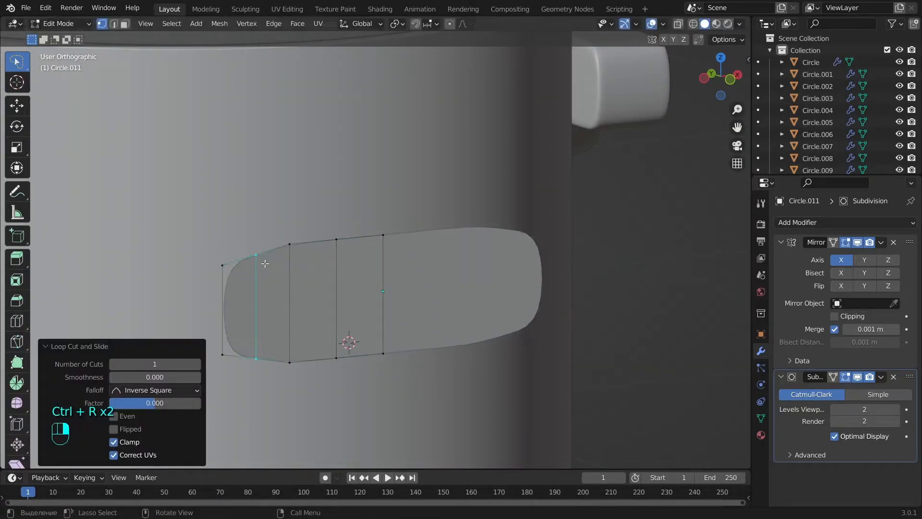
key("ctrl+z")
Add a horizontal loop cut through the middle of the half badge with a slide factor of 0
key("ctrl+r")
left_click(382, 290)
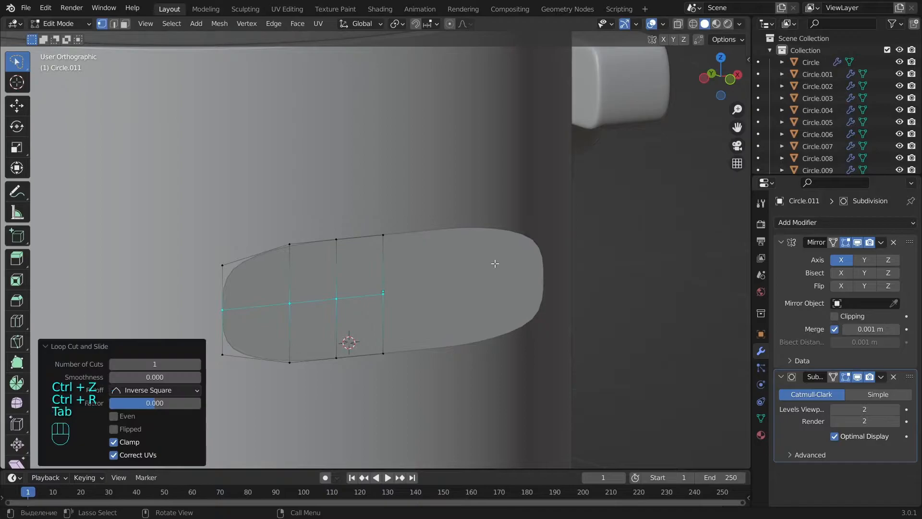
key("Tab")
middle_click_drag(496, 263, 424, 303, "alt")
key("Tab")
key("KP_1")
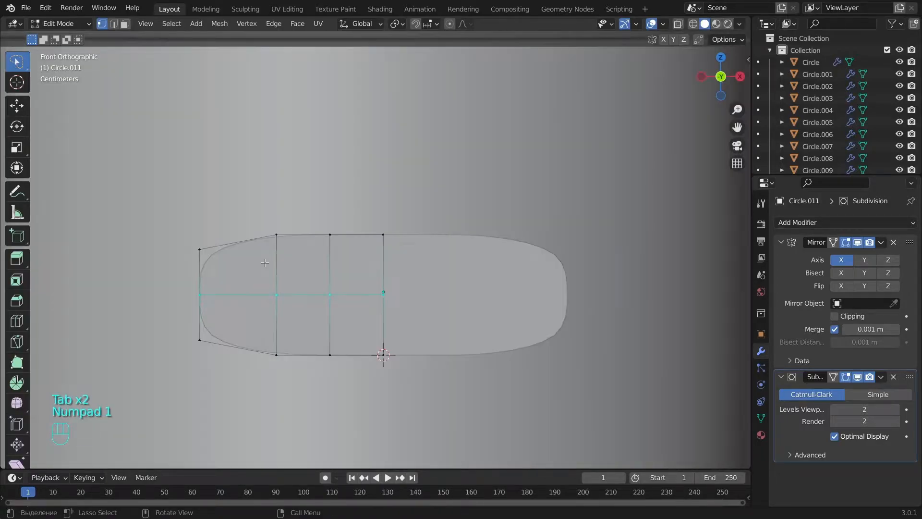
Scale down the badge's outer end edges on Z against the front reference and return to Object Mode
key("z")
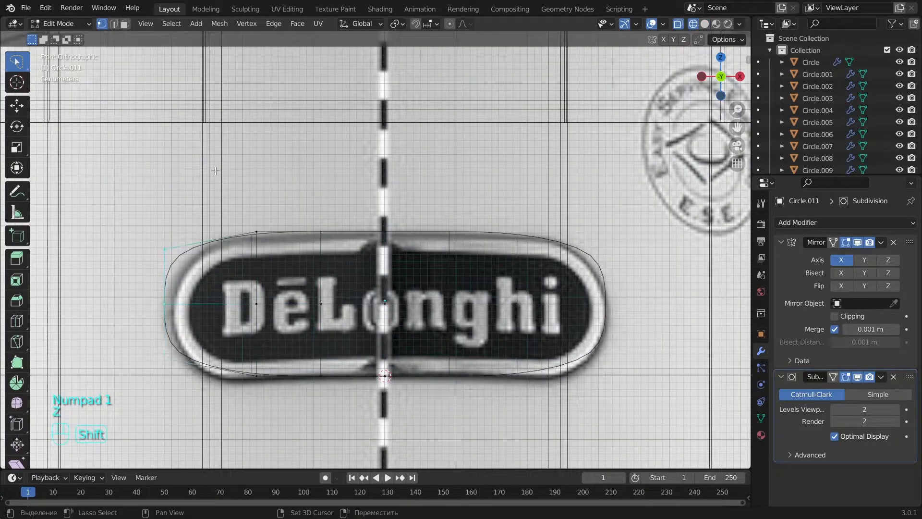
key("s")
key("z")
left_click(205, 187)
key("a")
key("Tab")
key("z")
middle_click_drag(297, 278, 293, 274, "alt")
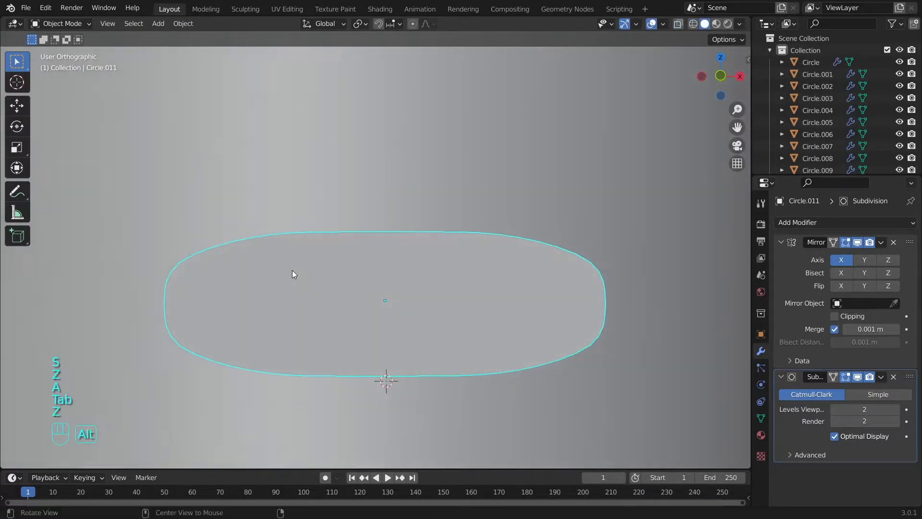
Scale the badge's outer end edges on Z by about 1.21 and try rescaling the neighbouring loop cut
key("Tab")
key("s")
key("z")
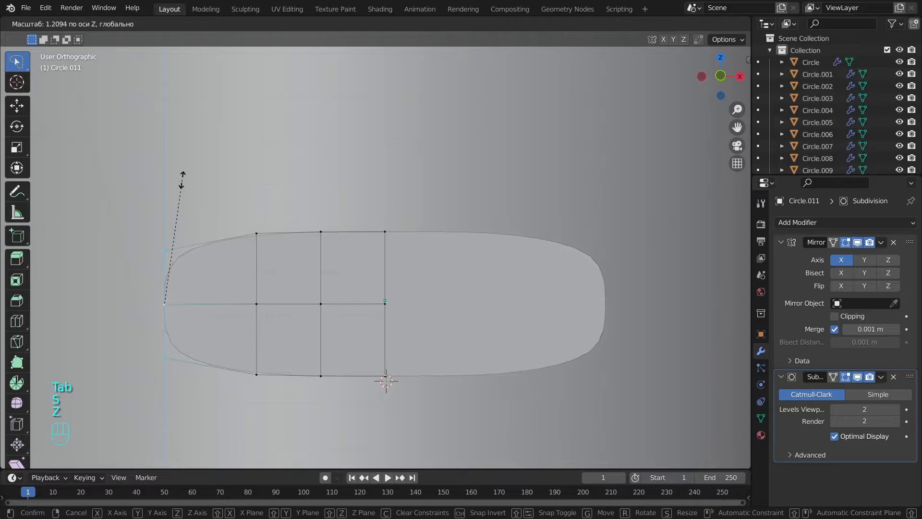
left_click(182, 181)
left_click(255, 257, "alt")
key("s")
key("z")
right_click(283, 168)
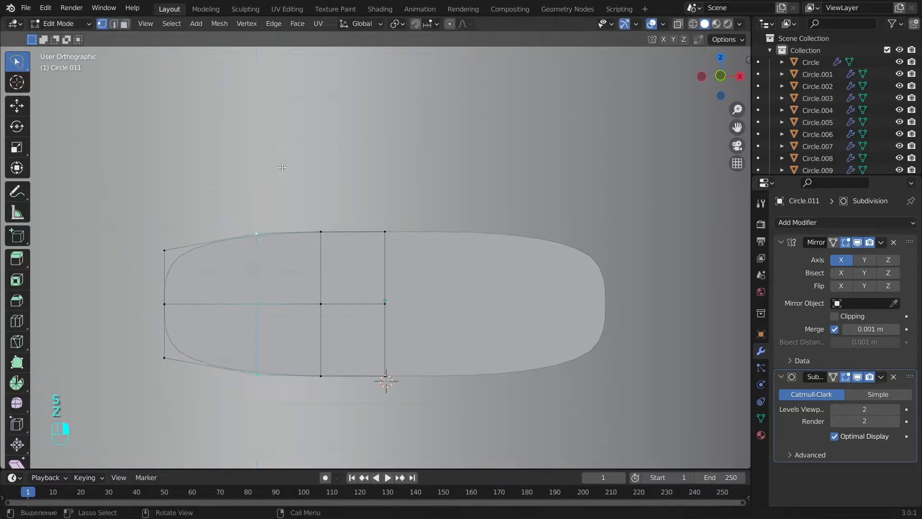
Scale the badge's outer end edges on Z by about 0.78
key("s")
key("z")
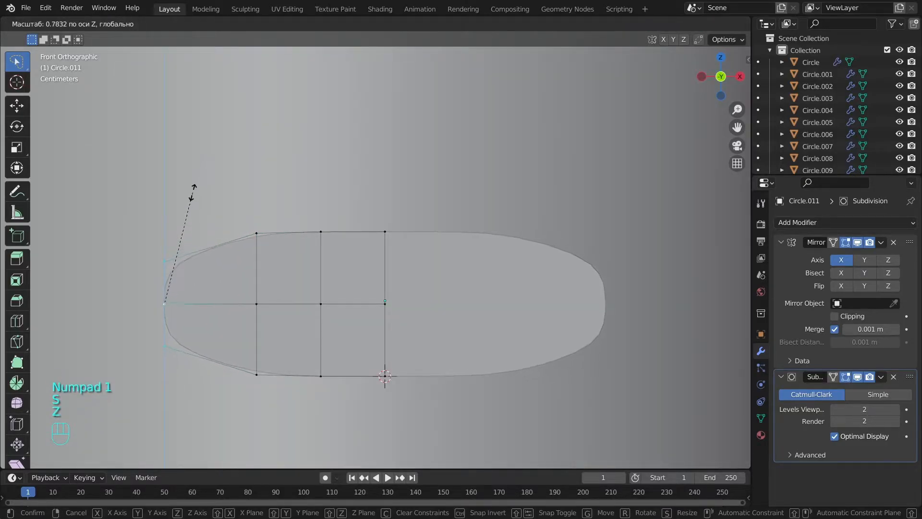
left_click(205, 197)
Move the badge's two outer corner vertices inward along X by about 0.0135 m to round the end
left_click(172, 341, "shift")
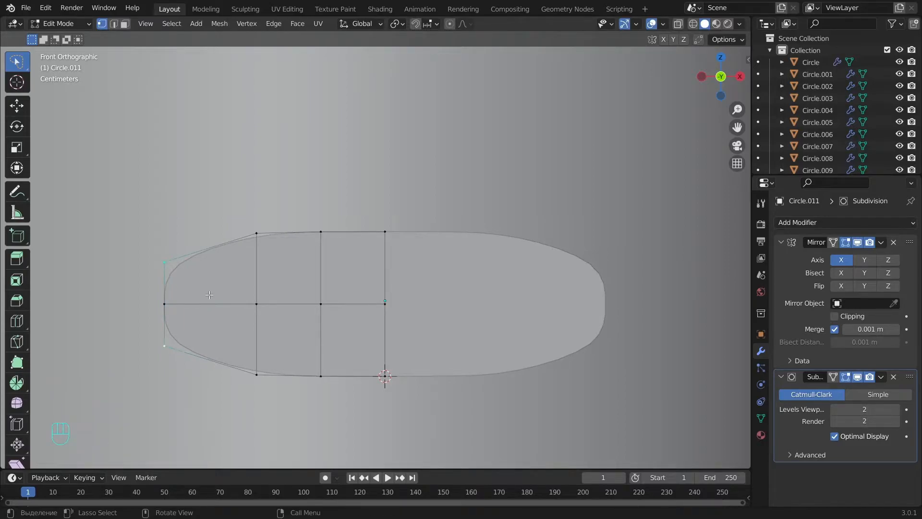
key("g")
key("x")
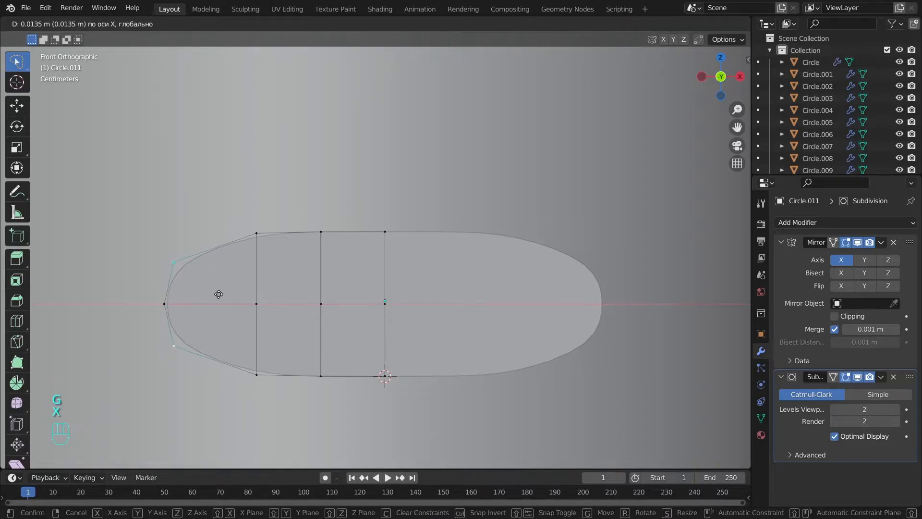
left_click(218, 294)
key("a")
key("Tab")
Move the badge's outermost middle vertex slightly inward along X to match the logo outline in the front reference
key("a")
key("KP_1")
key("z")
scroll(302, 264, "up", 2)
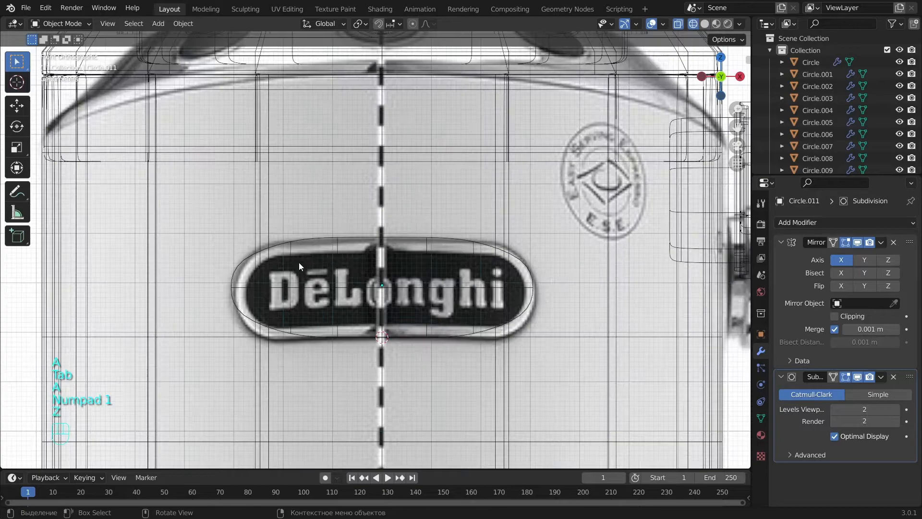
scroll(302, 265, "up", 3)
left_click(265, 298)
left_click(131, 312)
key("Tab")
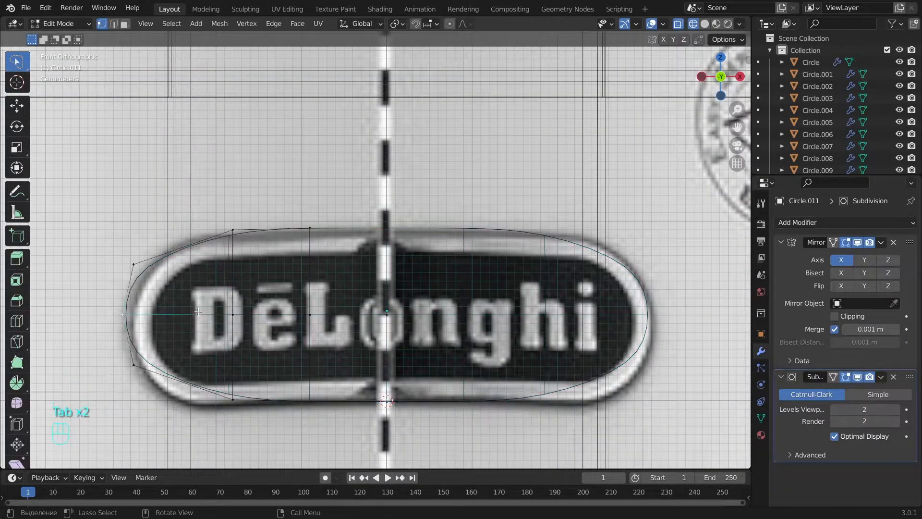
key("g")
key("x")
left_click(202, 311)
Move the two outer corner vertices inward along X and spread them apart on Z to follow the logo's rounded end
left_click(146, 273)
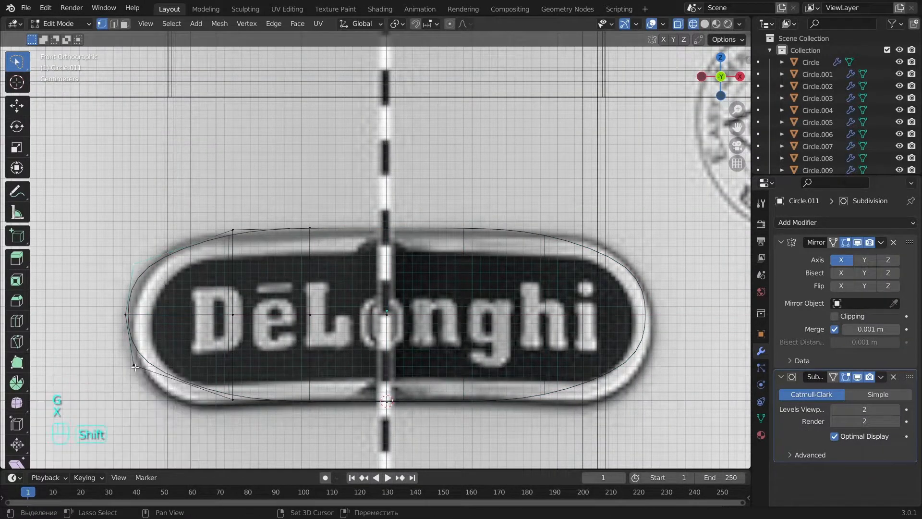
left_click(147, 360, "shift")
key("g")
key("x")
left_click(176, 353)
key("s")
key("z")
left_click(157, 175)
key("a")
key("Tab")
key("Tab")
key("Tab")
Flatten the three lower vertices and the three upper vertices of the half badge's long edges by scaling each row to 0 on Z
key("z")
scroll(439, 329, "down", 5)
scroll(410, 286, "up", 4)
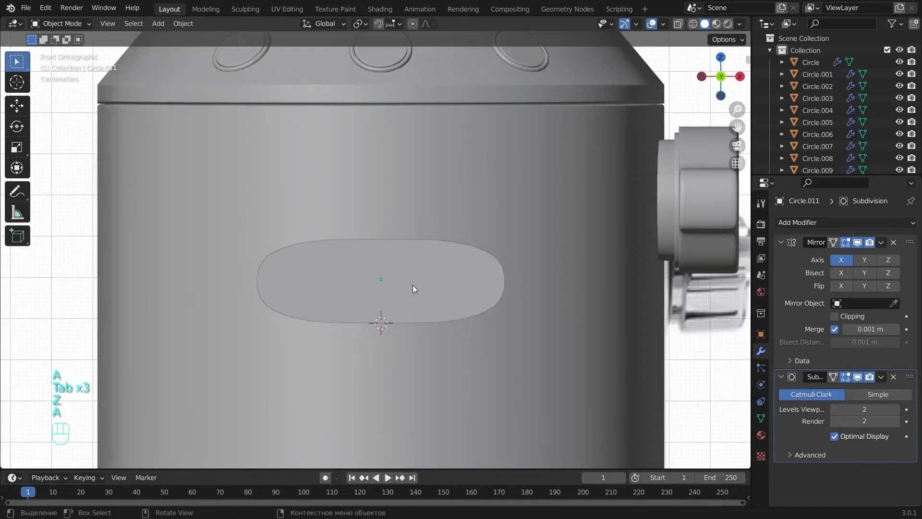
key("a")
key("Tab")
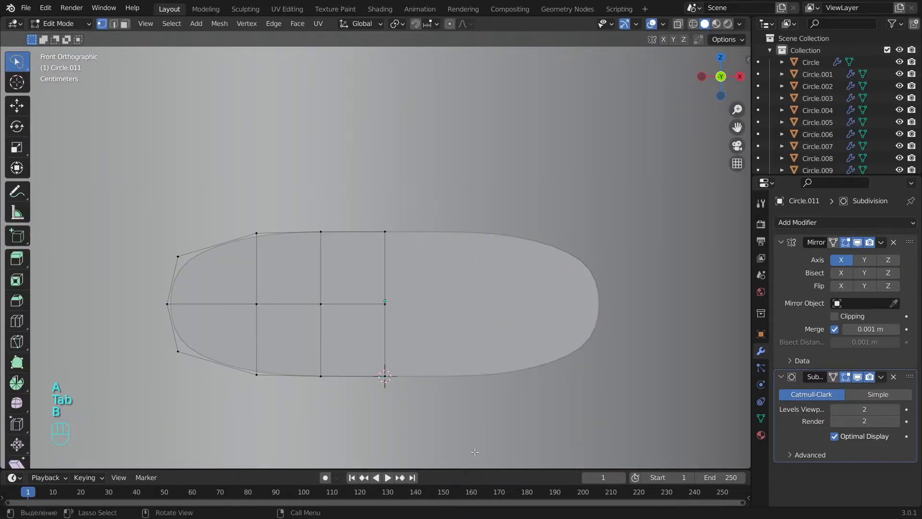
left_click_drag(230, 355, 233, 344)
key("s")
key("z")
key("KP_0")
key("Return")
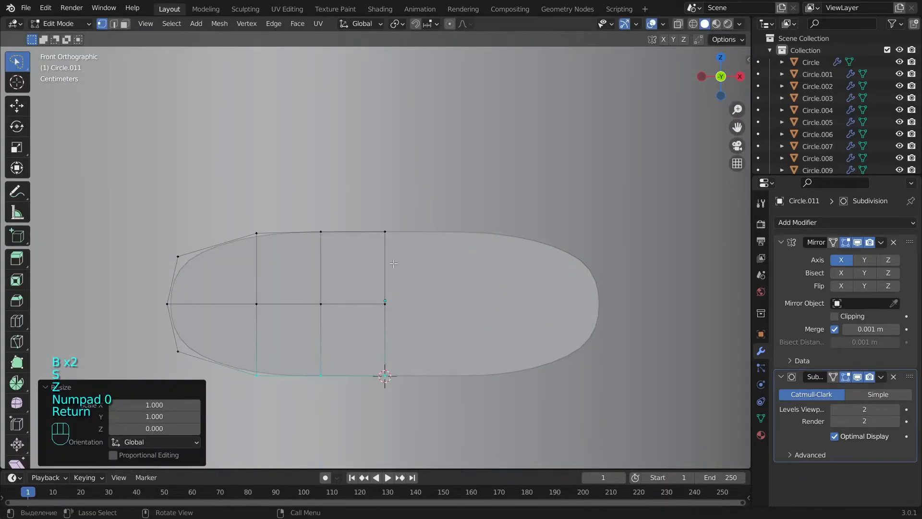
key("a")
key("Tab")
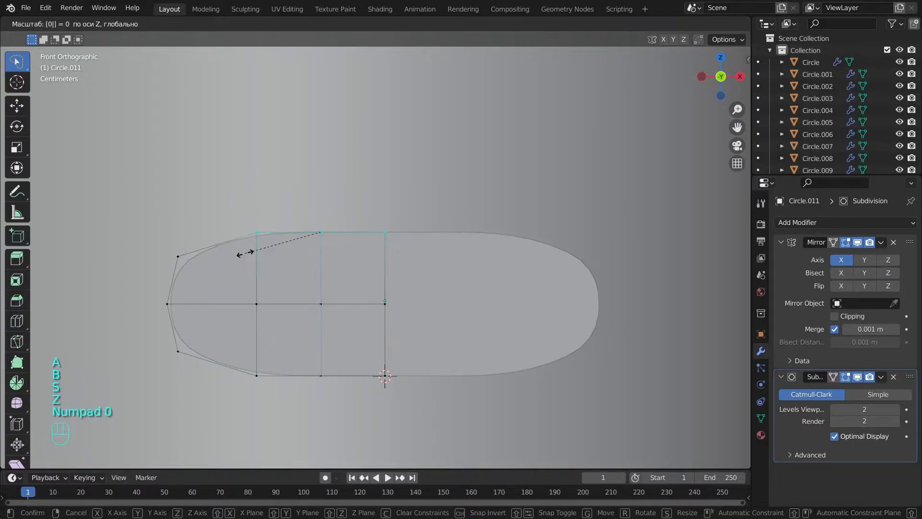
key("a")
Examine the flat badge and its distance from the curved body from several angles
scroll(373, 266, "down", 6)
left_click_drag(376, 267, 408, 281, "alt")
scroll(396, 262, "up", 3)
left_click(395, 267)
key("Tab")
scroll(375, 289, "up", 4)
left_click_drag(273, 307, 296, 323, "alt")
key("Tab")
scroll(385, 327, "down", 4)
left_click_drag(394, 328, 423, 331, "alt")
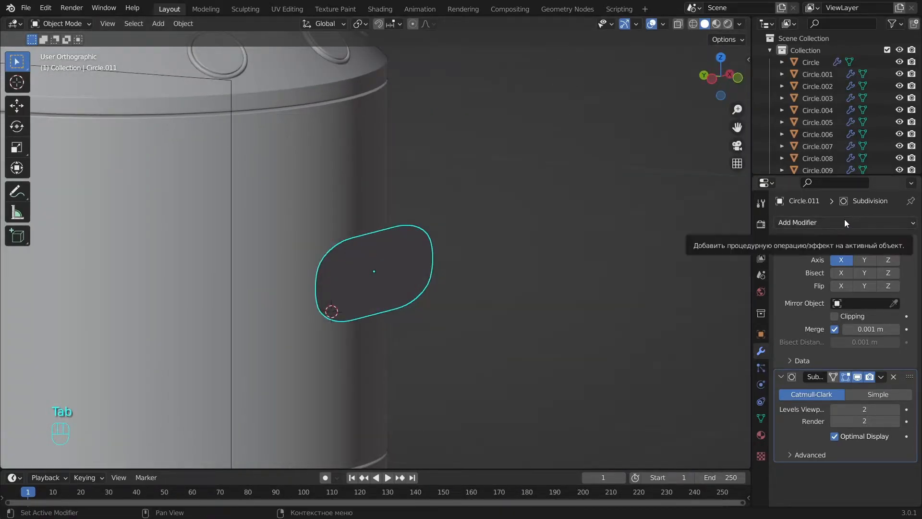
Apply the badge's Mirror modifier and add a Shrinkwrap modifier targeting the machine's body, Cube.001
left_click(881, 242)
left_click(817, 257)
left_click(826, 223)
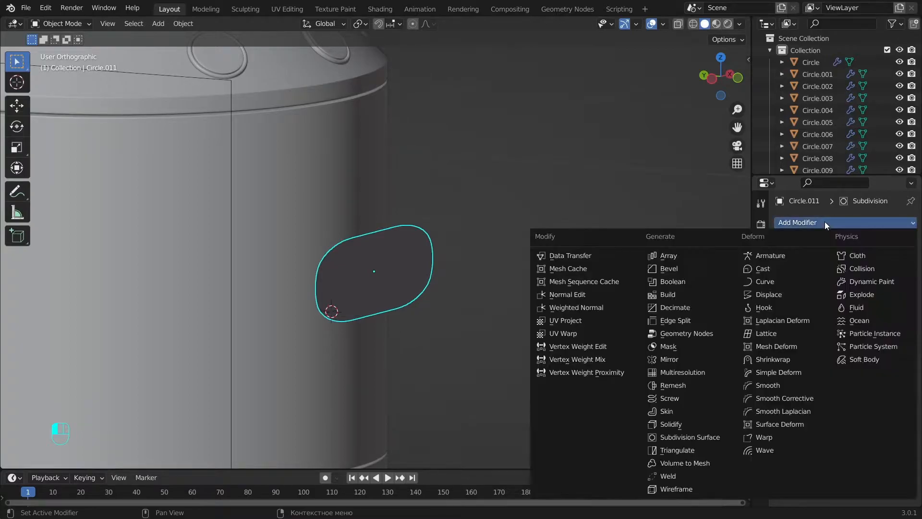
left_click(772, 359)
left_click_drag(406, 354, 491, 357, "alt")
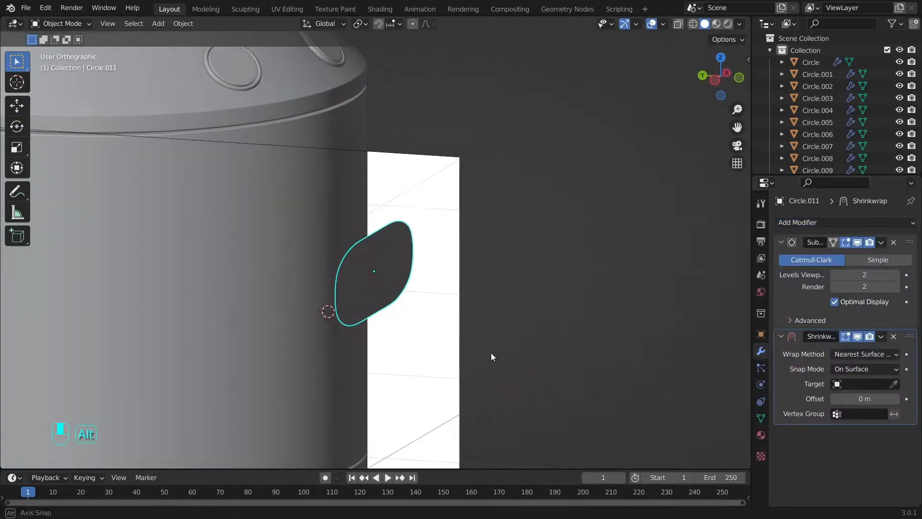
left_click(335, 200)
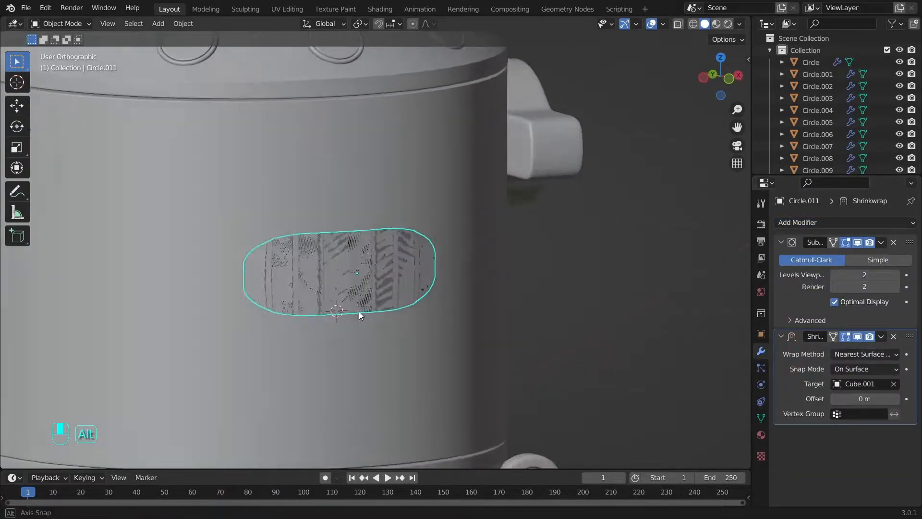
Set the Shrinkwrap wrap method to Project and apply the modifier
left_click(875, 354)
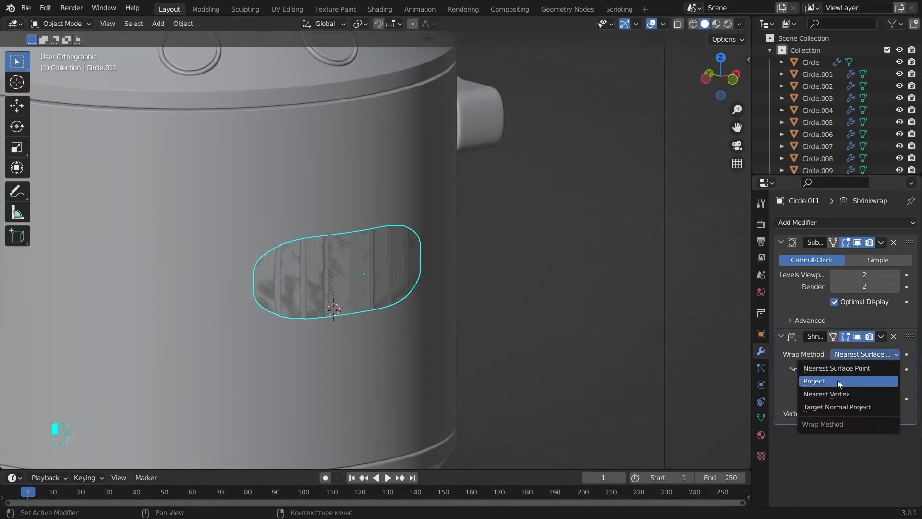
left_click(838, 379)
left_click_drag(663, 369, 578, 360, "alt")
left_click(882, 336)
left_click(823, 350)
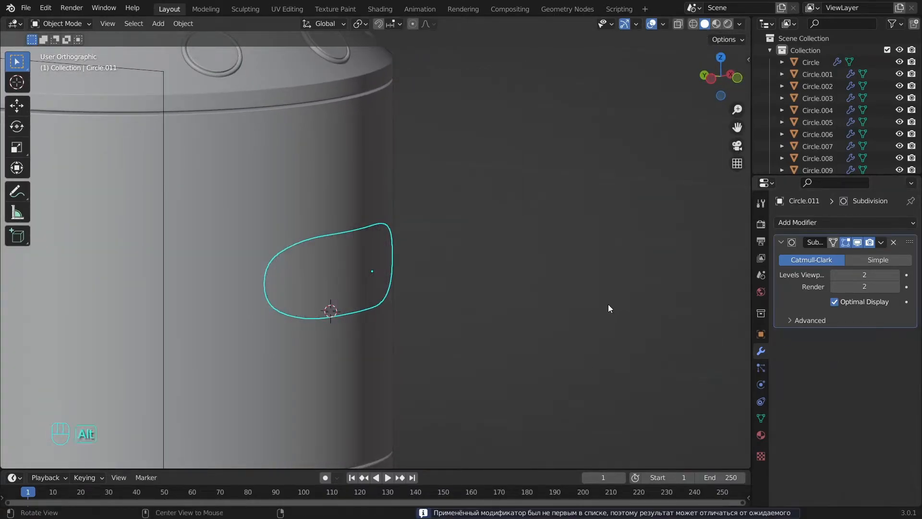
Inset all faces of the badge by about 0.023 m to create a rim band around its outline
key("KP_Decimal")
key("Tab")
key("a")
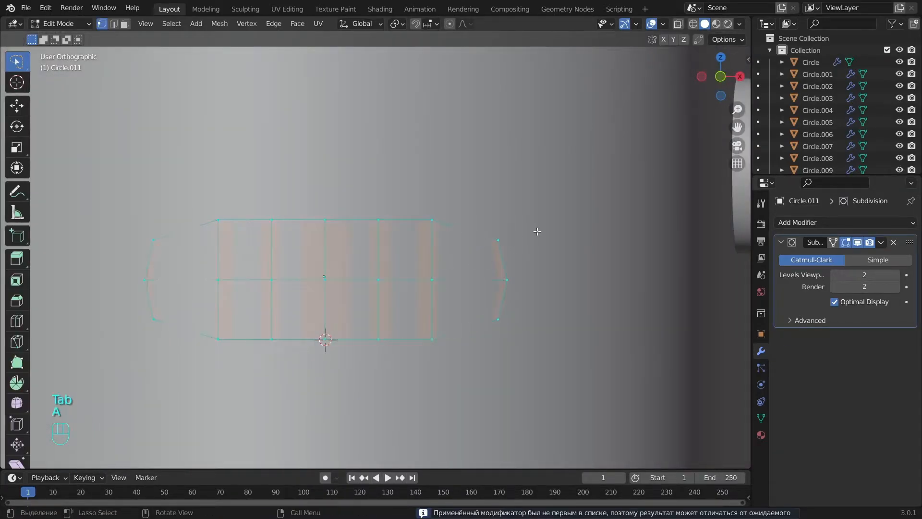
key("KP_1")
key("i")
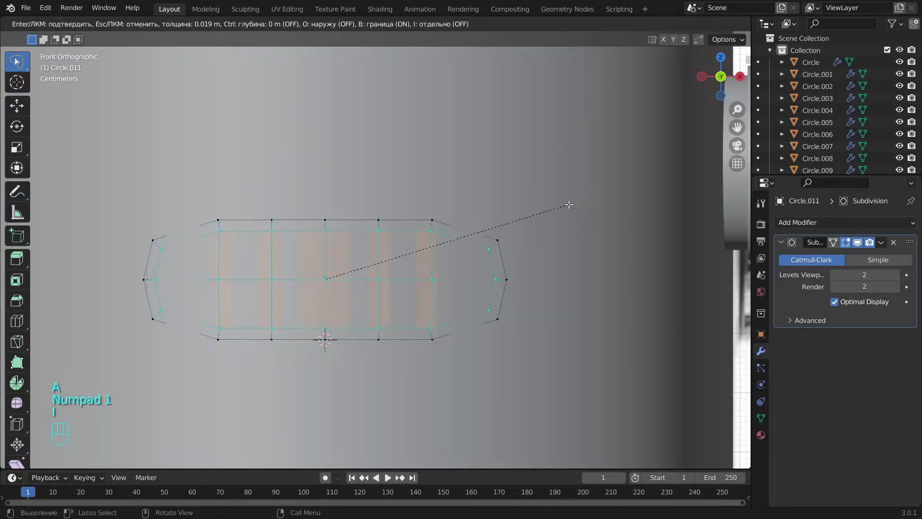
left_click(565, 204)
key("z")
key("z")
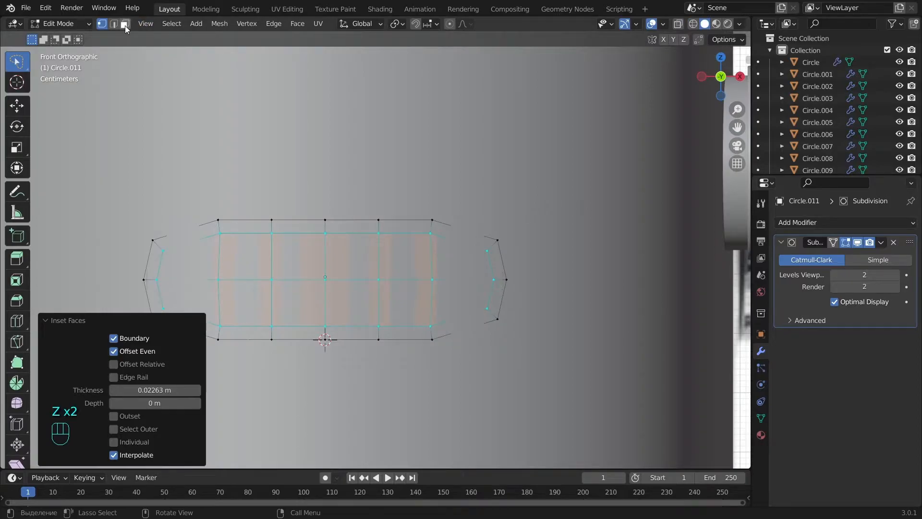
Extrude the badge's rim faces outward by about 0.02 m and shade the badge smooth
middle_click_drag(444, 226, 525, 251)
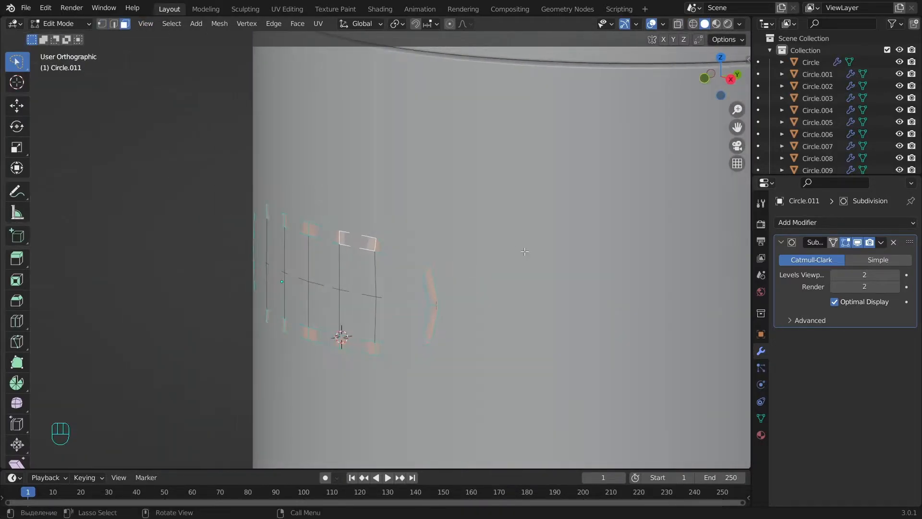
key("e")
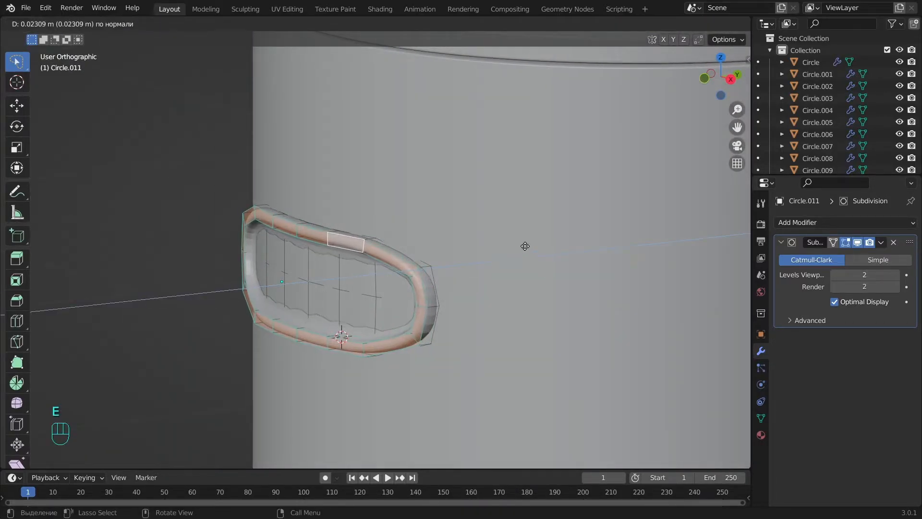
left_click(523, 248)
left_click_drag(522, 248, 454, 287, "alt")
key("Tab")
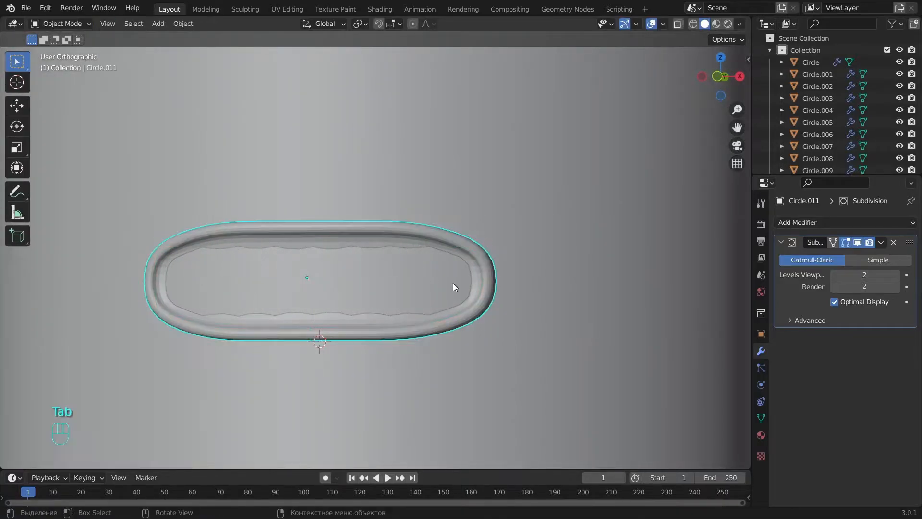
right_click(474, 257)
left_click(474, 257)
Add three loop cuts close to the edges of the raised rim to sharpen its profile
left_click_drag(473, 257, 396, 228, "alt")
scroll(463, 237, "up", 4)
key("Tab")
scroll(317, 310, "up", 2)
key("ctrl+r")
left_click(294, 306)
left_click(291, 299)
key("ctrl+r")
left_click(414, 219)
left_click(416, 220)
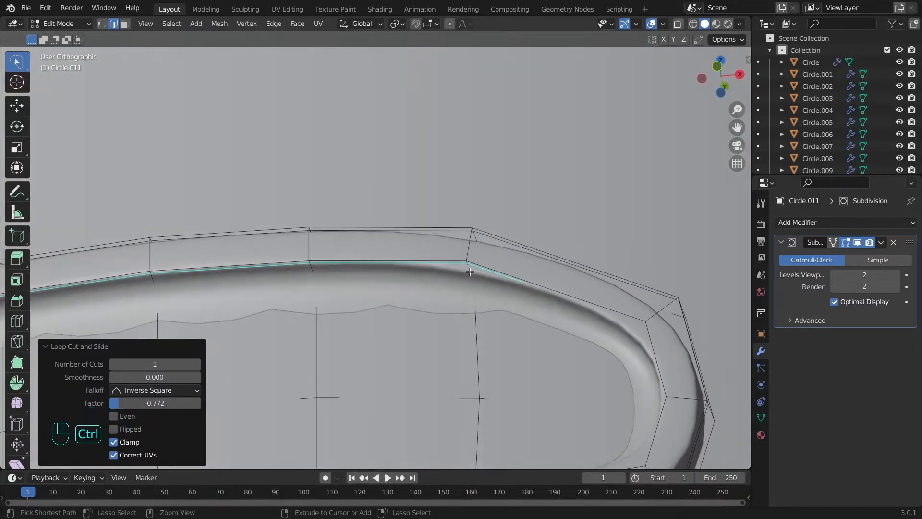
key("ctrl+r")
left_click(473, 271)
left_click(475, 278)
key("a")
key("Tab")
scroll(474, 277, "down", 6)
key("a")
left_click_drag(474, 278, 493, 337, "alt")
Scale the badge's central vertex column up slightly along Z to bow the long edges
key("KP_1")
scroll(492, 337, "down", 6)
scroll(480, 334, "up", 6)
scroll(324, 274, "up", 2)
key("Tab")
scroll(321, 271, "down", 2)
key("z")
key("z")
key("b")
mouse_move(324, 412)
left_mouse_down()
mouse_move(285, 340)
mouse_move(277, 221)
left_mouse_up()
key("z")
key("b")
left_click_drag(324, 431, 271, 205)
key("z")
key("s")
key("z")
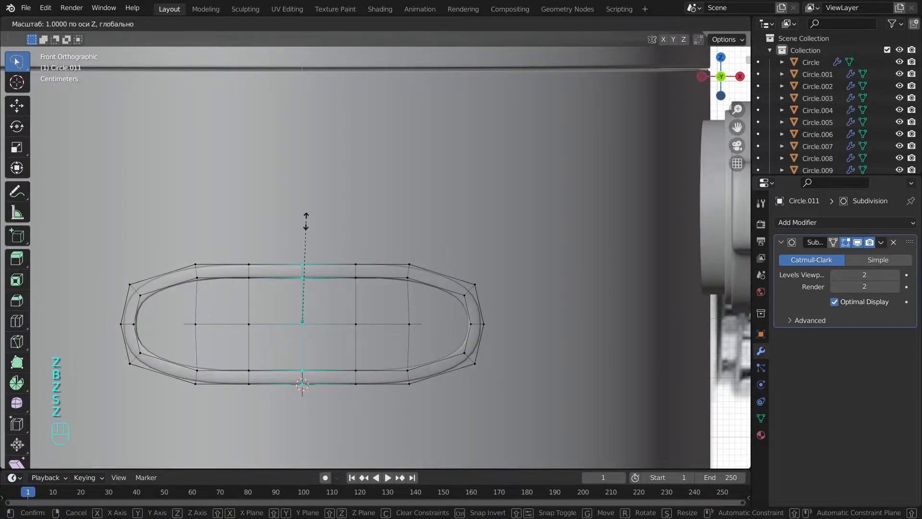
left_click(306, 216)
Scale the two vertex columns beside the badge's centre along Z by about 1.035 to smooth the curve
left_click(361, 298, "alt")
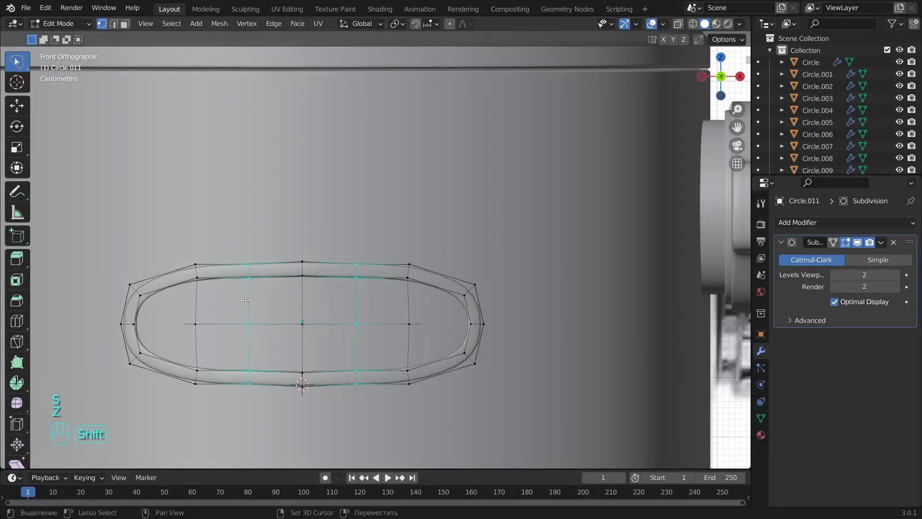
key("s")
key("z")
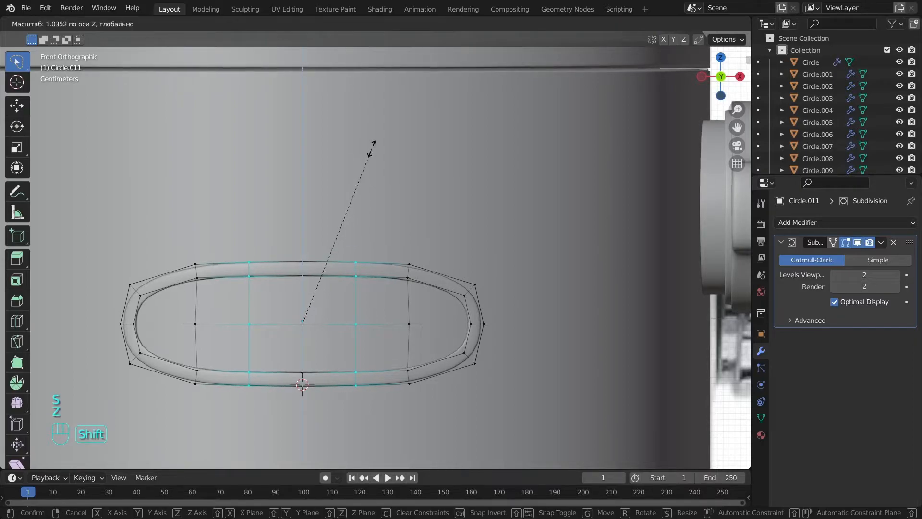
left_click(372, 144)
key("a")
key("Tab")
key("Tab")
key("Tab")
scroll(370, 255, "down", 1)
scroll(315, 290, "down", 6)
key("a")
left_click_drag(396, 318, 404, 298, "alt")
Duplicate the badge's inner faces in place and separate the copy into its own object
scroll(410, 279, "up", 8)
left_click(411, 298)
key("Tab")
key("Tab")
left_click(377, 280)
key("Tab")
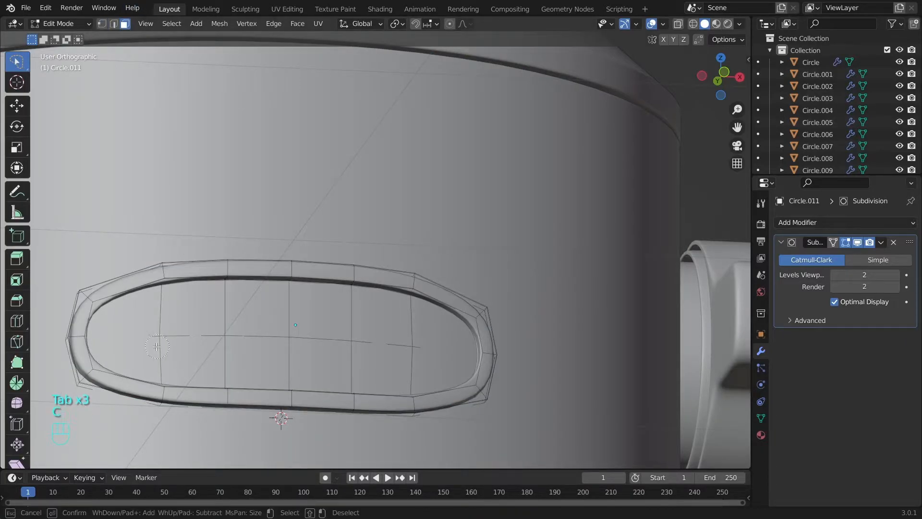
key("z")
left_click_drag(454, 336, 403, 363, "alt")
key("z")
key("shift+d")
right_click(501, 375)
key("p")
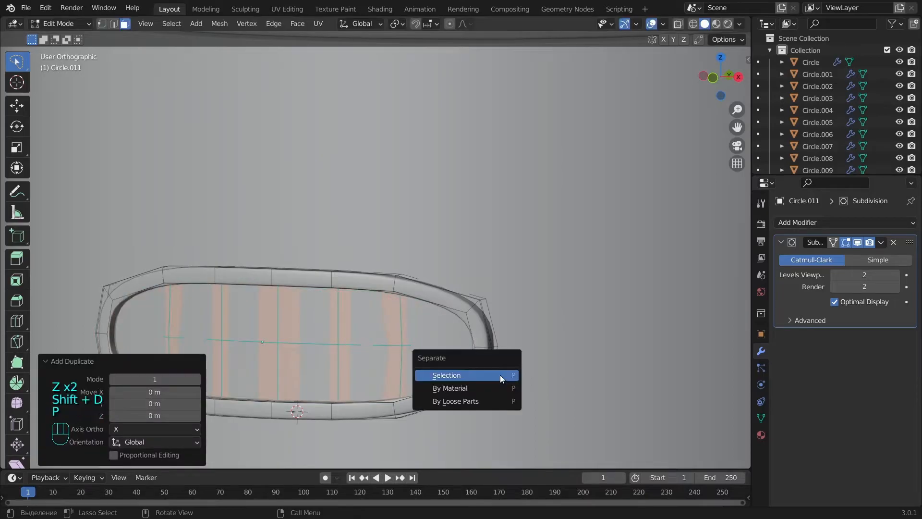
left_click(500, 376)
Select the separated inner panel inside the badge's rim, using wireframe shading to reach it
key("Tab")
key("Tab")
key("Tab")
key("a")
scroll(439, 339, "down", 3)
left_click(417, 308)
left_click(416, 313)
left_click(419, 322)
key("z")
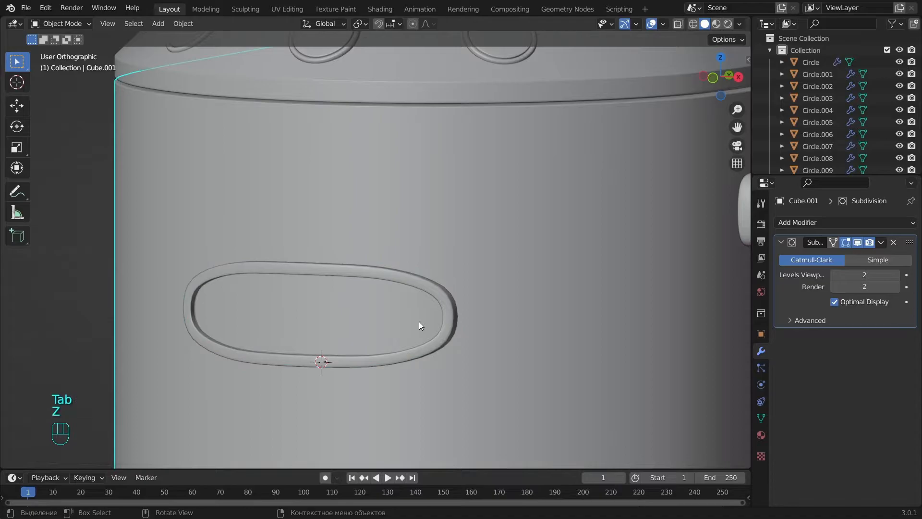
left_click(419, 321)
left_click(405, 322)
left_click(407, 319)
left_click(432, 316)
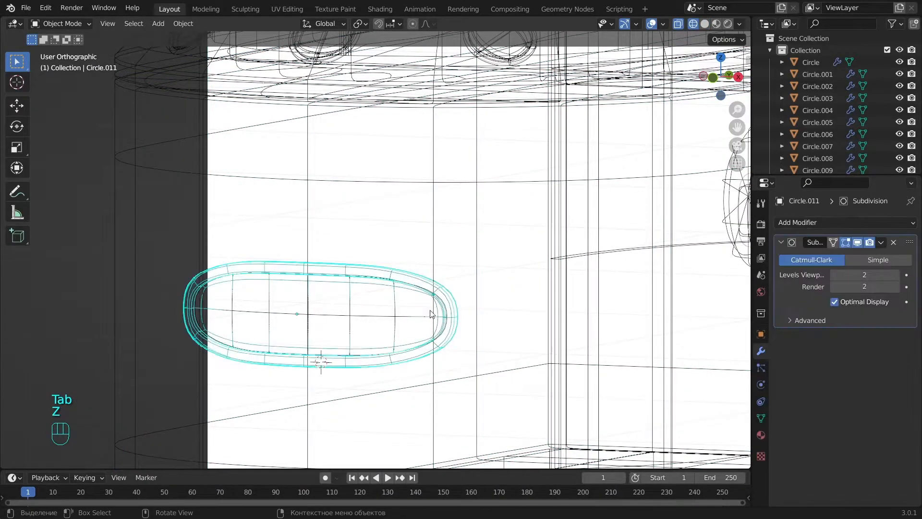
middle_click_drag(443, 316, 423, 329)
scroll(422, 328, "up", 7)
left_click(399, 406)
scroll(399, 405, "down", 7)
key("z")
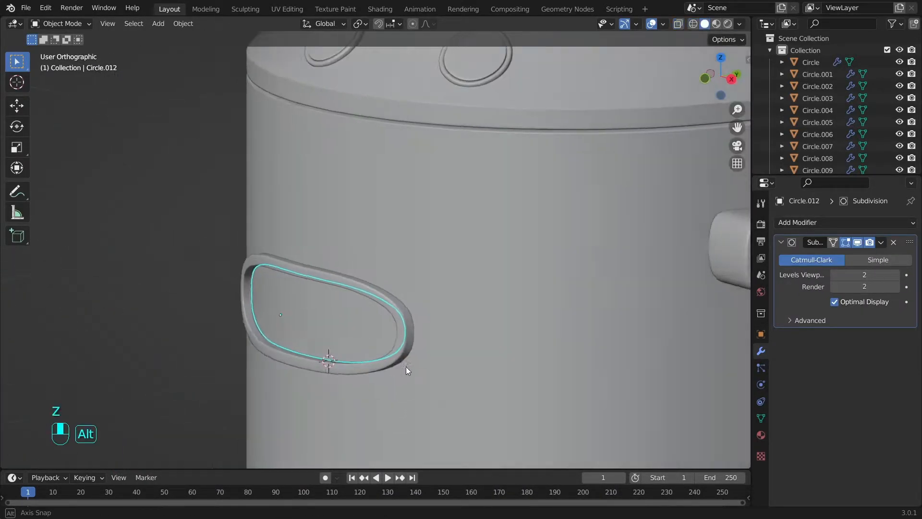
Extrude all faces of the inner panel slightly outward from the machine's body
key("Tab")
key("a")
scroll(374, 325, "up", 5)
left_click_drag(374, 325, 368, 338, "alt")
left_click_drag(367, 338, 465, 278, "alt+shift")
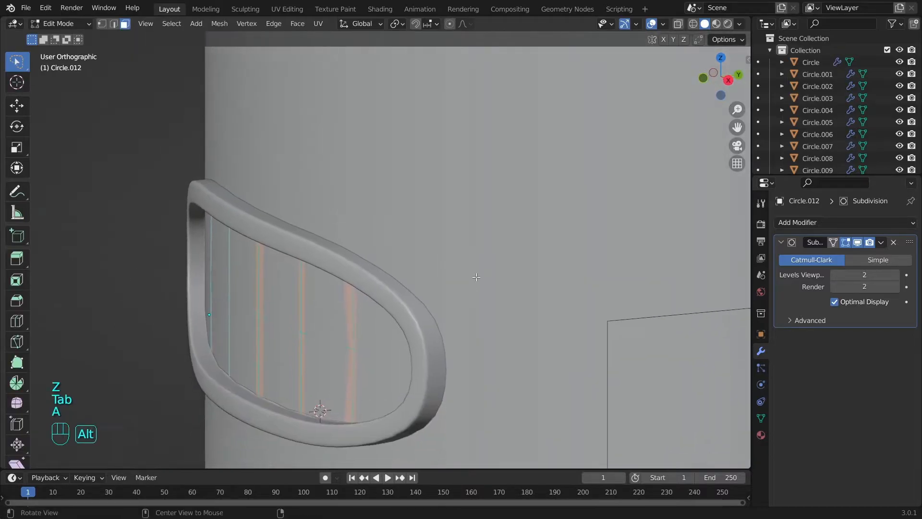
key("e")
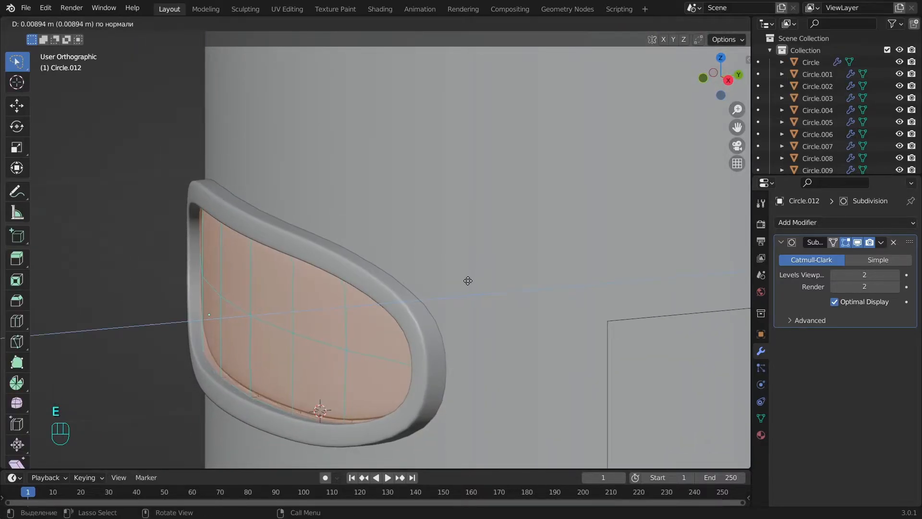
left_click(469, 274)
left_click_drag(324, 323, 396, 322, "alt")
key("Tab")
scroll(480, 315, "down", 2)
left_click_drag(495, 314, 527, 306, "alt")
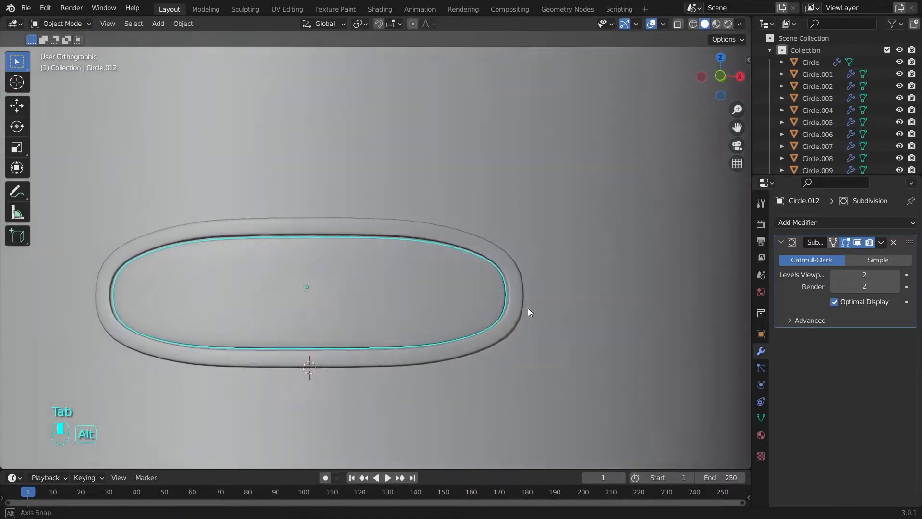
Isolate the inner panel, add two evenly spaced loop cuts around its thin side, and exit the isolated view
scroll(452, 279, "up", 3)
key("Tab")
key("Tab")
key("KP_Divide")
left_click_drag(484, 265, 396, 280, "alt")
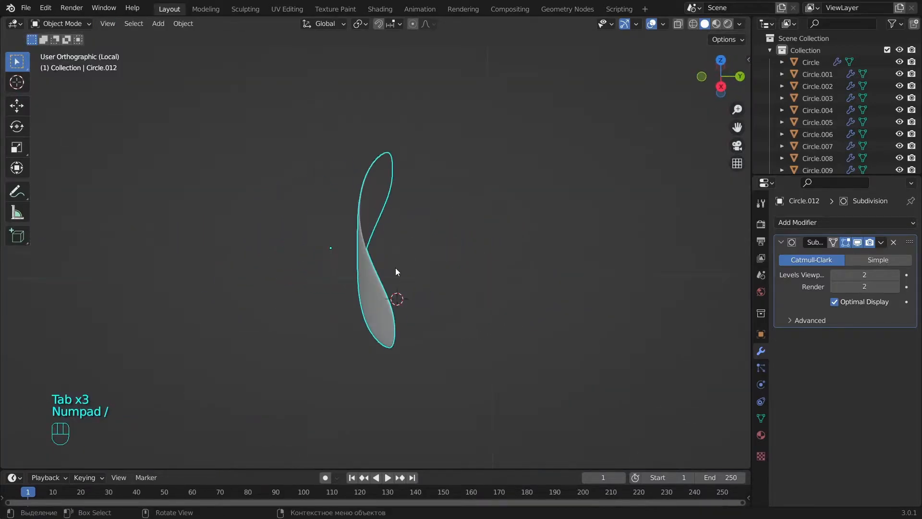
scroll(392, 282, "up", 7)
key("Tab")
key("ctrl+r")
left_click(379, 288)
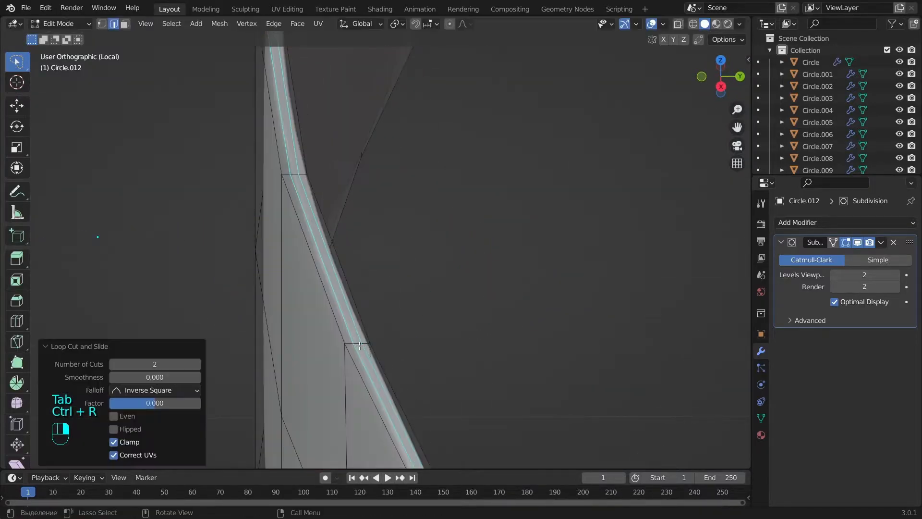
key("a")
key("Tab")
scroll(360, 345, "down", 5)
key("a")
left_click_drag(359, 345, 506, 296, "alt")
key("KP_Divide")
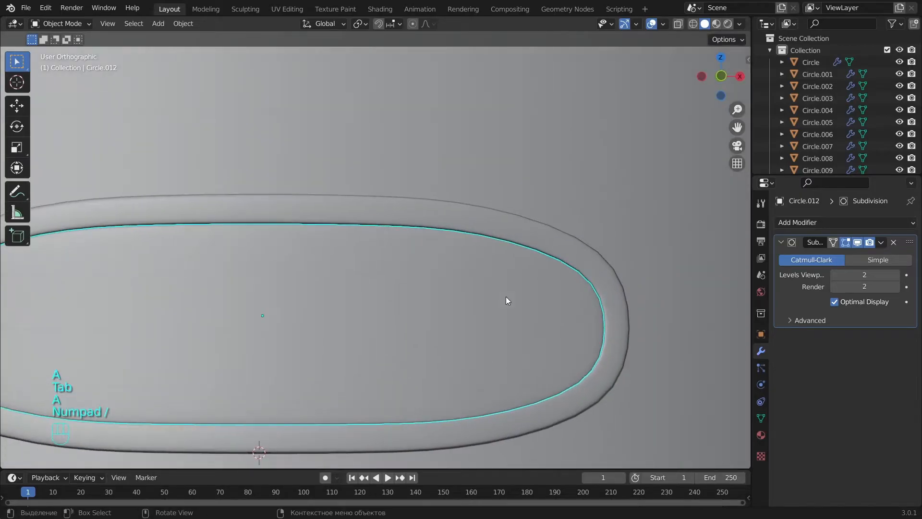
Examine the whole coffee machine and its finished badge from the front and side
key("a")
scroll(555, 341, "down", 8)
key("KP_1")
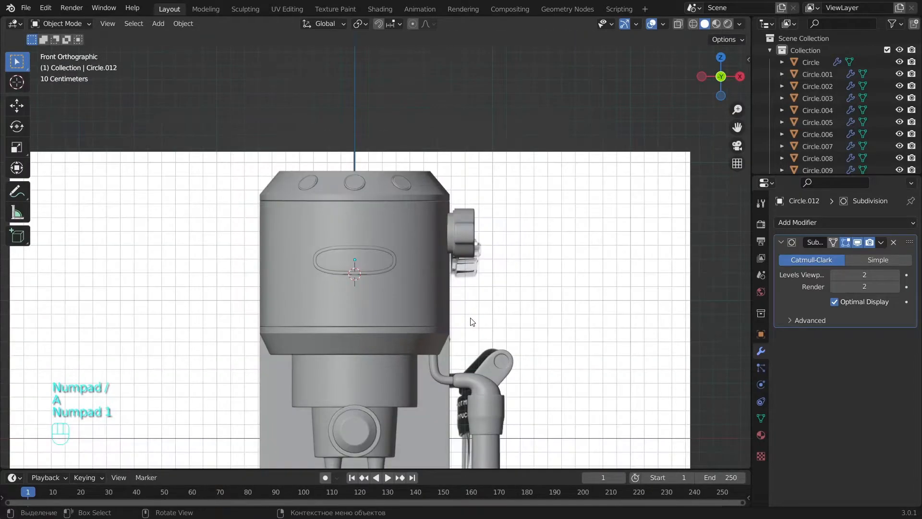
middle_click_drag(470, 319, 465, 254, "shift")
key("KP_3")
scroll(538, 310, "up", 2)
key("KP_1")
mouse_move(544, 316)
middle_mouse_down("shift")
mouse_move(478, 306)
mouse_move(520, 282)
middle_mouse_up("shift")
scroll(504, 299, "down", 1)
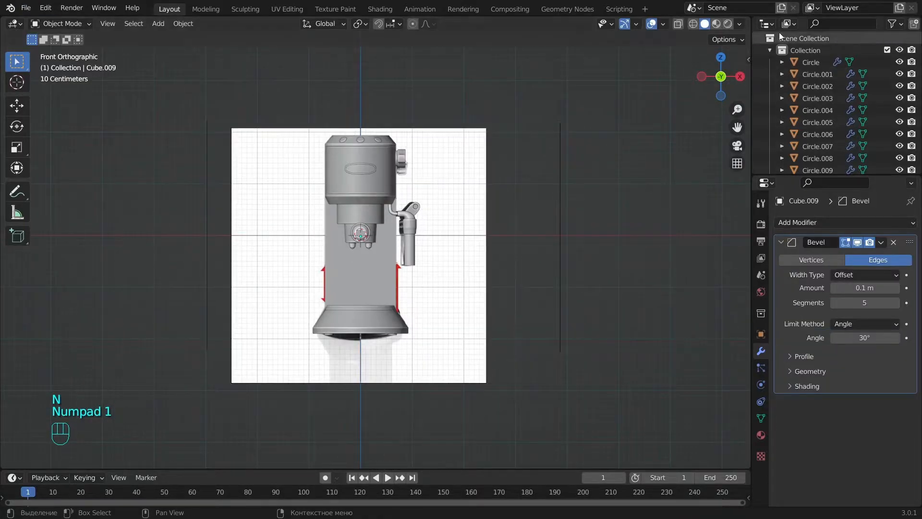
left_click(740, 24)
left_click(672, 290)
scroll(464, 234, "up", 1)
middle_click_drag(464, 234, 464, 244, "shift")
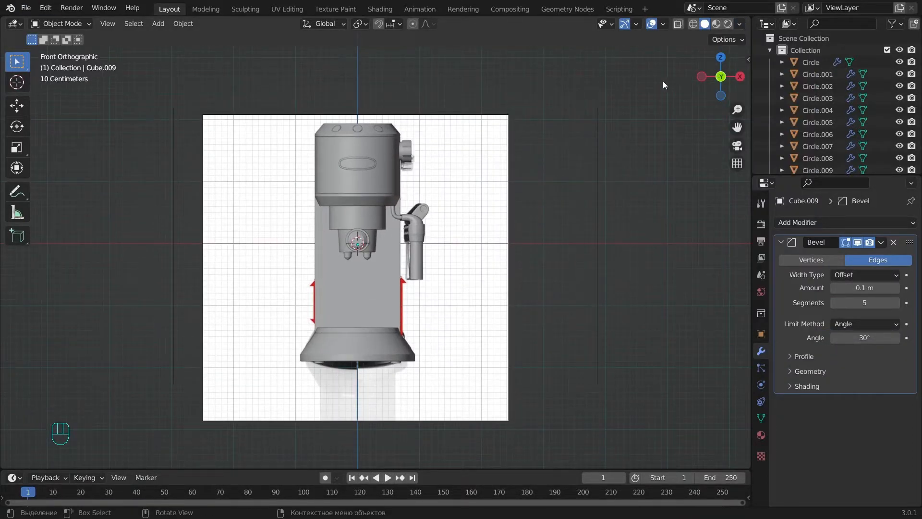
Hide the machine's Collection and add a 2 m mesh plane at the origin
left_click(770, 51)
left_click(900, 50)
key("shift+a")
left_click(405, 205)
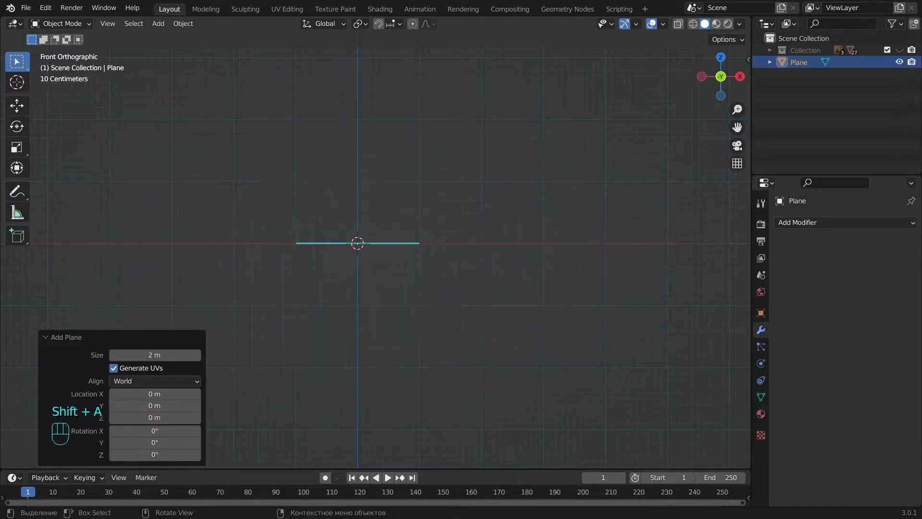
Rotate the plane 90° about X and scale it by about 4.4 along X
key("r")
key("x")
key("KP_9")
key("KP_0")
key("Return")
key("s")
key("x")
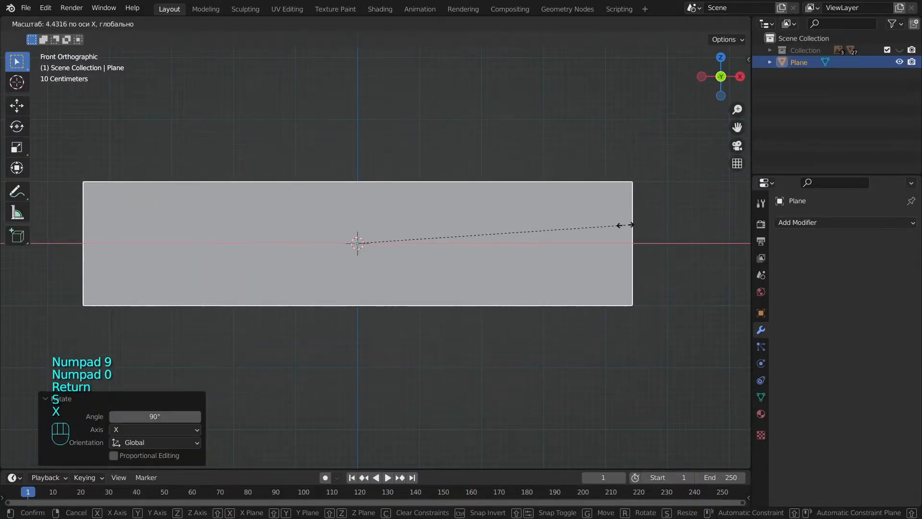
left_click(625, 225)
Add 30 vertical and six horizontal evenly spaced loop cuts to the plane
key("Tab")
key("ctrl+r")
key("KP_3")
key("KP_0")
left_click(586, 219)
right_click(586, 219)
key("ctrl+r")
scroll(586, 219, "up", 5)
left_click(586, 219)
right_click(586, 218)
Subdivide the plane's entire mesh once with a single cut
key("a")
key("a")
right_click(323, 215)
left_click(324, 215)
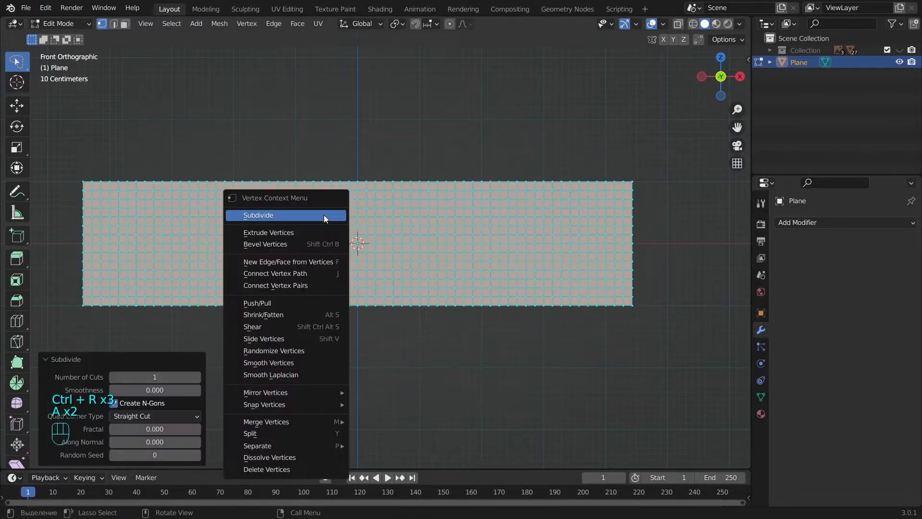
Add a Displace modifier to the plane and load 111.jpg as its image texture
key("Tab")
left_click(800, 223)
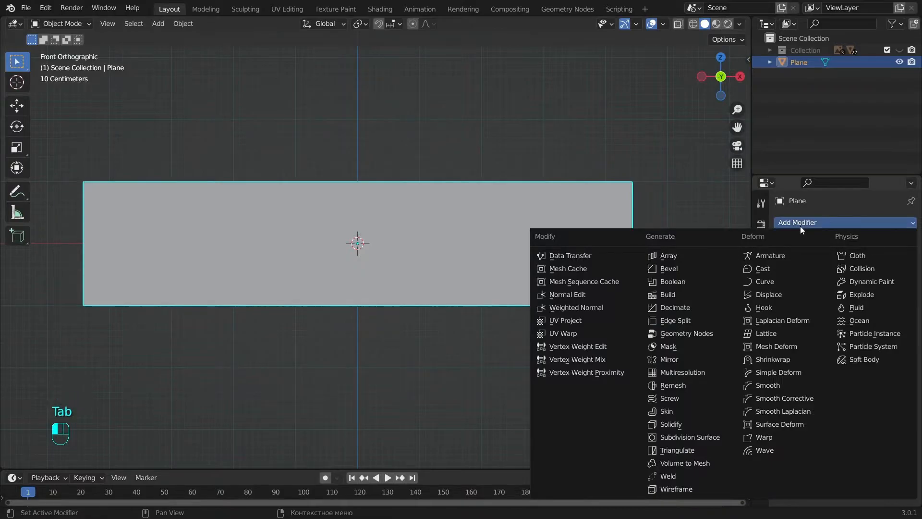
left_click(785, 296)
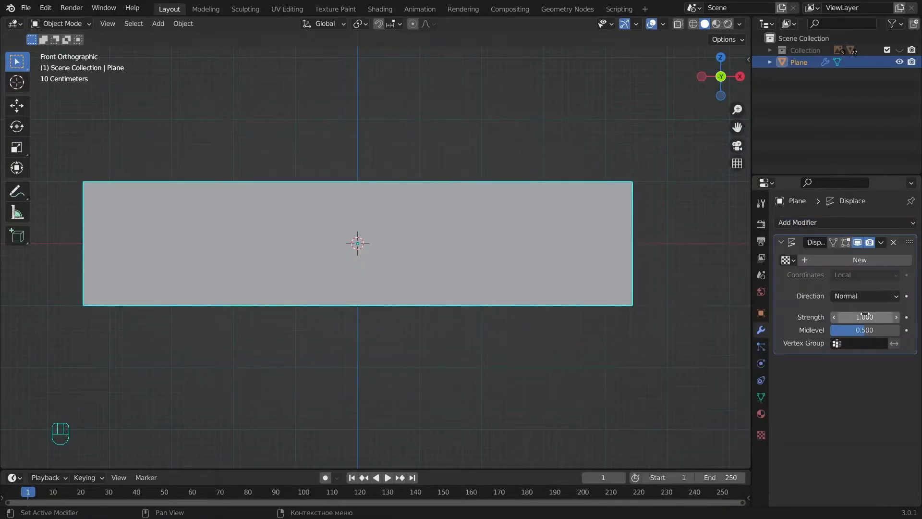
left_click(761, 435)
left_click(888, 431)
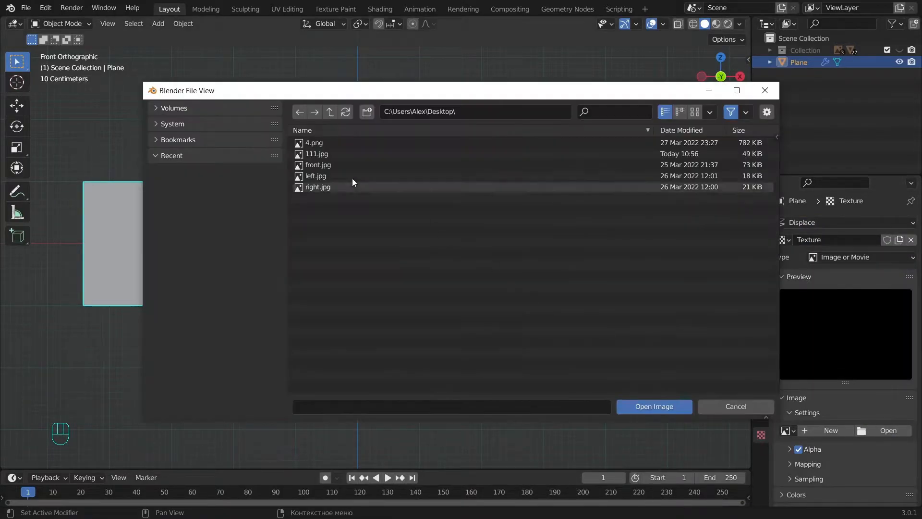
double_click(311, 154)
Subdivide the plane's entire mesh two more times with single cuts to sharpen the displaced lettering
key("Tab")
right_click(336, 212)
left_click(336, 212)
key("Tab")
left_click_drag(533, 283, 488, 293, "alt")
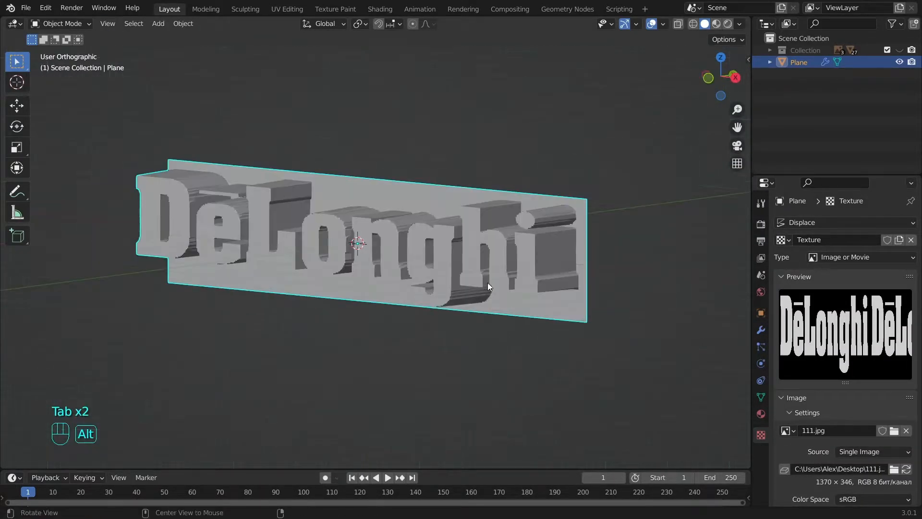
key("KP_1")
scroll(546, 277, "up", 4)
key("Tab")
right_click(514, 192)
left_click(514, 192)
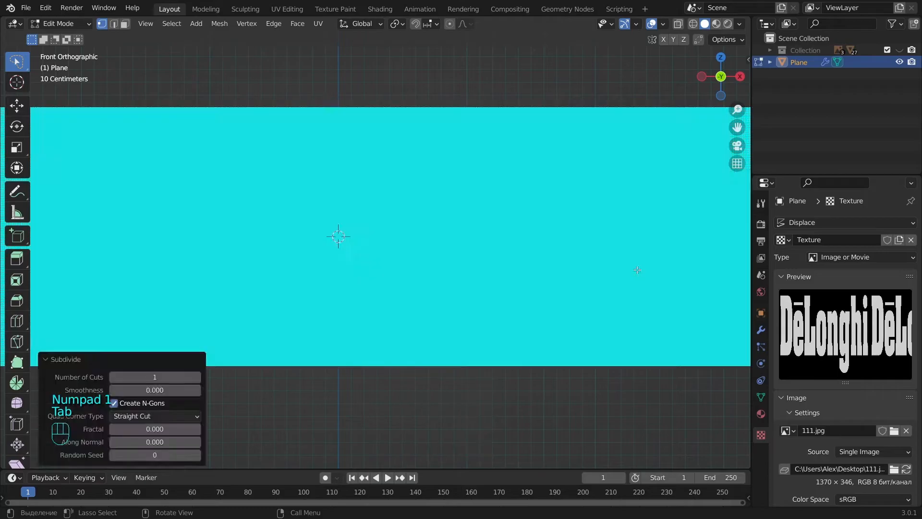
key("Tab")
left_click_drag(606, 303, 500, 267, "alt")
scroll(485, 269, "down", 6)
Reduce the Displace strength so the lettering relief is shallower, and apply the modifier to the plane
left_click(761, 329)
left_click_drag(317, 257, 435, 262, "alt")
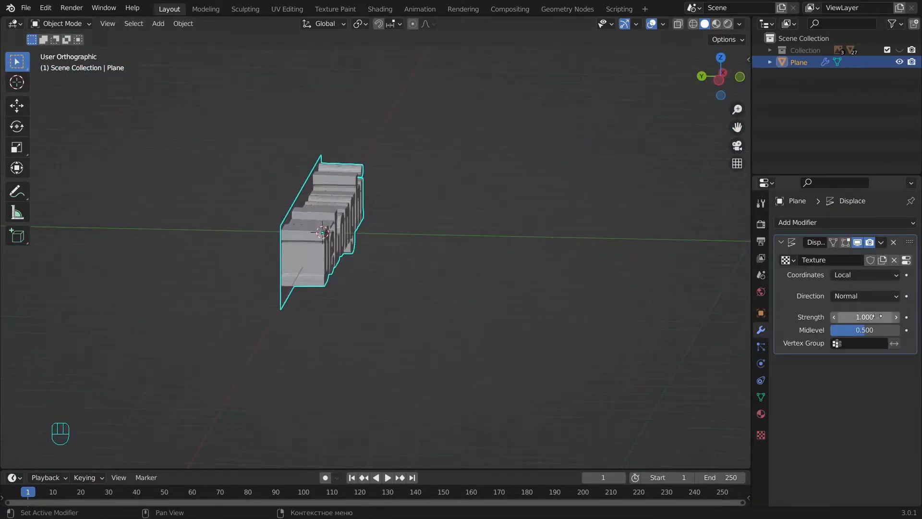
key("Return")
left_click_drag(471, 291, 393, 306, "alt")
scroll(393, 306, "up", 3)
key("a")
left_click_drag(543, 273, 490, 247, "alt")
left_click(490, 247)
left_click(881, 242)
left_click(841, 257)
Delete all the plane's vertices except those on the raised front faces of the letters, working in the wireframe right view
key("KP_3")
key("z")
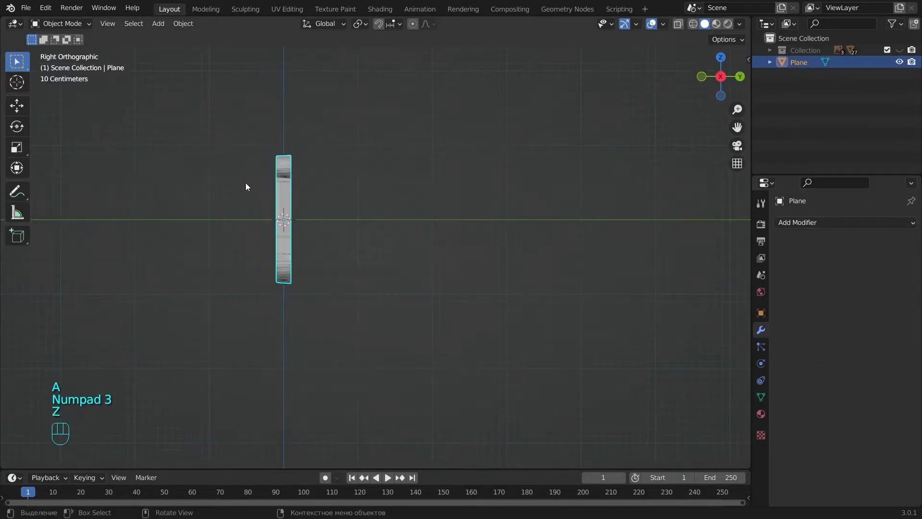
key("Tab")
left_click_drag(488, 263, 433, 172, "alt+shift")
scroll(383, 216, "up", 4)
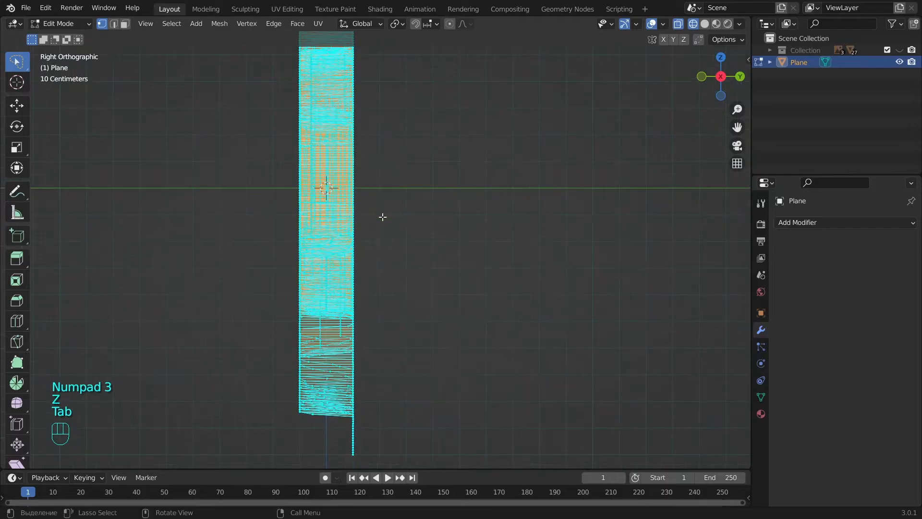
key("a")
left_click_drag(385, 233, 438, 292, "alt+shift")
scroll(442, 269, "down", 1)
left_click_drag(444, 245, 452, 261, "alt+shift")
scroll(449, 259, "down", 1)
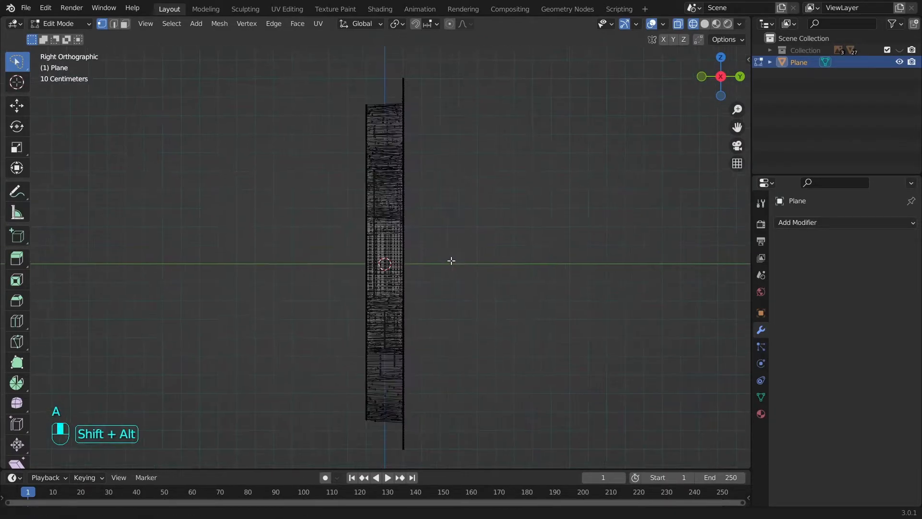
key("b")
left_click_drag(308, 78, 367, 448)
key("ctrl+i")
key("Delete")
left_click(372, 172)
Flatten the remaining lettering mesh by scaling it to 0 along Y
middle_click_drag(341, 267, 413, 256)
key("a")
middle_click_drag(596, 302, 535, 299)
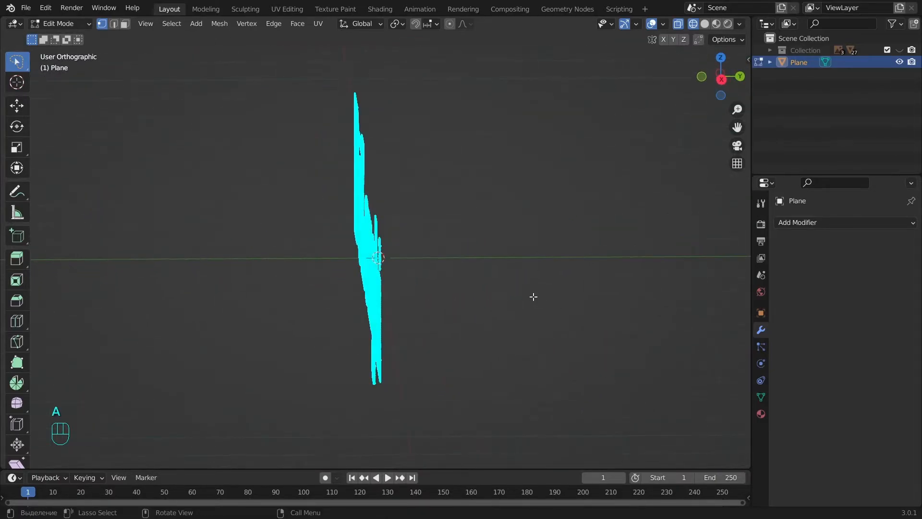
key("KP_1")
key("KP_3")
key("y")
key("KP_0")
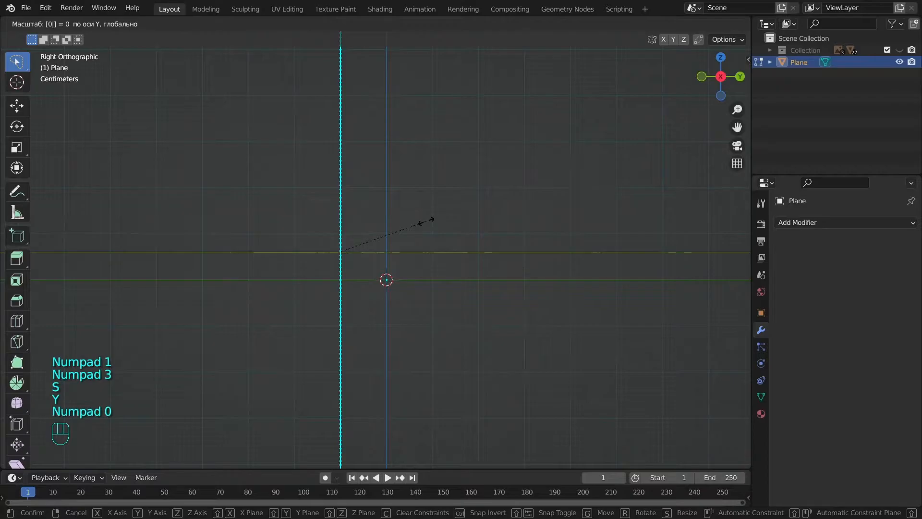
key("Return")
scroll(358, 356, "down", 3)
middle_click_drag(359, 356, 387, 350)
scroll(389, 331, "down", 5)
key("z")
key("z")
scroll(433, 313, "up", 6)
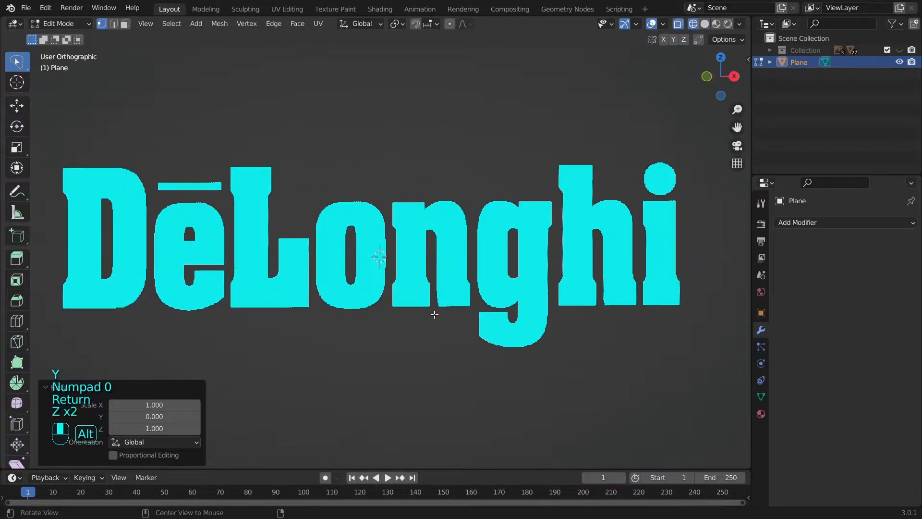
Merge all the lettering's vertices by distance
key("a")
key("a")
key("space")
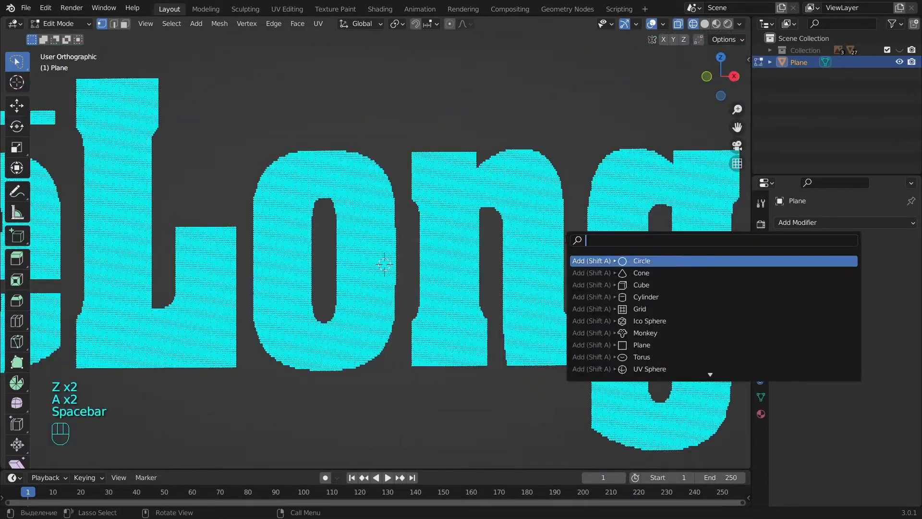
type("by di")
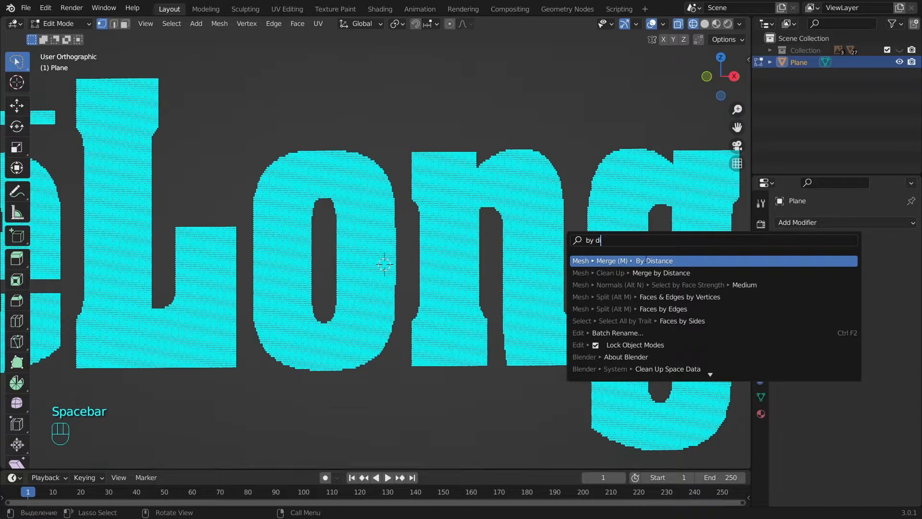
type("s")
key("Return")
middle_click_drag(606, 265, 600, 267)
scroll(600, 267, "down", 8)
Copy the flat lettering object to the clipboard in Object Mode and hide the original
key("Tab")
key("a")
key("z")
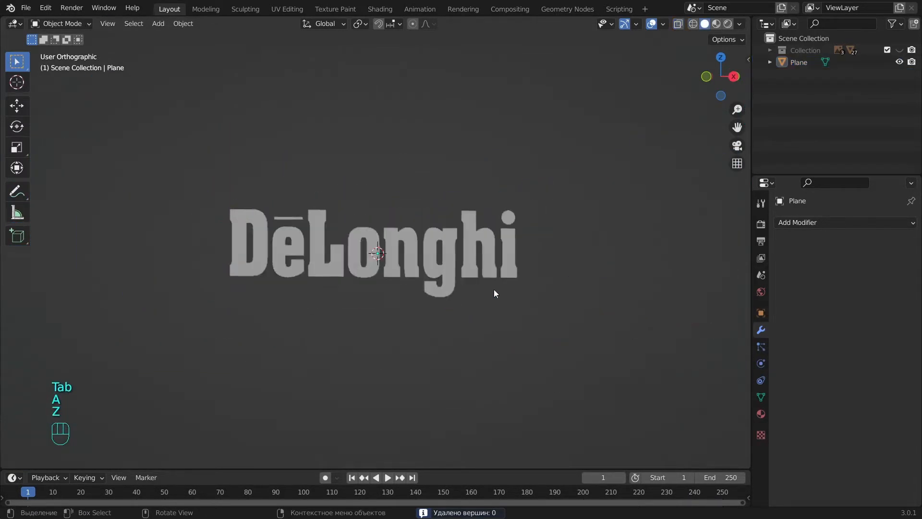
middle_click_drag(494, 289, 527, 296)
left_click(493, 255)
key("KP_1")
scroll(497, 255, "up", 1)
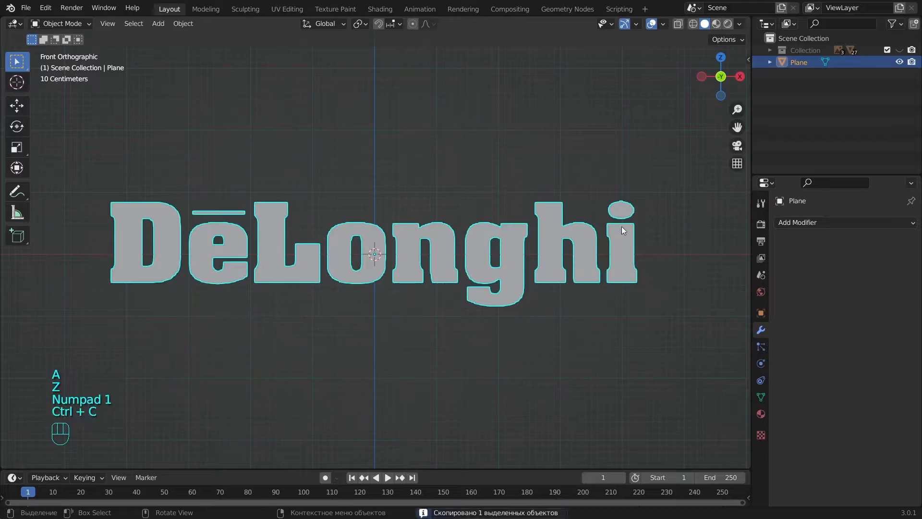
left_click(900, 62)
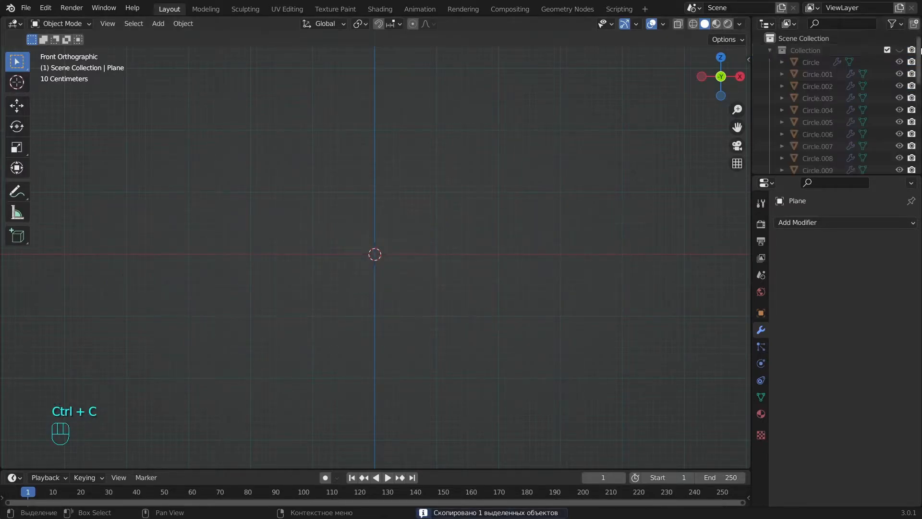
Show the machine's Collection, and paste the lettering after snapping the 3D cursor to the badge's oval plate
left_click(900, 50)
scroll(403, 165, "up", 1)
left_click(376, 159)
key("KP_Decimal")
key("shift+s")
left_click(472, 290)
key("ctrl+v")
scroll(473, 294, "down", 5)
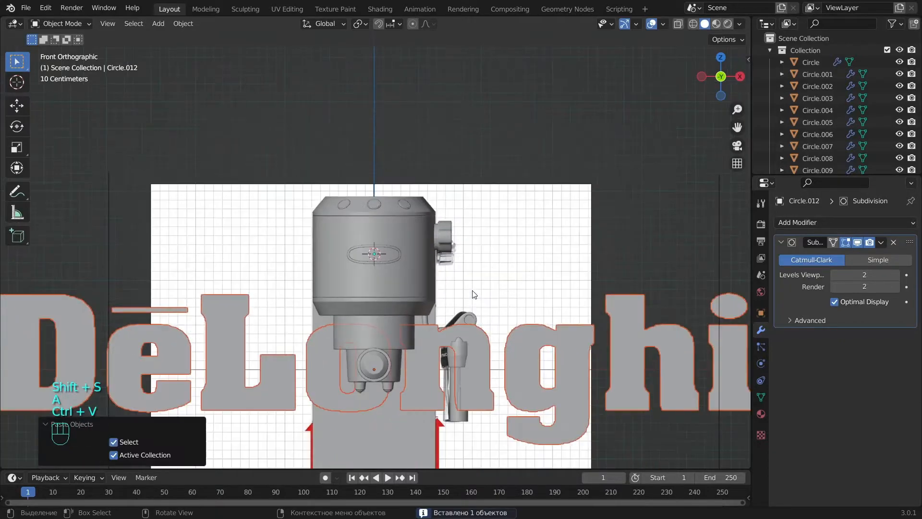
Set the pasted lettering's origin to its geometry and snap the lettering to the 3D cursor at the badge
right_click(471, 294)
mouse_move(462, 331)
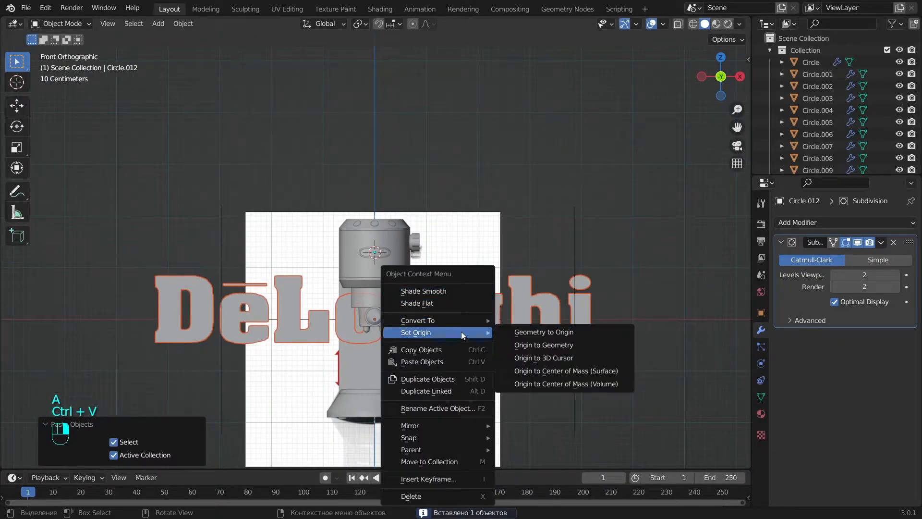
left_click(530, 345)
key("shift+s")
left_click(501, 146)
Scale the lettering down uniformly until it roughly spans the badge's oval plate
scroll(500, 146, "up", 3)
key("s")
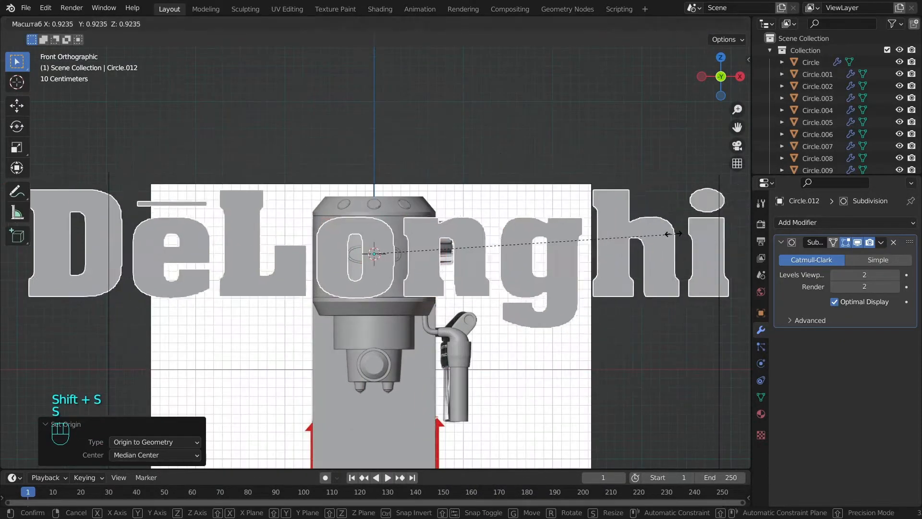
left_click(435, 249)
scroll(486, 247, "up", 4)
key("s")
left_click(472, 251)
scroll(538, 240, "up", 4)
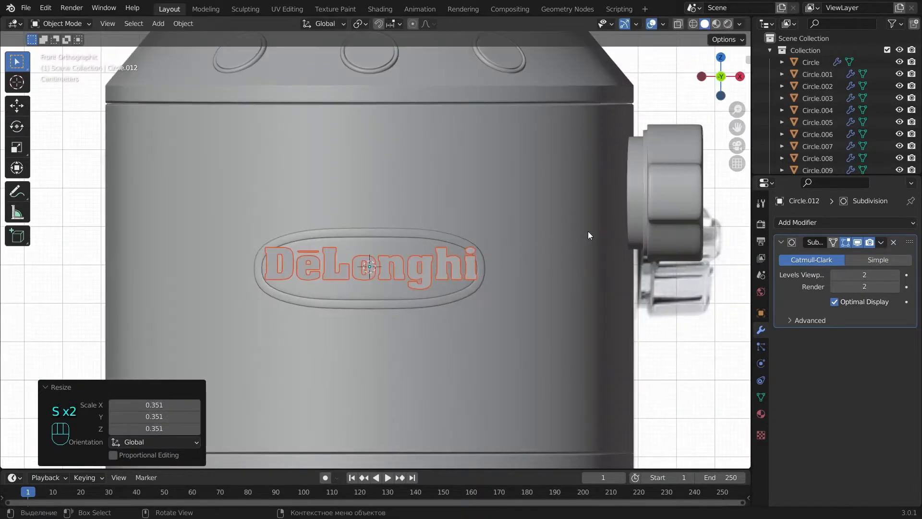
key("s")
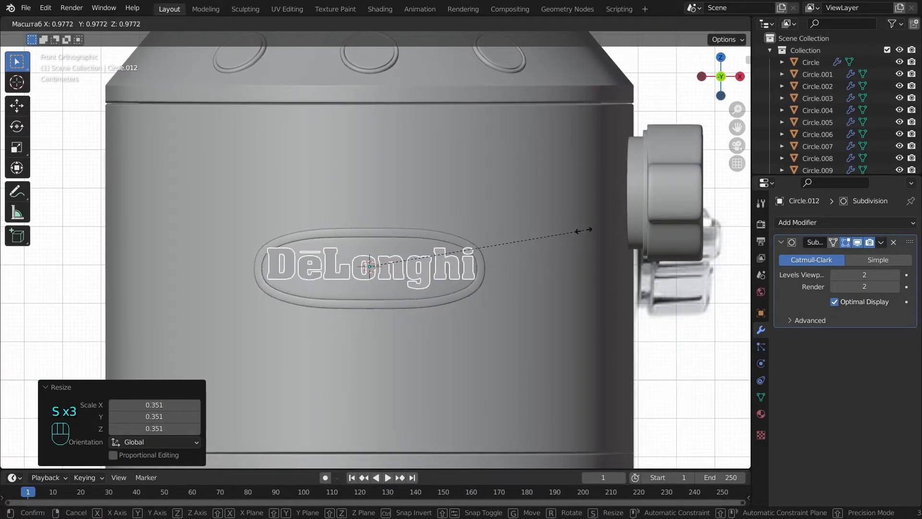
left_click(568, 252)
Center the lettering on the badge along X and Z and fine-tune its uniform scale to fit inside the rim
scroll(568, 253, "up", 2)
key("g")
key("x")
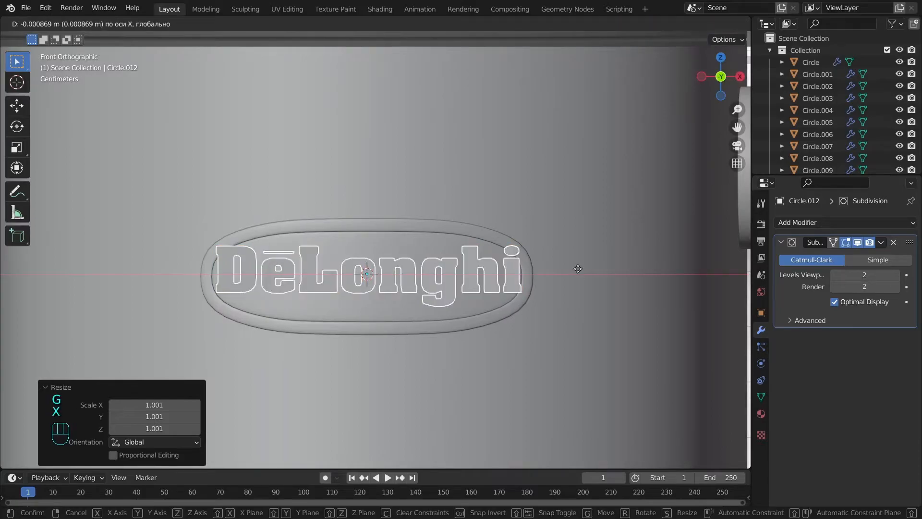
left_click(575, 268)
key("g")
key("x")
left_click(567, 254)
key("g")
key("z")
left_click(570, 260)
key("s")
left_click(576, 262)
scroll(332, 262, "up", 4)
Select the bar above the first letter e, shorten it slightly along X and thicken it along Z
key("z")
key("z")
key("a")
left_click(201, 272)
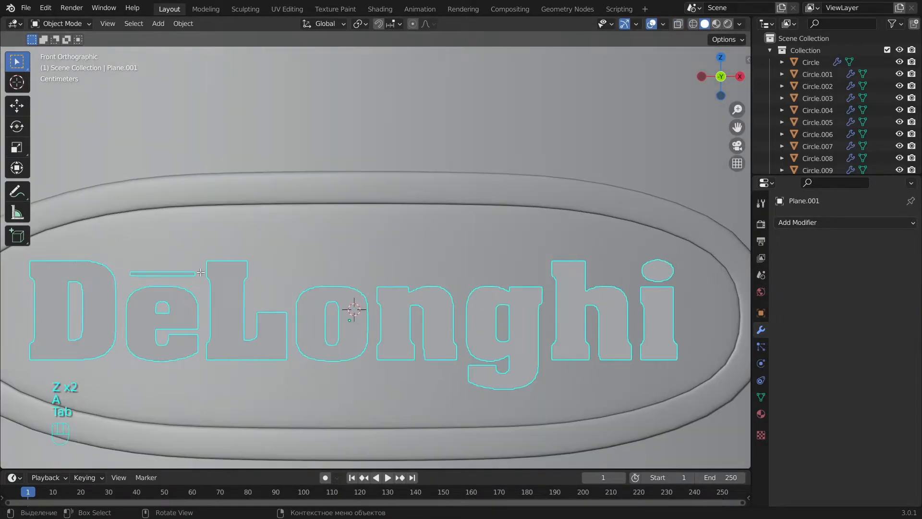
key("Tab")
scroll(201, 272, "up", 10)
key("a")
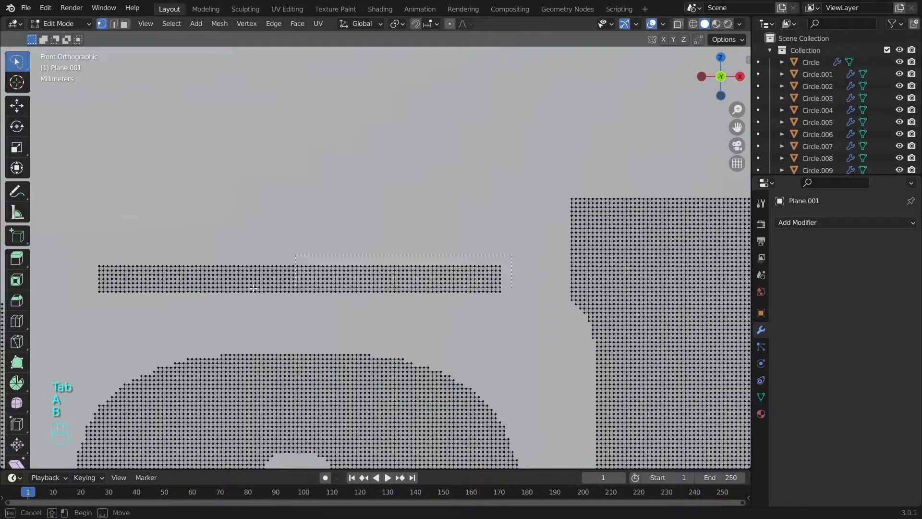
left_click_drag(295, 288, 86, 303)
key("s")
key("x")
left_click(561, 212)
key("s")
key("z")
left_click(491, 36)
scroll(499, 144, "down", 8)
key("Tab")
scroll(522, 254, "down", 3)
scroll(500, 240, "up", 5)
key("Tab")
scroll(478, 229, "down", 6)
key("Tab")
key("a")
Move the lettering along Y until it sits at the front of the badge plate
scroll(490, 269, "down", 2)
left_click_drag(592, 295, 531, 310, "alt")
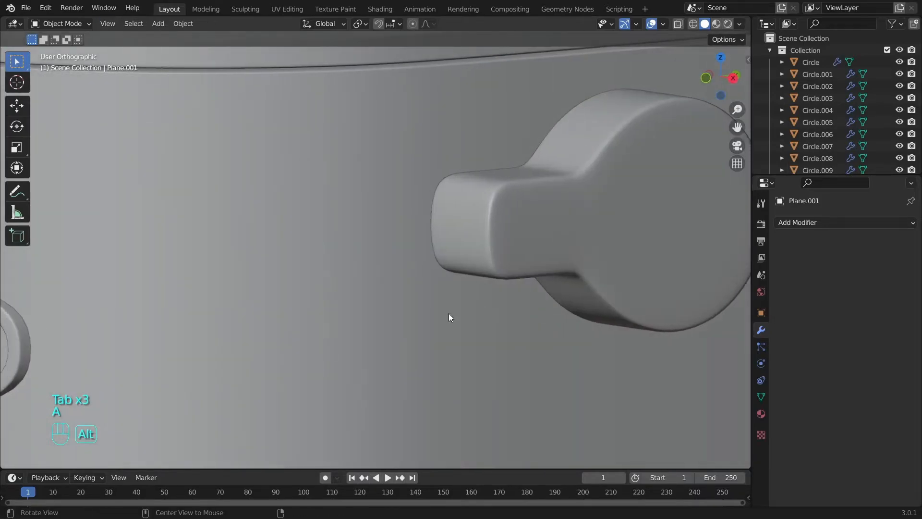
left_click(531, 310)
left_click_drag(87, 385, 453, 317, "alt+shift")
left_click(278, 319)
key("KP_3")
key("z")
left_click(247, 326)
key("g")
key("y")
left_click(334, 313)
key("g")
key("y")
left_click(334, 312)
key("z")
left_click_drag(333, 312, 485, 358, "alt")
scroll(383, 321, "down", 3)
key("KP_1")
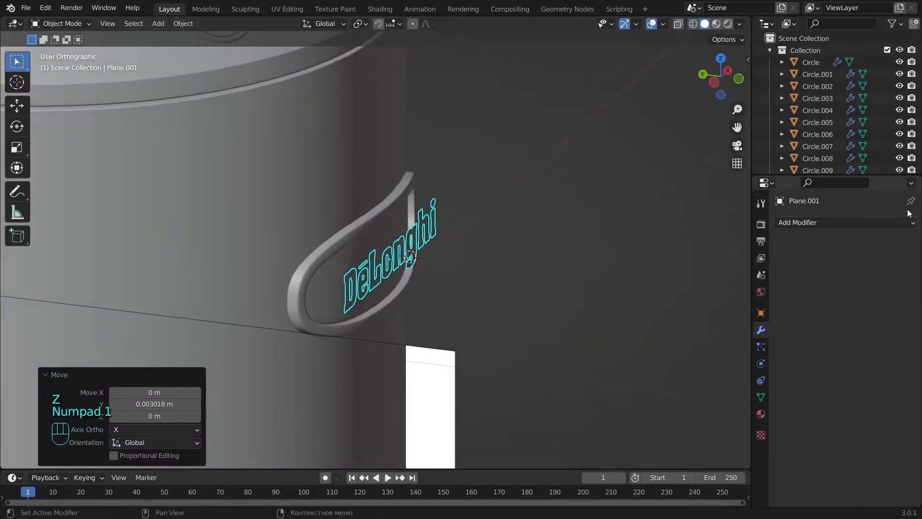
Add a Shrinkwrap modifier to the lettering targeting badge plate Circle.012, using the Project method in the Negative direction only
left_click(843, 222)
left_click(803, 360)
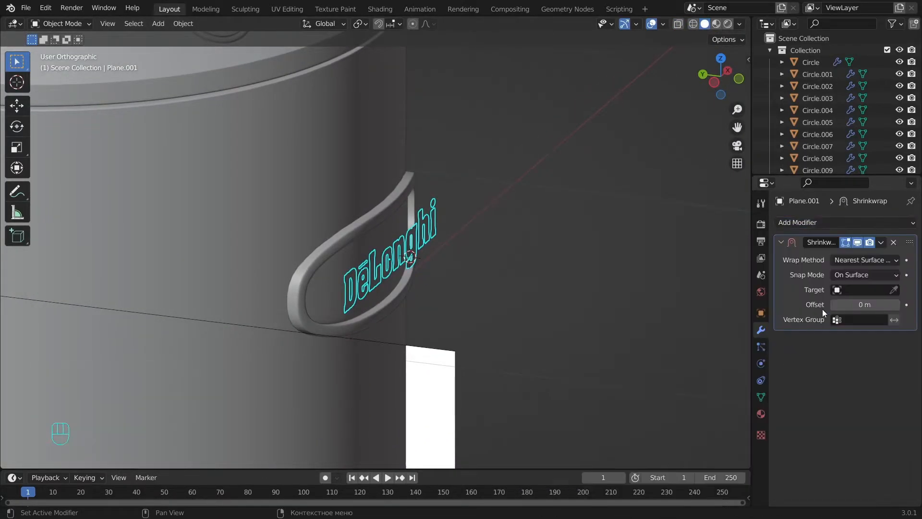
left_click(398, 219)
left_click_drag(398, 219, 609, 279, "alt")
left_click(860, 260)
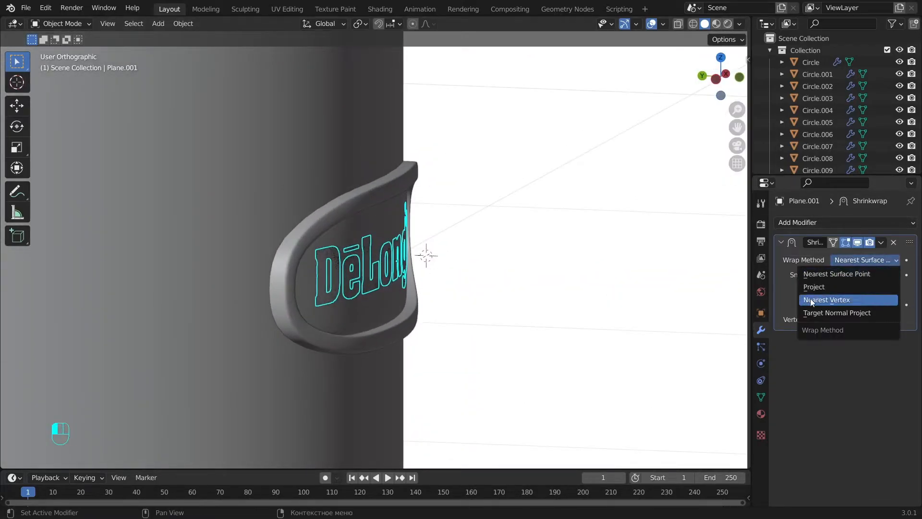
left_click(819, 300)
left_click(835, 332)
key("KP_1")
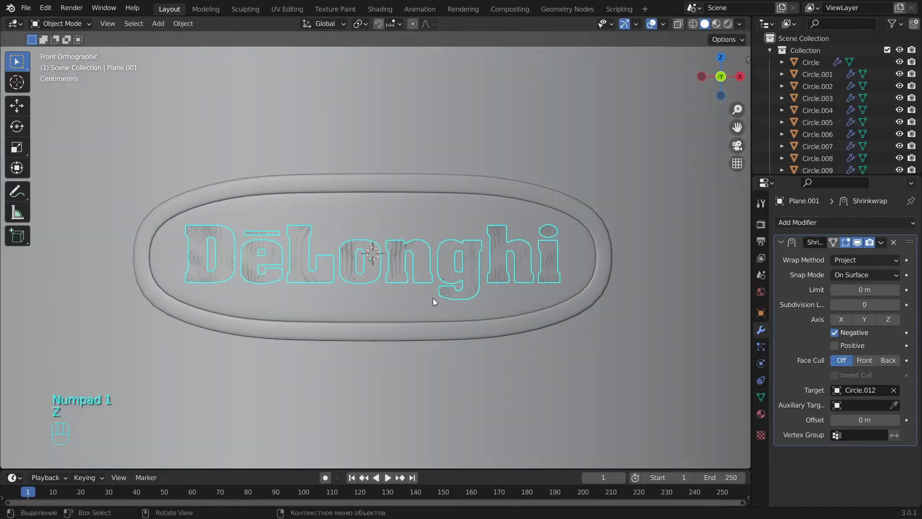
Nudge the lettering about 0.0012 m down along Z and slightly in the positive X direction on the badge
key("z")
key("z")
key("g")
key("z")
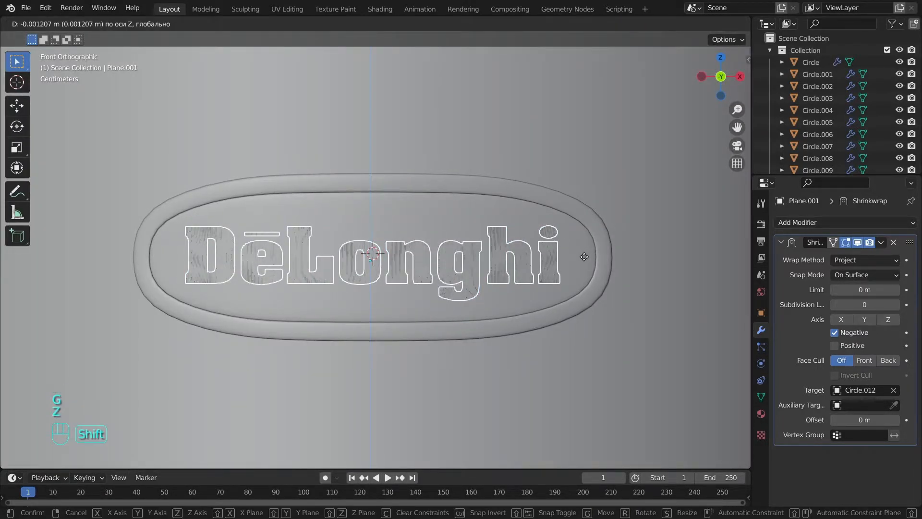
left_click(584, 257)
key("g")
key("x")
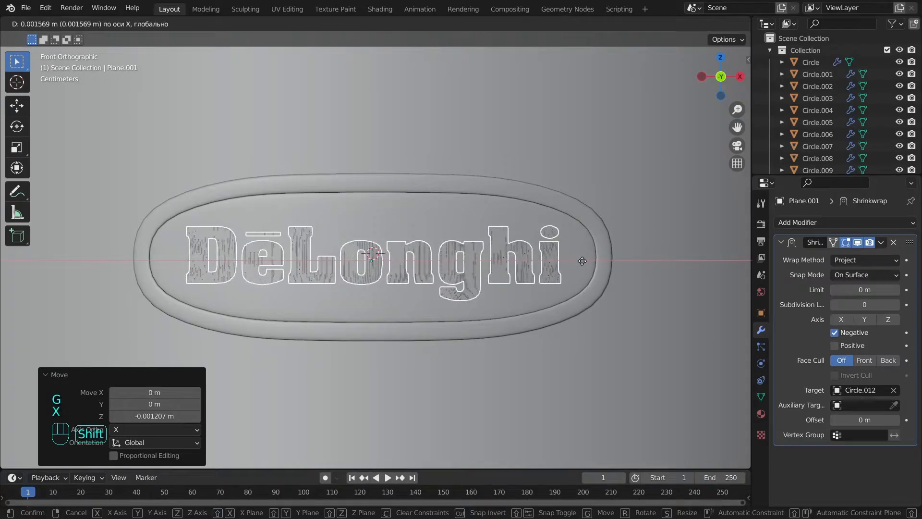
left_click(593, 261)
Apply the Shrinkwrap modifier on the DeLonghi lettering
scroll(547, 281, "down", 4)
key("alt+a")
left_click(438, 267)
middle_click_drag(462, 302, 351, 293)
left_click(881, 242)
left_click(818, 256)
scroll(510, 300, "up", 4)
Apply the lettering's location, rotation and scale
left_click(810, 222)
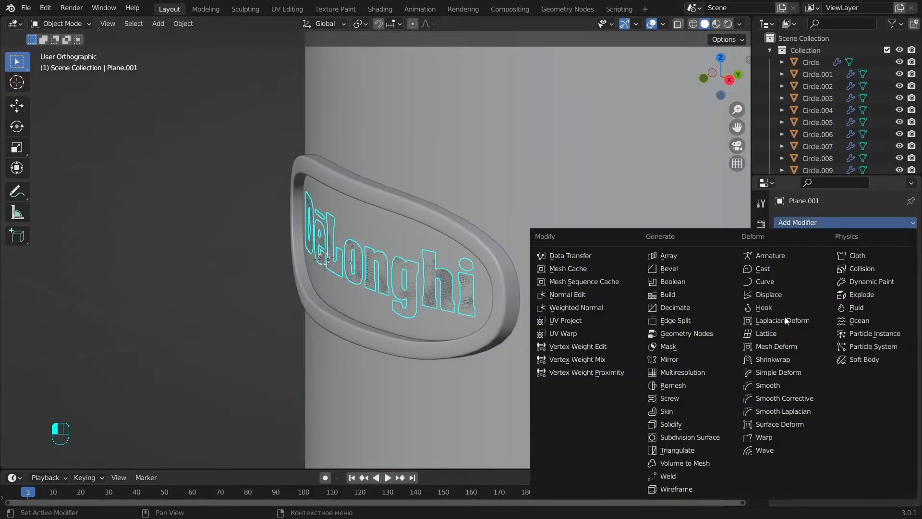
key("ctrl+a")
left_click(468, 284)
key("ctrl+a")
left_click(457, 295)
key("ctrl+a")
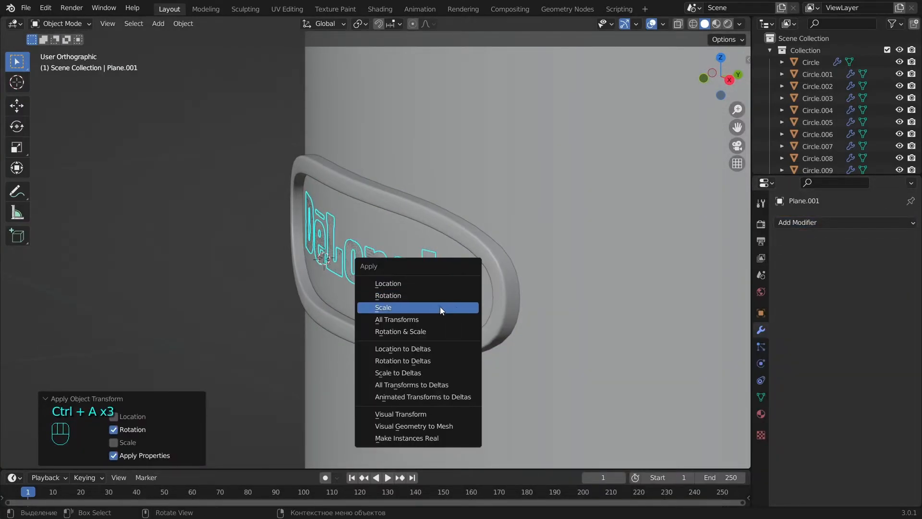
left_click(440, 306)
Add a Solidify modifier to the lettering and adjust its thickness so the letters stand out from the badge
left_click(802, 224)
left_click(671, 424)
scroll(537, 336, "up", 2)
middle_click_drag(532, 335, 512, 333, "alt")
left_click_drag(865, 290, 903, 289)
left_click_drag(331, 314, 540, 299, "alt")
Examine the thickened lettering up close from several angles and on the whole machine from the front
key("KP_3")
key("KP_7")
key("z")
key("z")
mouse_move(431, 255)
middle_mouse_down("alt")
mouse_move(465, 220)
mouse_move(484, 264)
mouse_move(516, 281)
middle_mouse_up("alt")
scroll(483, 264, "up", 5)
scroll(483, 265, "down", 5)
key("a")
left_click(448, 270)
scroll(449, 270, "up", 5)
left_click(782, 242)
scroll(552, 278, "down", 7)
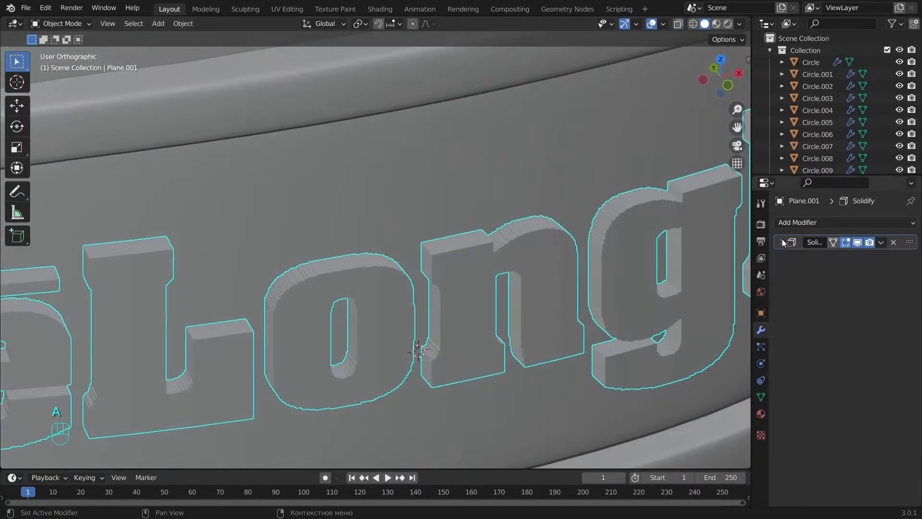
key("KP_1")
scroll(558, 267, "down", 5)
scroll(569, 205, "up", 2)
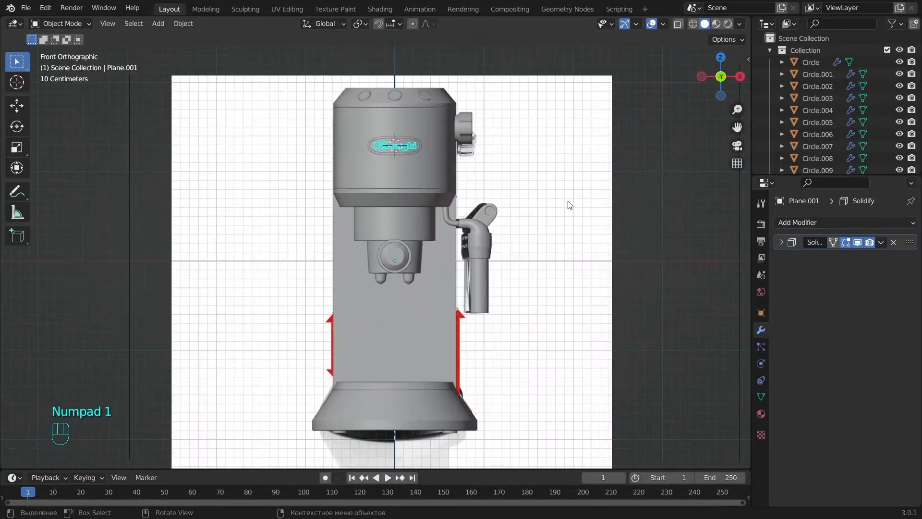
key("a")
Select the lettering again and add a Bevel modifier to it
scroll(385, 163, "up", 8)
scroll(452, 160, "up", 5)
middle_click_drag(504, 80, 460, 347, "alt+shift")
left_click(485, 336)
scroll(499, 327, "up", 3)
middle_click_drag(460, 347, 461, 310, "alt+shift")
scroll(462, 310, "up", 2)
left_click(817, 223)
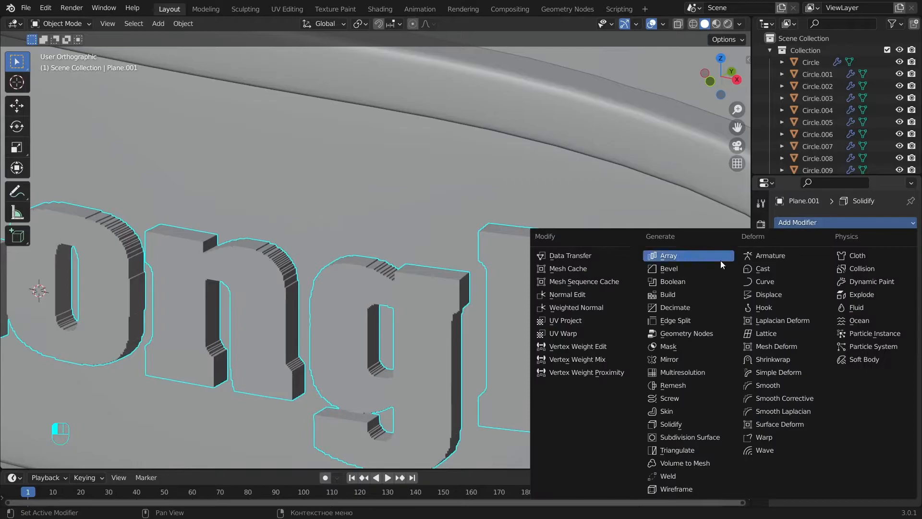
left_click(696, 268)
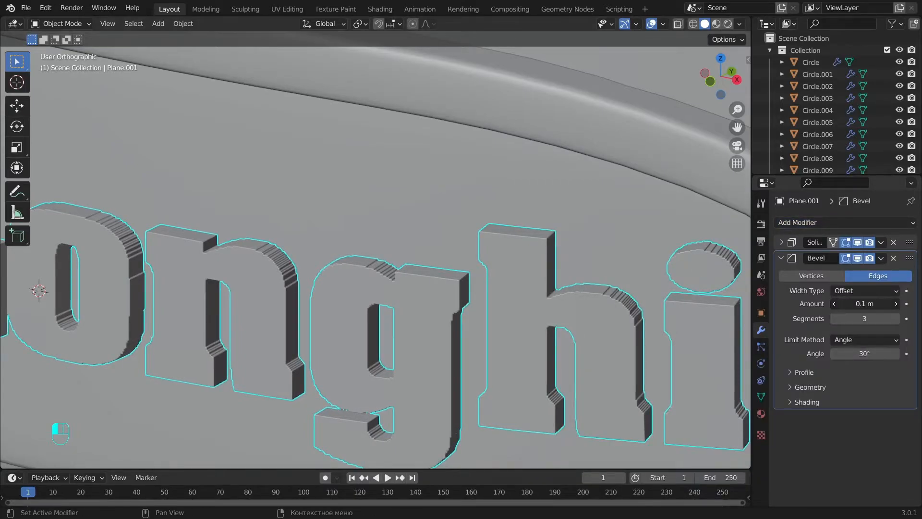
Try other bevel amounts on the lettering, restore 0.1 m and use 4 segments
left_click_drag(865, 304, 852, 303)
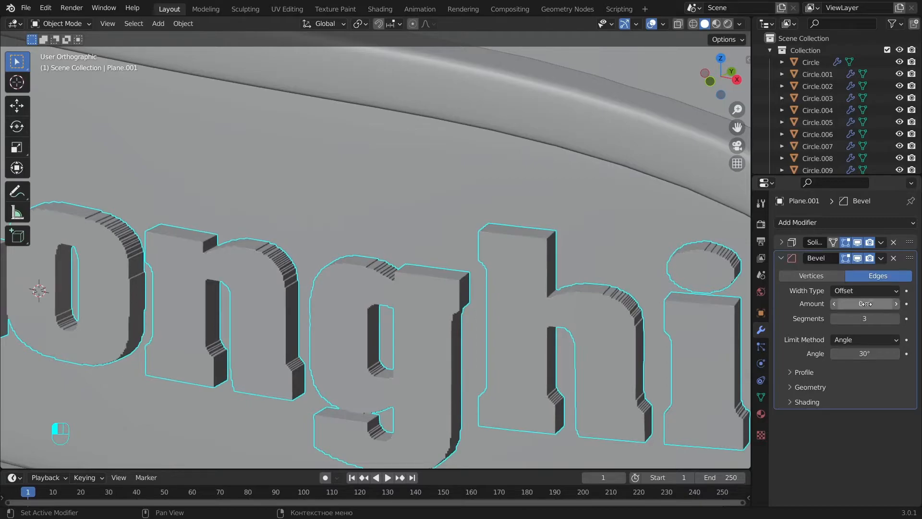
scroll(712, 275, "up", 2)
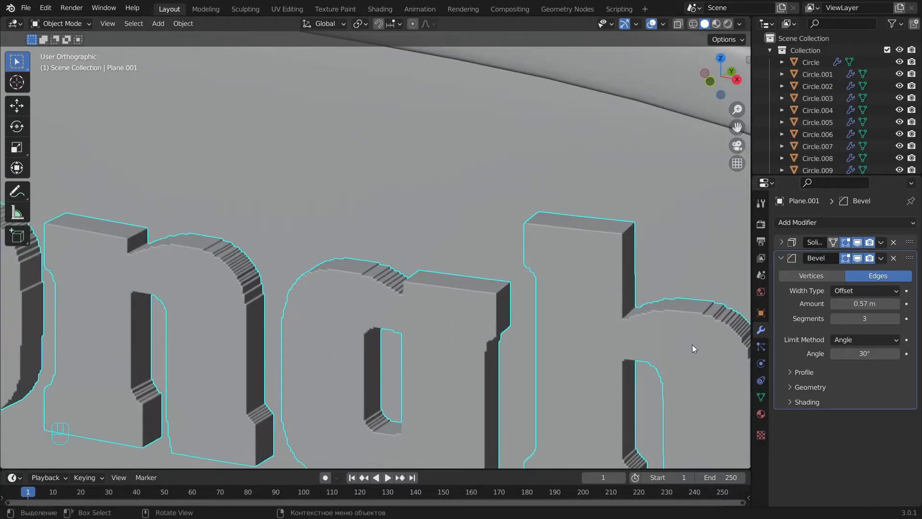
key("ctrl+z")
key("ctrl+z")
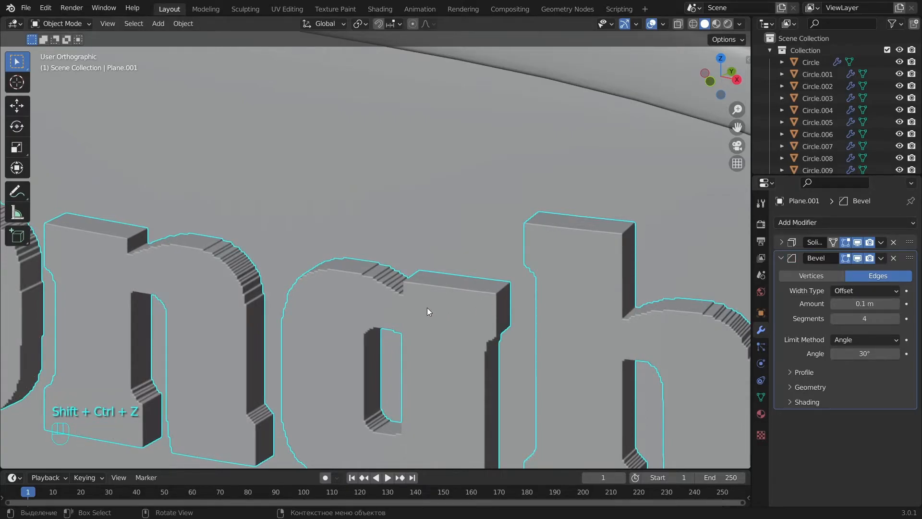
Review the beveled lettering from the front and up close
scroll(427, 308, "down", 7)
key("a")
middle_click_drag(428, 308, 432, 280)
key("KP_1")
scroll(470, 268, "down", 3)
scroll(390, 347, "up", 8)
scroll(431, 280, "up", 2)
Add a Smooth modifier to the lettering after the Bevel and set its Repeat to 5
left_click(489, 315)
scroll(489, 315, "down", 5)
left_click(781, 258)
left_click(801, 223)
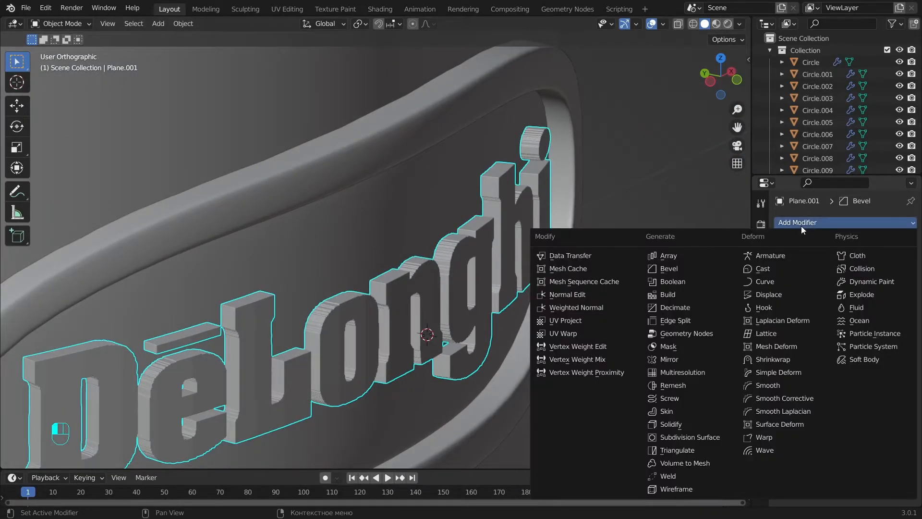
left_click(788, 384)
scroll(523, 311, "up", 4)
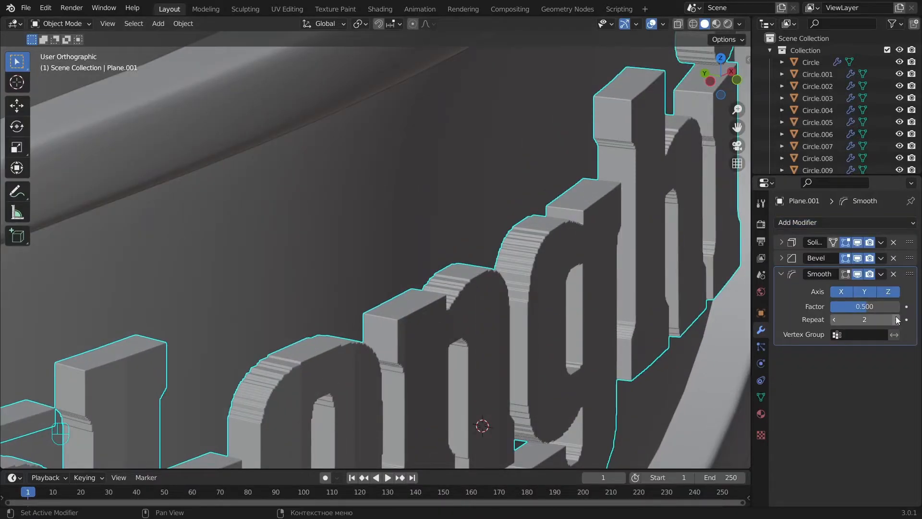
left_click(897, 320)
scroll(568, 242, "up", 5)
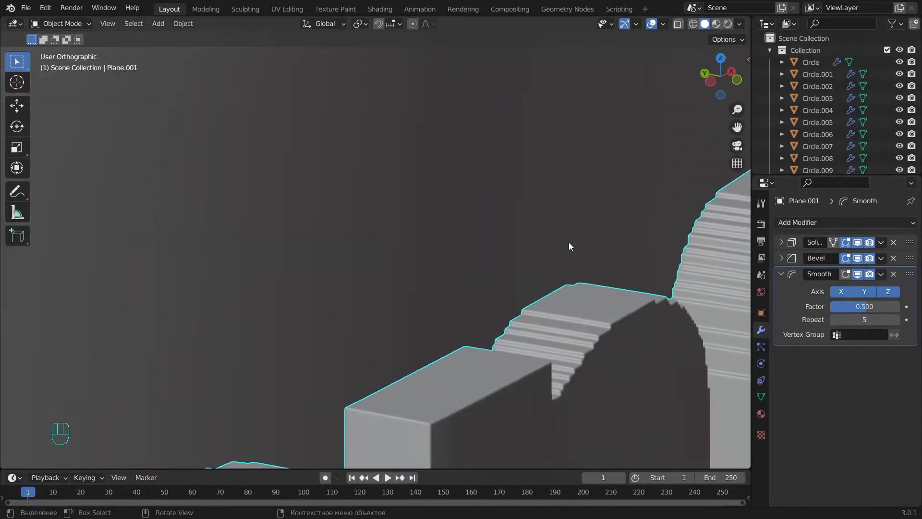
Apply smooth shading to the lettering
scroll(569, 242, "down", 12)
middle_click_drag(569, 241, 473, 277)
right_click(450, 236)
left_click(449, 236)
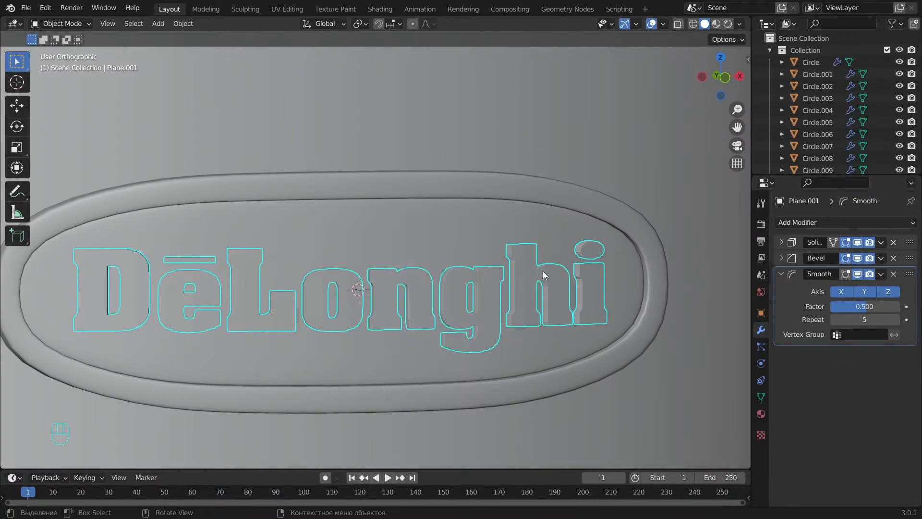
Inspect the smoothed lettering on the badge and compare it with the whole machine in front view
scroll(534, 298, "up", 3)
scroll(529, 322, "down", 5)
key("a")
key("a")
key("KP_1")
scroll(519, 344, "up", 2)
middle_click_drag(423, 182, 525, 251, "alt+shift")
key("KP_1")
scroll(532, 358, "down", 8)
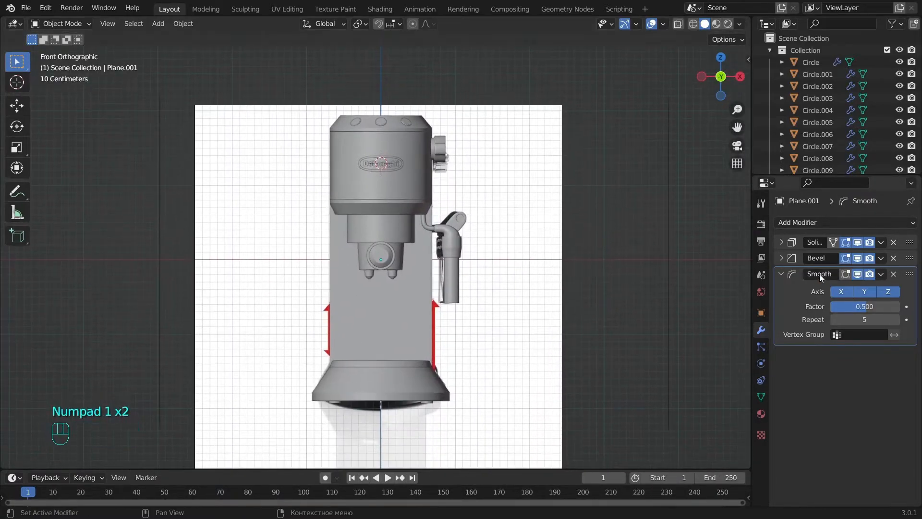
Collapse the Smooth modifier's settings and reset the 3D cursor to the world origin
left_click(781, 273)
scroll(456, 246, "down", 1)
key("shift+c")
key("KP_1")
scroll(541, 246, "up", 1)
Hide the reference images standing around the coffee machine
middle_click_drag(573, 273, 550, 280)
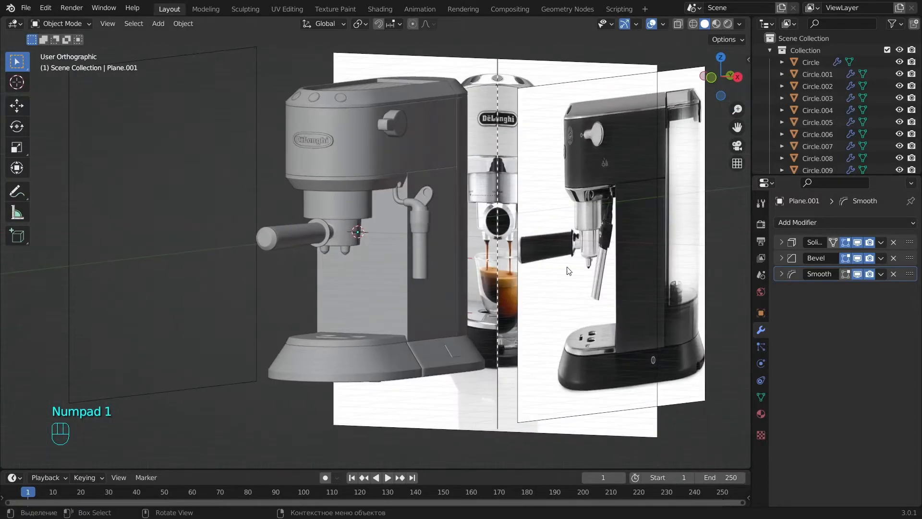
left_click(670, 232)
middle_click_drag(670, 233, 663, 246)
key("h")
left_click(624, 177)
key("h")
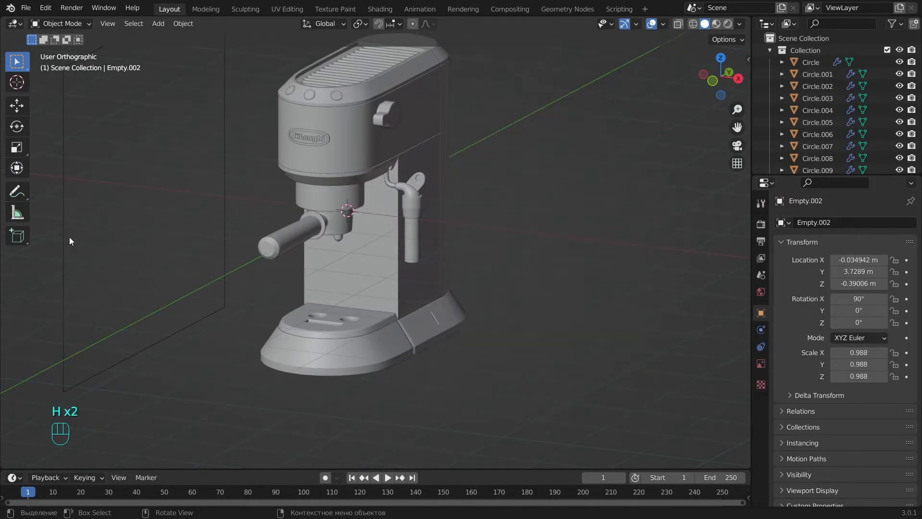
Select the round foot under the machine's base and snap the 3D cursor to it
key("KP_7")
middle_click_drag(408, 423, 373, 273, "alt")
middle_click_drag(380, 307, 322, 143, "alt+shift")
scroll(323, 143, "up", 2)
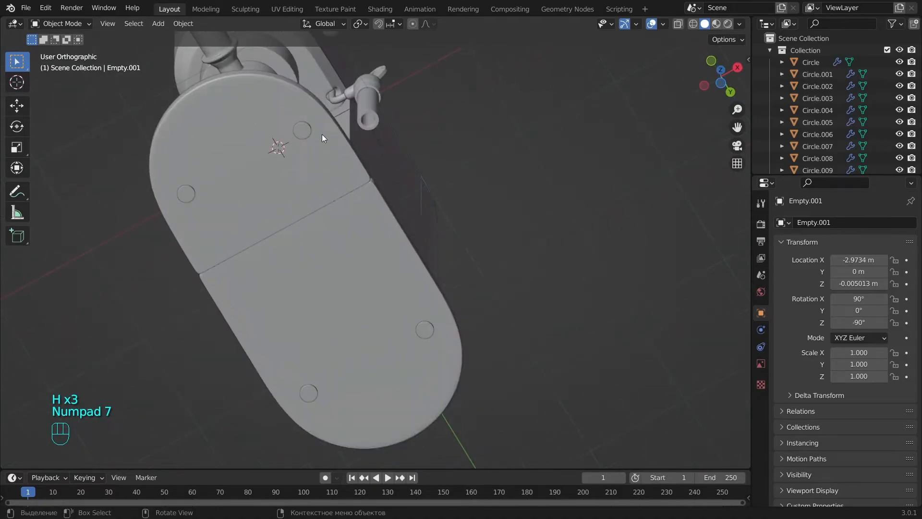
left_click(304, 128)
scroll(304, 127, "up", 1)
key("shift+s")
left_click(510, 227)
Snap the 3D cursor to the foot's underside in Edit Mode, then return to Object Mode
middle_click_drag(430, 198, 346, 235, "alt")
middle_click_drag(269, 182, 333, 279, "alt+shift")
scroll(333, 279, "up", 7)
key("Tab")
key("shift+s")
left_click(239, 293)
key("a")
key("Tab")
Add a mesh circle with 10 vertices and a 1 m radius at the 3D cursor
scroll(414, 252, "down", 6)
key("a")
key("KP_7")
key("shift+a")
mouse_move(466, 212)
left_click(525, 222)
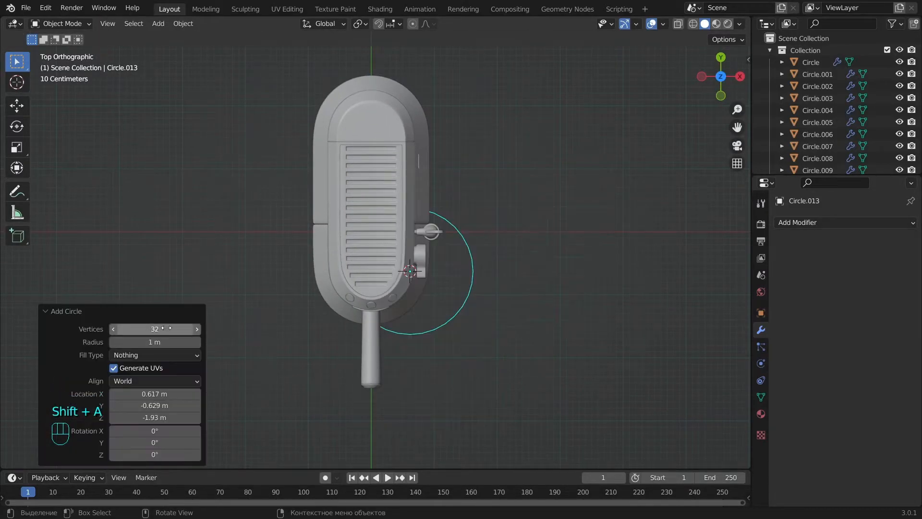
Move the circle about -0.62 m in X and 0.99 m in Y under the machine, then scale it up about 3.28 times
key("z")
key("g")
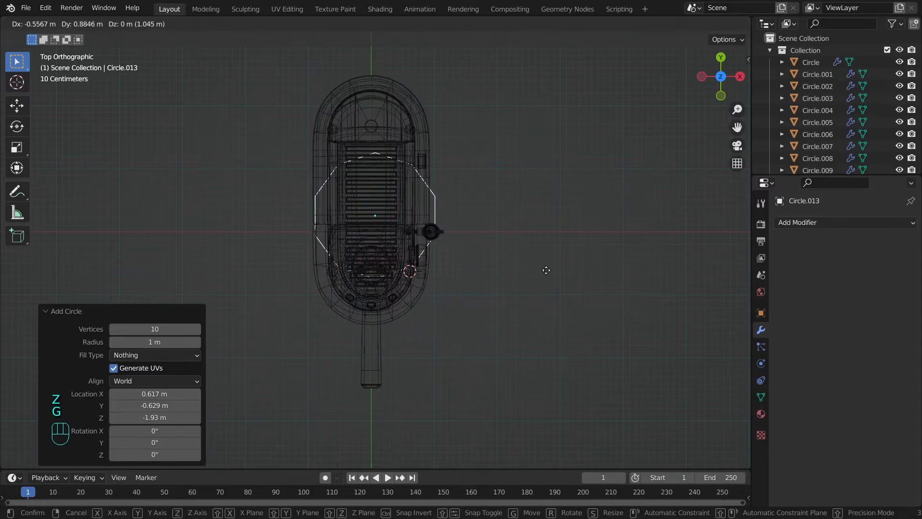
left_click(549, 235)
key("z")
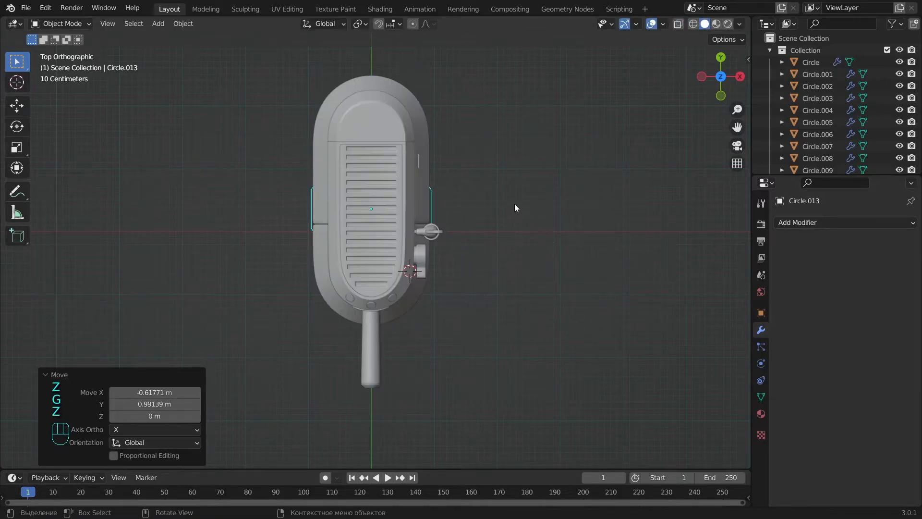
key("s")
left_click(76, 190)
middle_click_drag(574, 311, 493, 278)
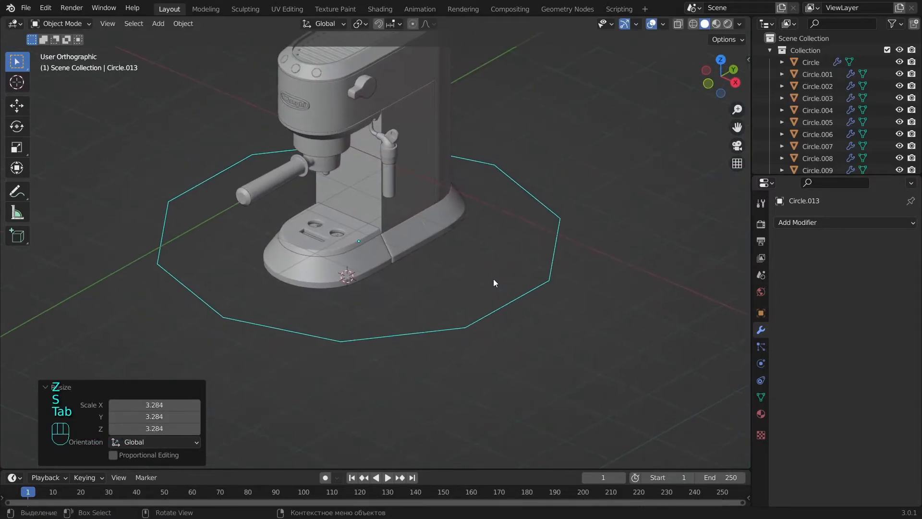
Extrude the circle's edge inward into a narrow outer rim, then extrude inward again at a scale of about 0.607
key("Tab")
key("s")
left_click(586, 177)
key("e")
key("s")
left_click(499, 217)
Merge the inner ring of vertices at its center to close the disc and return to Object Mode
key("space")
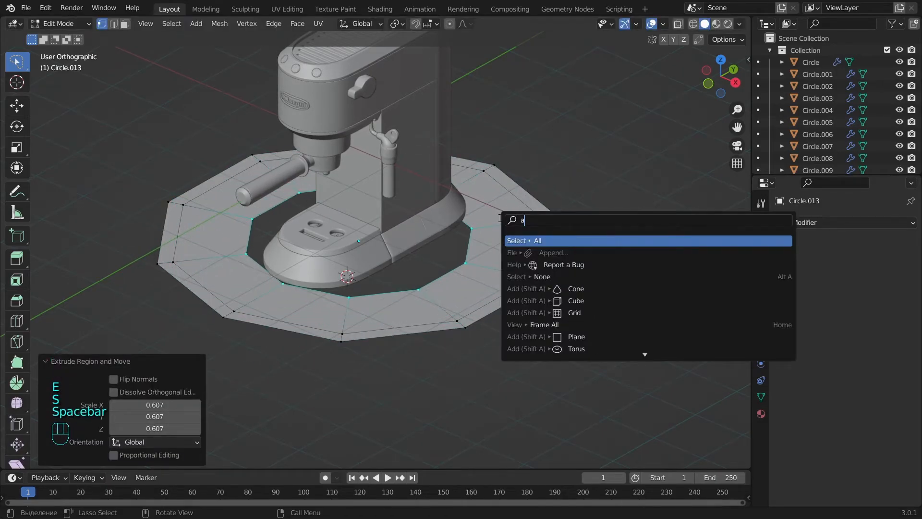
type("at c")
key("Return")
key("a")
key("Tab")
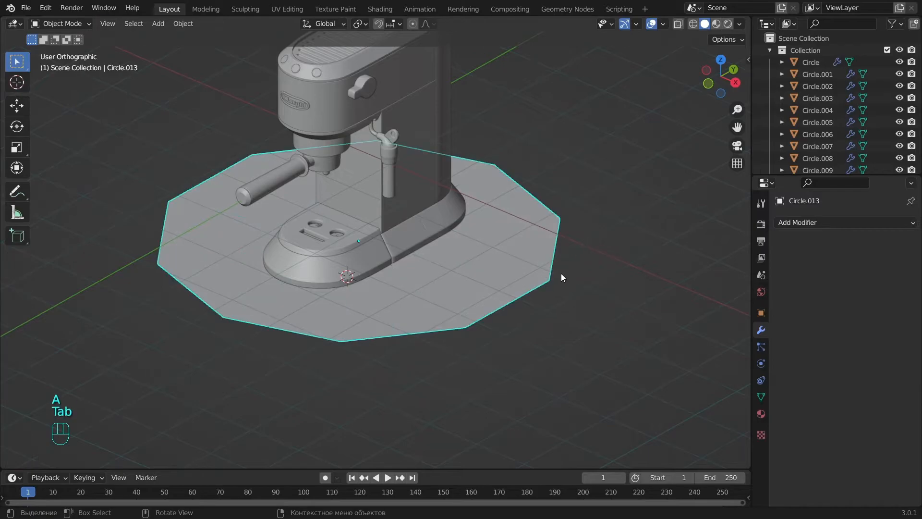
Add a Subdivision Surface modifier to the disc with viewport and render levels of 3, and shade it smooth
left_click(778, 221)
left_click(692, 438)
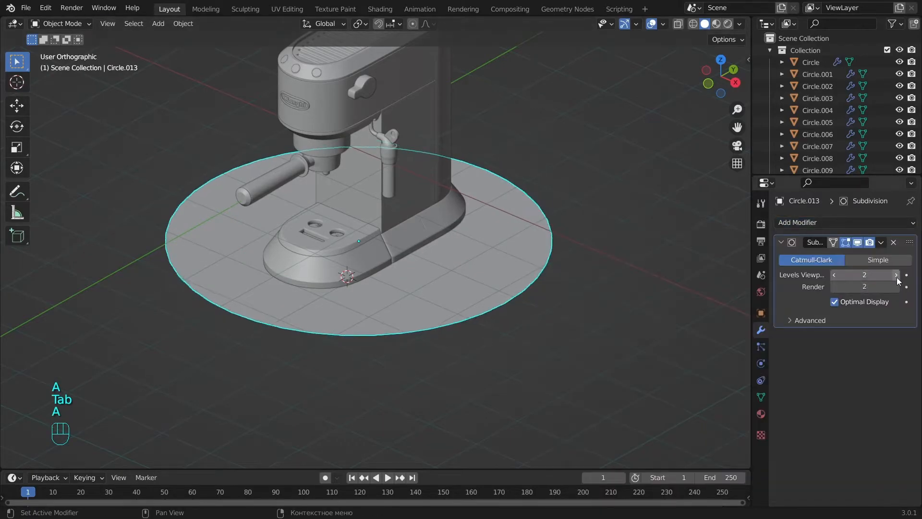
right_click(521, 220)
left_click(521, 221)
left_click_drag(478, 277, 475, 264, "alt")
Extrude the whole disc about 0.2 m downward along Z to give the stand thickness
key("KP_1")
scroll(452, 258, "up", 9)
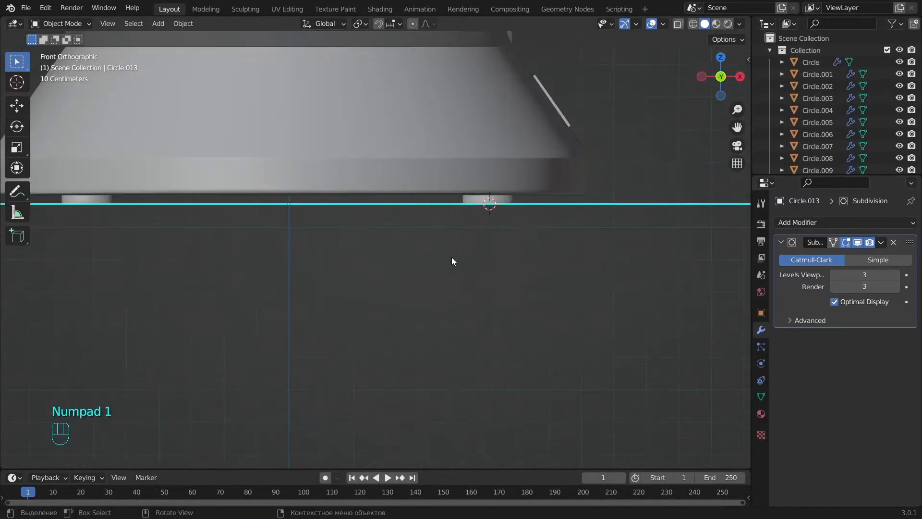
scroll(480, 264, "down", 12)
key("Tab")
key("a")
middle_click_drag(538, 270, 487, 310)
scroll(487, 311, "up", 4)
scroll(487, 311, "up", 1)
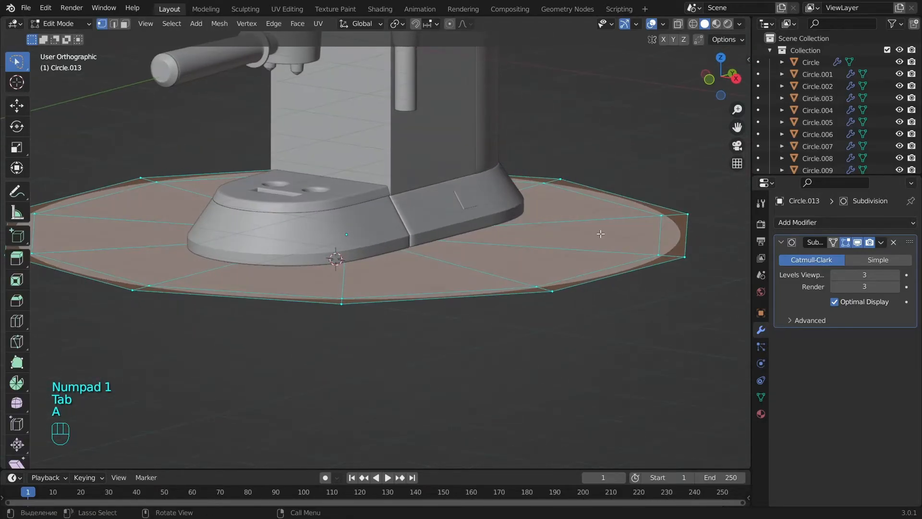
key("e")
key("z")
key("z")
left_click(601, 255)
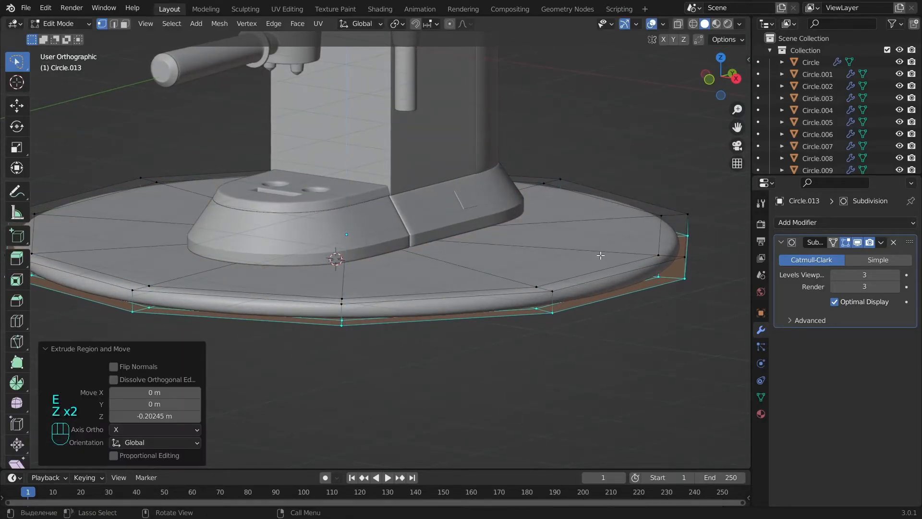
Add a loop cut around the disc's side and slide it close to the bottom edge
scroll(518, 305, "up", 2)
middle_click_drag(518, 304, 546, 310, "shift")
key("ctrl+r")
left_click(601, 308)
left_click(605, 318)
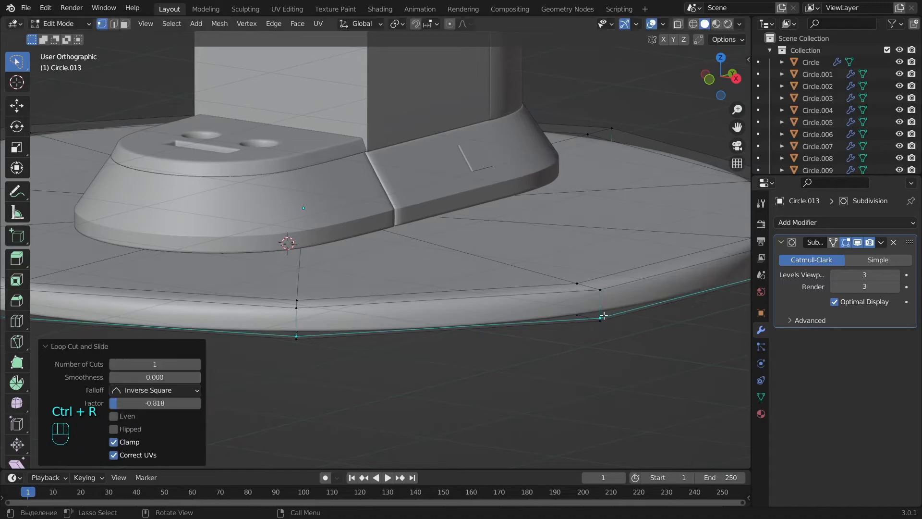
Add another loop cut around the disc's side, slide it close to the top edge, and return to Object Mode
key("ctrl+r")
left_click(601, 311)
left_click(603, 299)
key("a")
key("Tab")
key("a")
Reset the 3D cursor to the world origin, add a camera there, and raise it about 6.85 m along Z
scroll(604, 299, "down", 7)
middle_click_drag(502, 301, 420, 283, "alt")
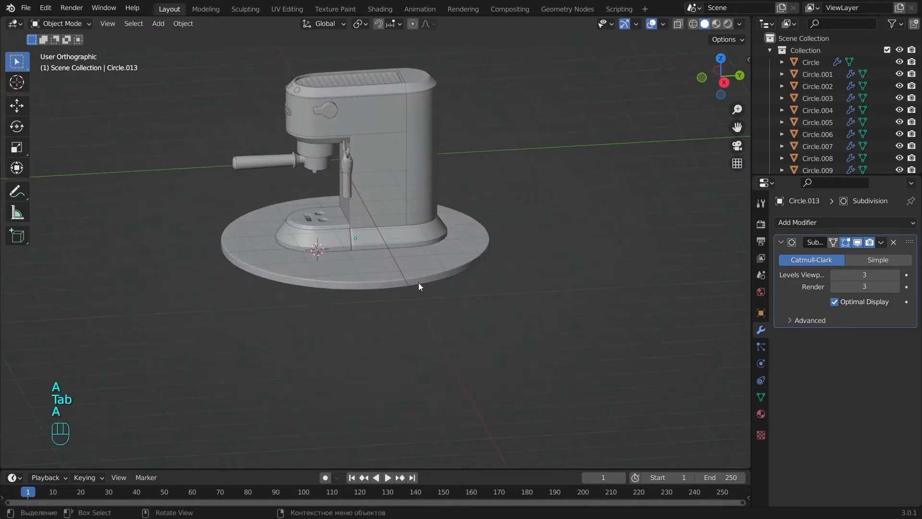
key("KP_7")
key("shift+c")
key("shift+a")
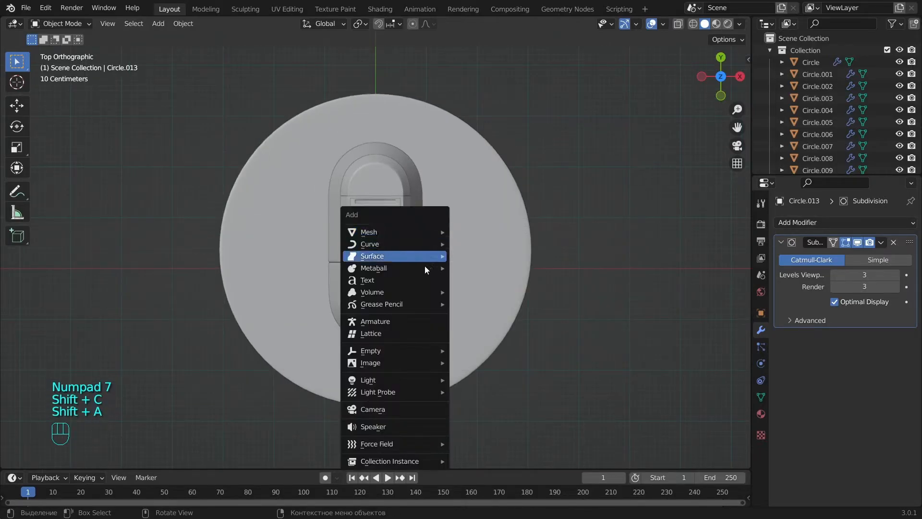
left_click(396, 408)
middle_click_drag(396, 408, 509, 280, "alt")
key("g")
key("z")
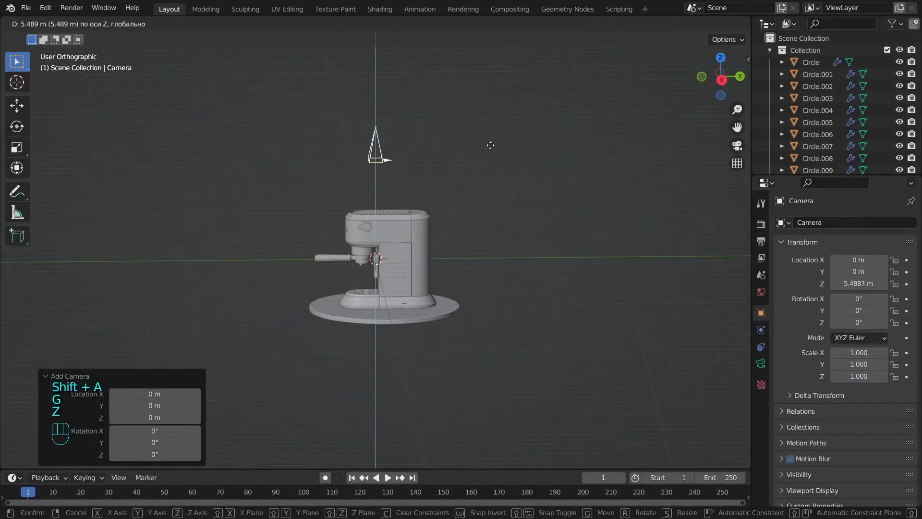
left_click(485, 116)
Move the camera about 6.74 m along X and -3.51 m along Y, and look through it
key("KP_7")
left_click(566, 217)
middle_click_drag(668, 281, 485, 199)
key("KP_0")
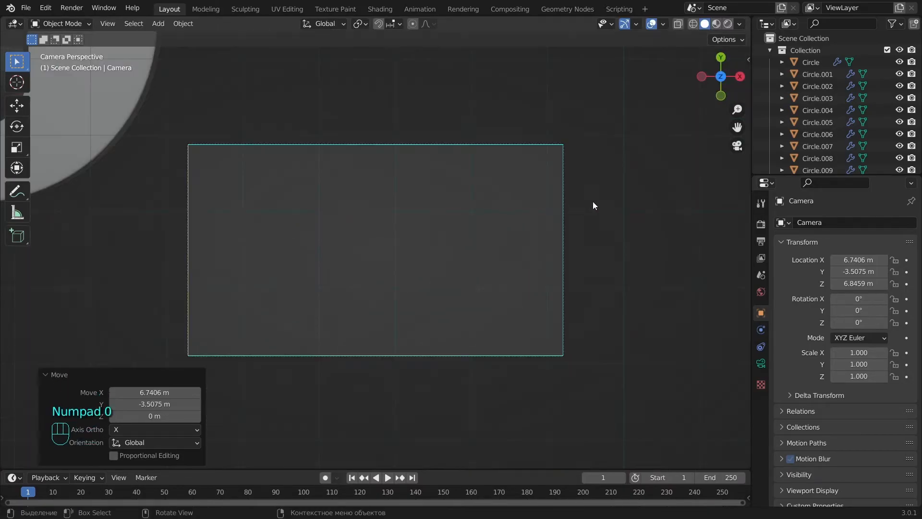
Lock the camera to the view and aim it so it looks at the coffee machine from the front at an angle
key("n")
left_click(627, 55)
left_click(626, 55)
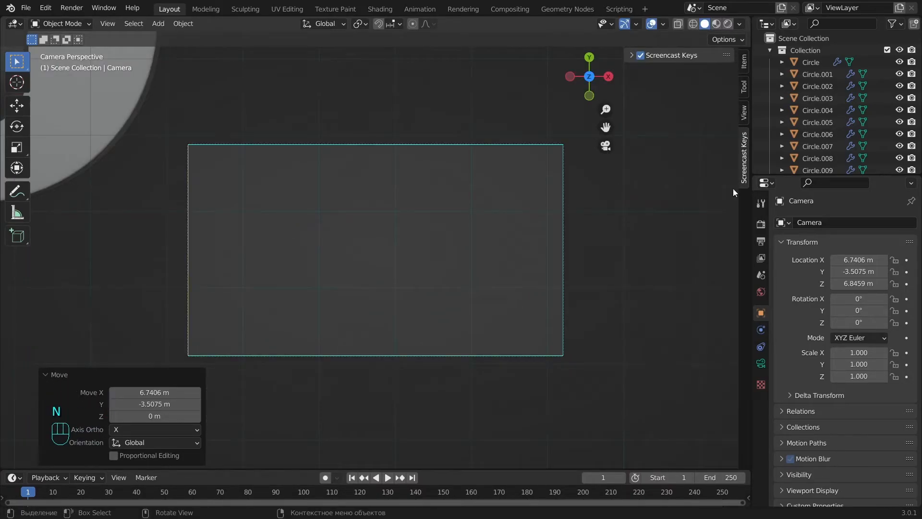
left_click(744, 112)
middle_click_drag(451, 306, 390, 256)
middle_click_drag(384, 269, 456, 171, "shift")
middle_click_drag(399, 379, 462, 323, "shift")
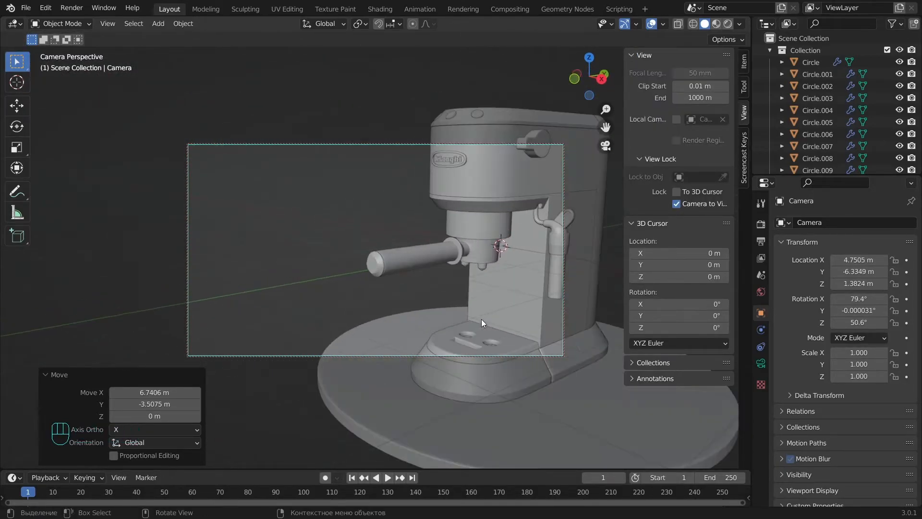
Scale the round stand to 3.698 in X and Y only, pull the camera back, and deselect everything
left_click(518, 331)
key("s")
key("shift+z")
left_click(564, 289)
mouse_move(535, 336)
left_mouse_down("alt+shift")
mouse_move(515, 340)
mouse_move(532, 342)
left_mouse_up("alt+shift")
key("a")
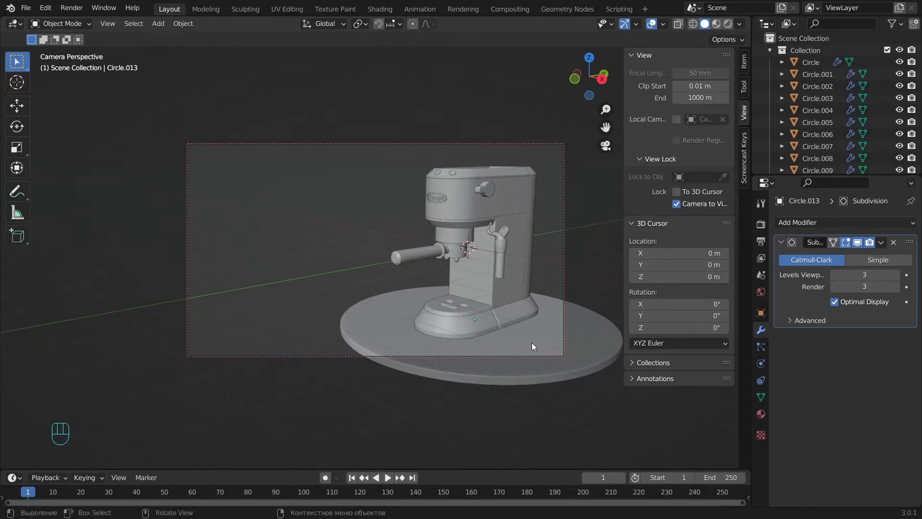
Give the world background an Environment Texture with the christmas_photo image and set its strength to 1
left_click(761, 292)
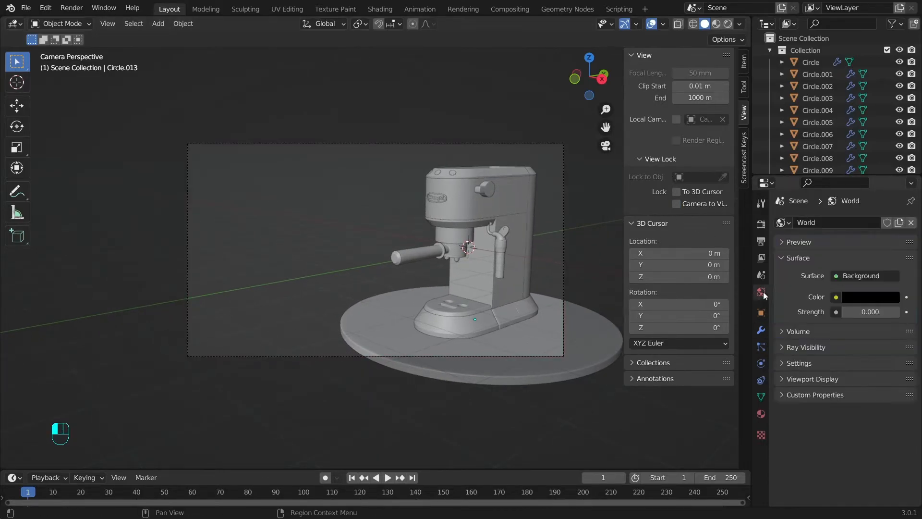
left_click(849, 275)
left_click(836, 297)
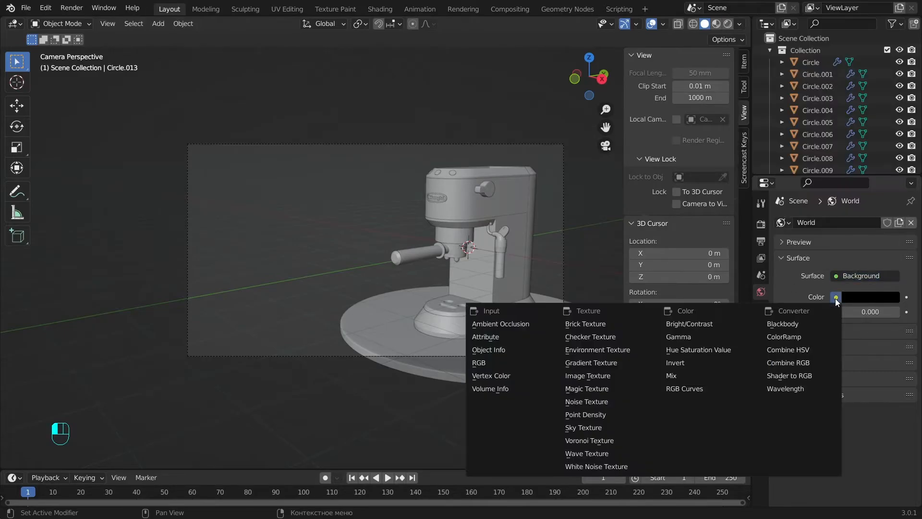
left_click(620, 351)
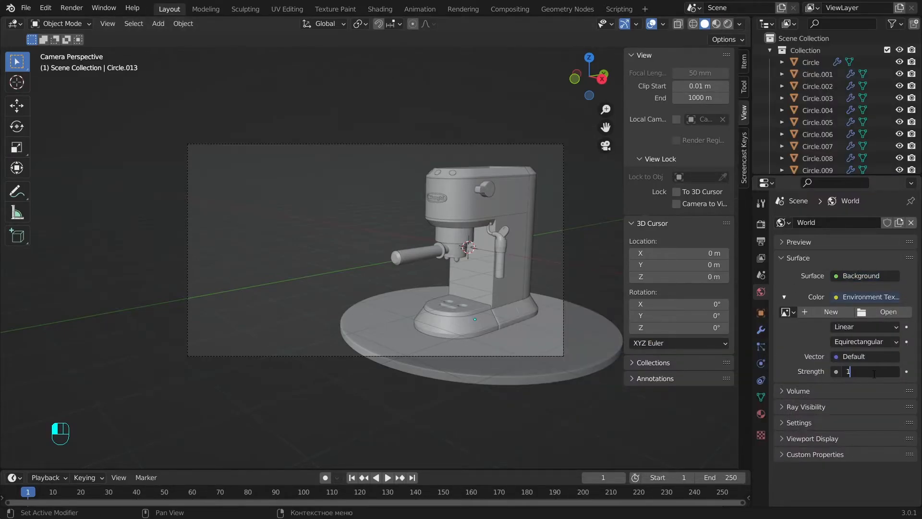
left_click(883, 316)
double_click(397, 163)
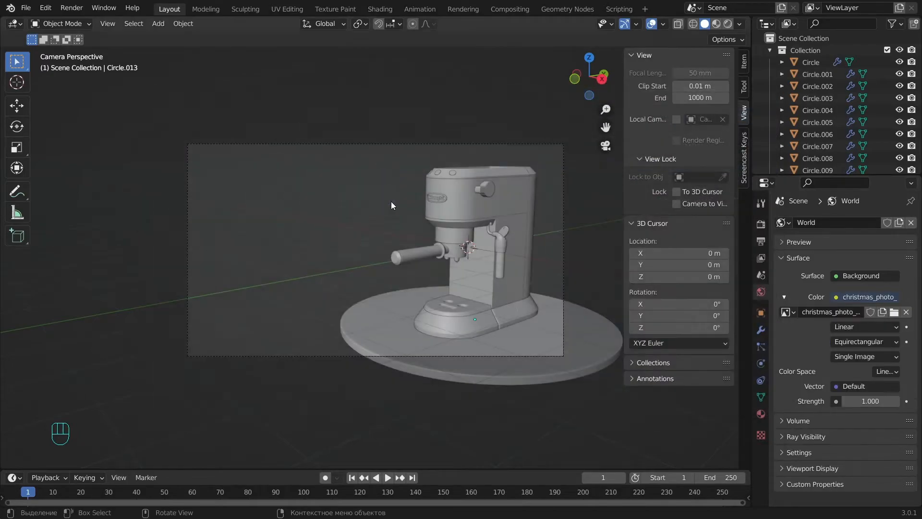
Switch to rendered shading and rotate the camera to 82.6° on X and 146° on Z, facing the fireplace
left_click(728, 24)
left_click(724, 24)
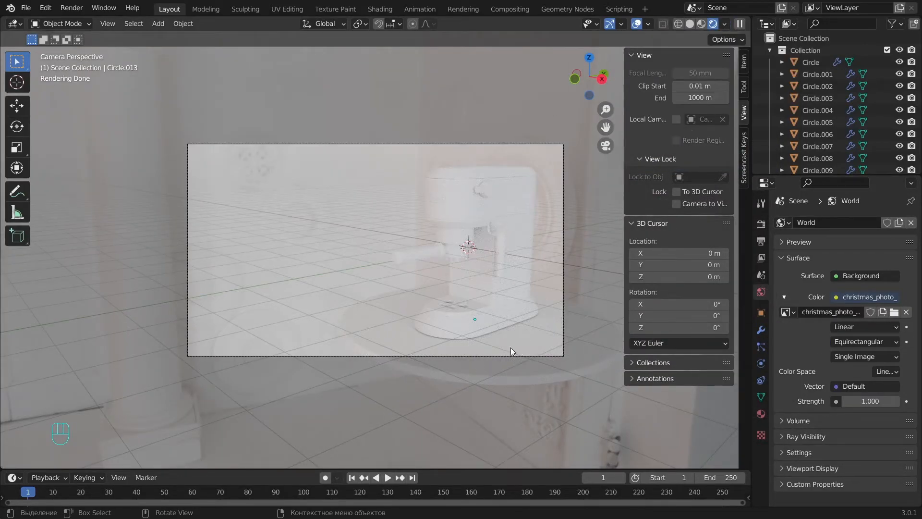
left_click(743, 61)
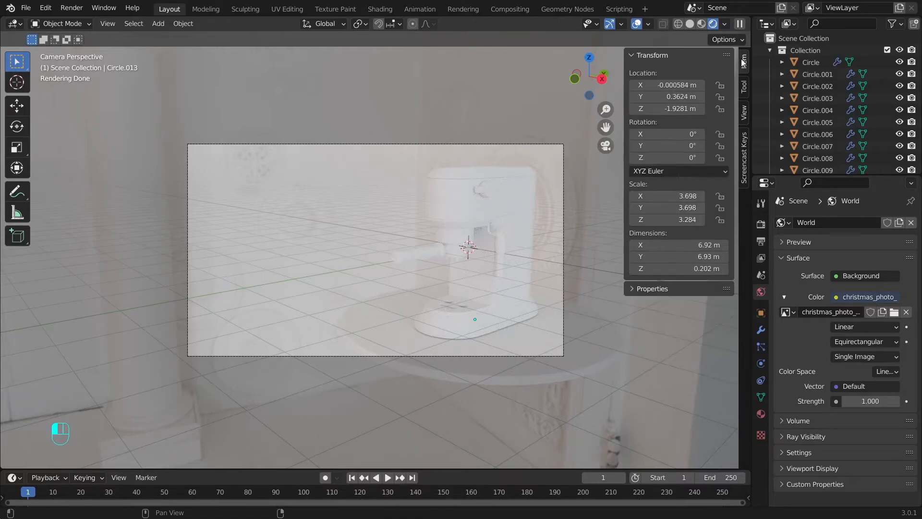
left_click(563, 192)
left_click_drag(673, 158, 753, 157)
left_click_drag(673, 134, 682, 134)
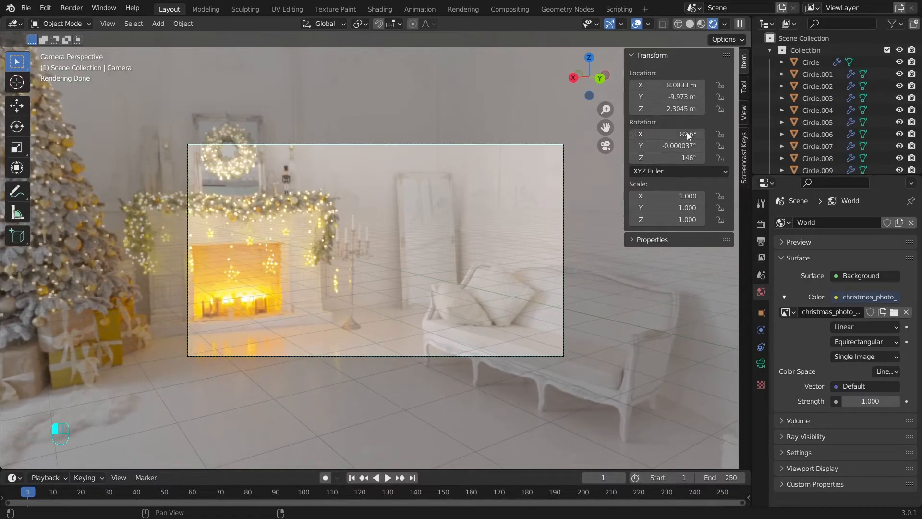
Select the whole coffee machine with its stand and move it in front of the camera, by about 1.89, -15.71 and 3.13 m
scroll(556, 284, "down", 6)
middle_click_drag(342, 289, 379, 289)
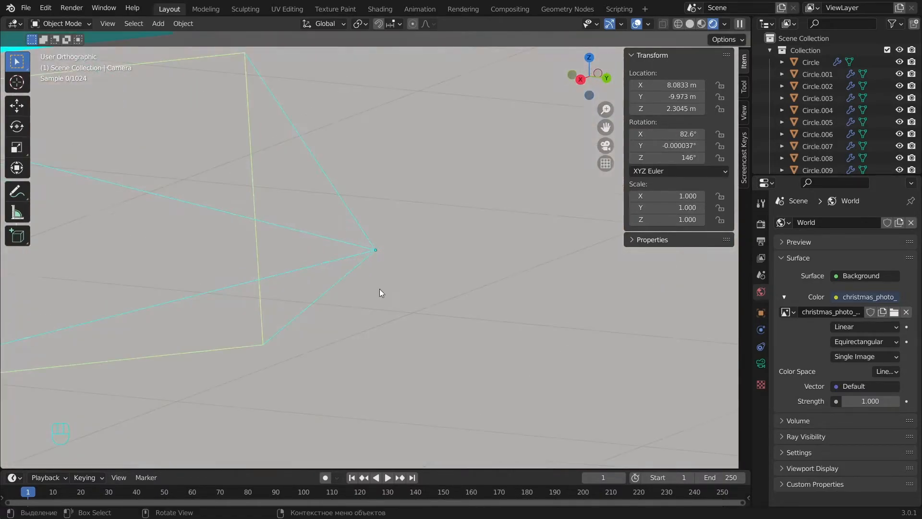
scroll(340, 251, "down", 6)
key("b")
left_click_drag(419, 181, 419, 181)
left_click_drag(527, 333, 551, 399, "alt")
left_click_drag(552, 399, 545, 351, "alt+shift")
key("g")
right_click(544, 346)
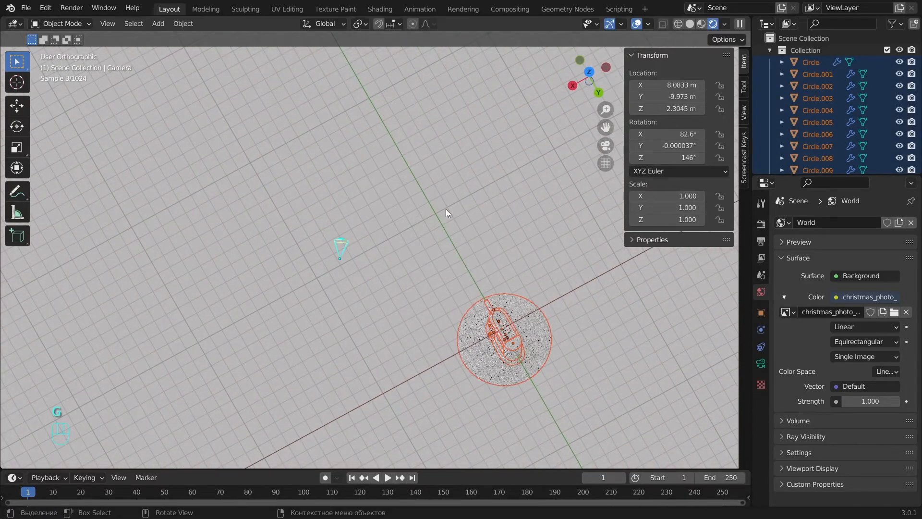
key("g")
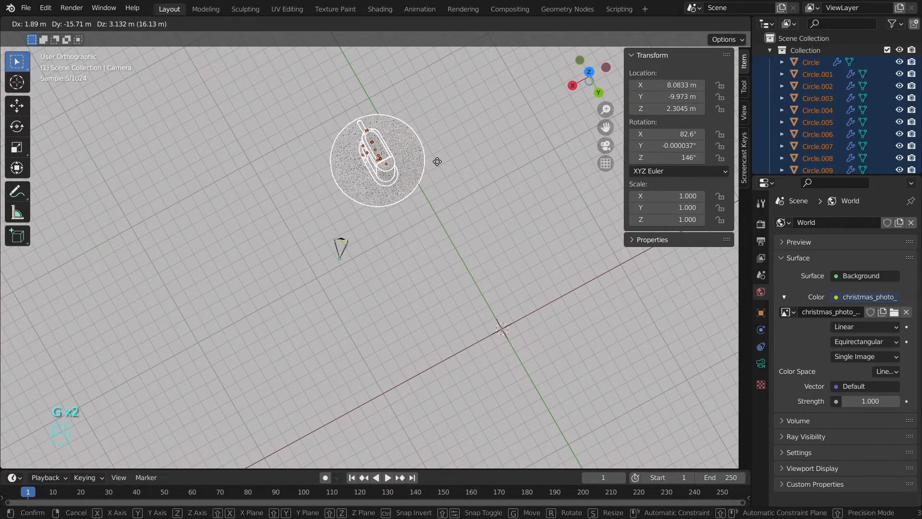
left_click(437, 161)
key("KP_0")
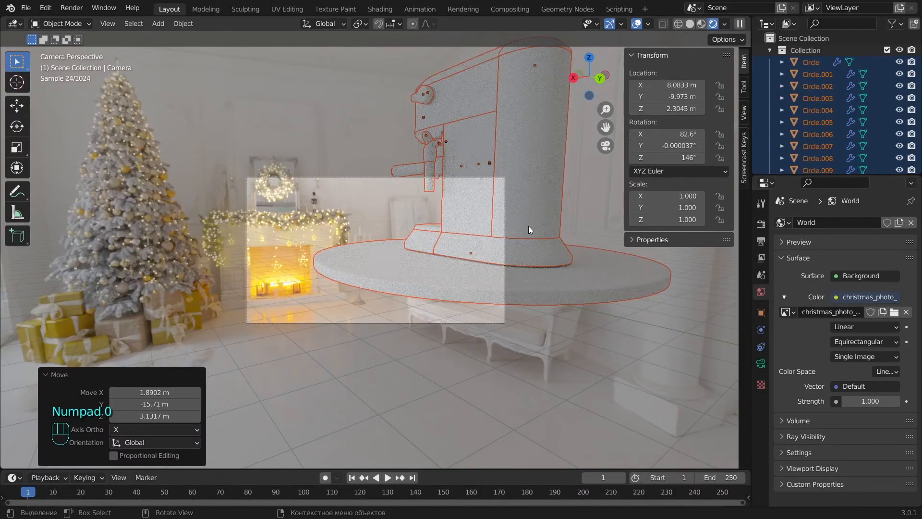
Rotate the coffee machine and stand 78.5° about the global Z axis
key("r")
key("z")
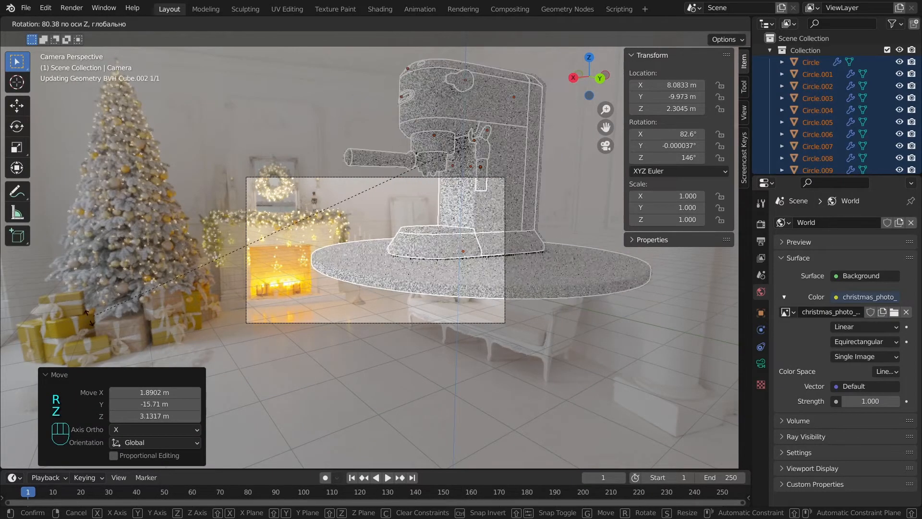
left_click(485, 262)
Shift the machine and stand along Y and X to sit inside the camera frame, and lower them about 0.55 m along Z
key("g")
key("g")
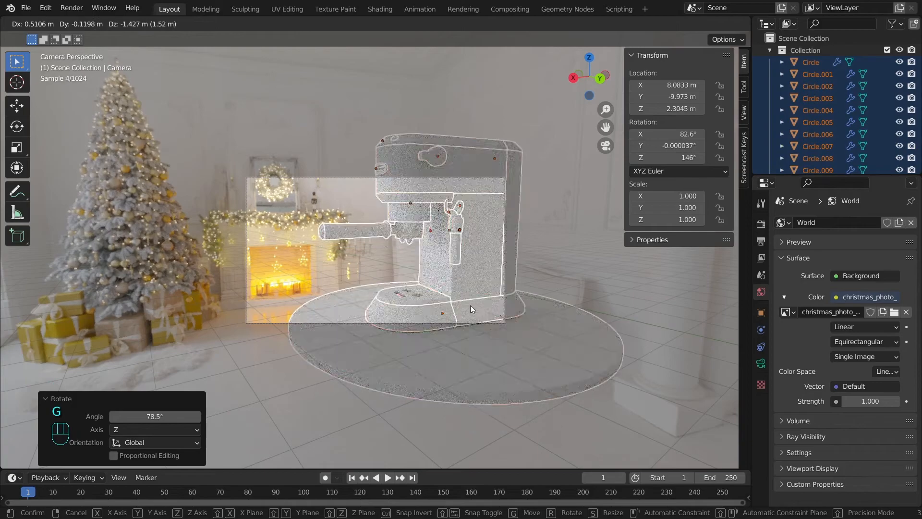
key("y")
left_click(511, 301)
key("g")
key("x")
left_click(564, 309)
key("g")
key("z")
left_click(567, 333)
Rotate the machine and stand 18.3° about Z and adjust their height slightly along Z
key("r")
key("z")
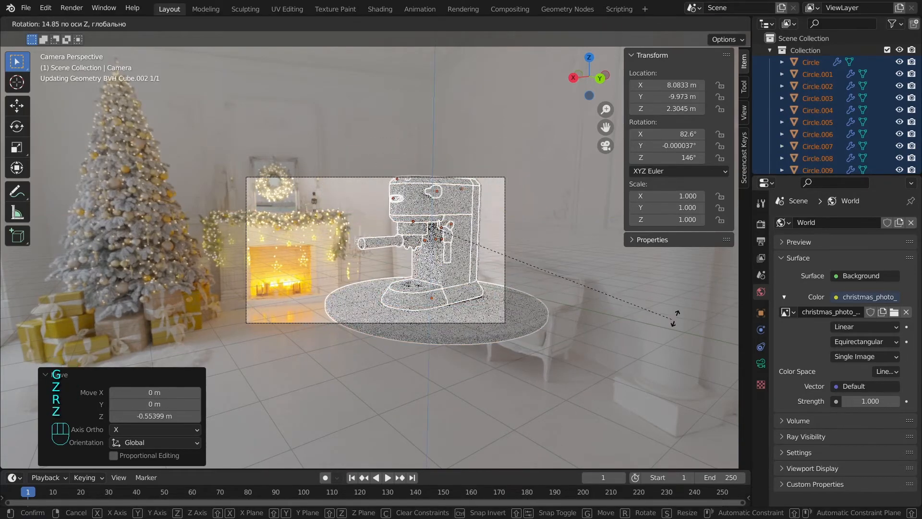
left_click(707, 307)
scroll(702, 308, "up", 1)
key("g")
key("z")
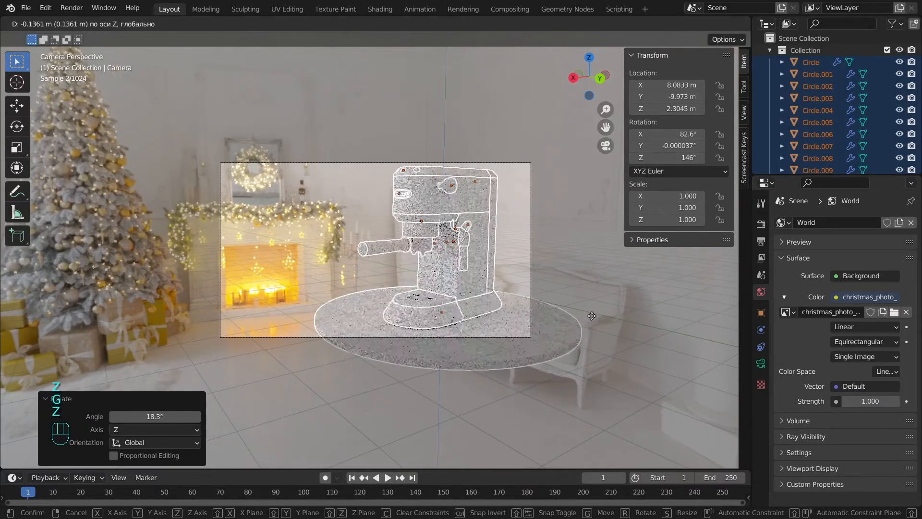
left_click(608, 314)
Move the machine and stand about -0.95 m along Y and -0.83 m along X
key("g")
key("y")
key("g")
key("x")
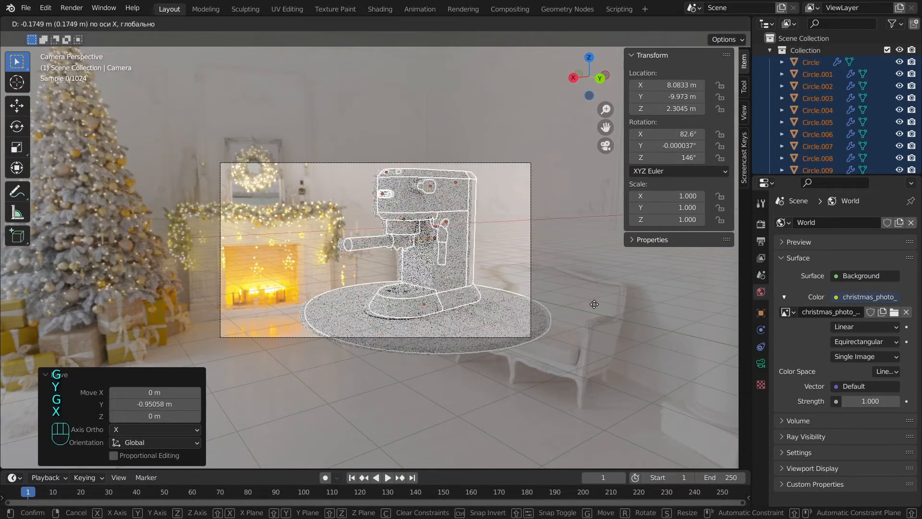
left_click(560, 299)
Move the machine and stand freely by about -0.41, 0.34 and -0.36 m, nudge them into the frame's right half, and deselect
key("g")
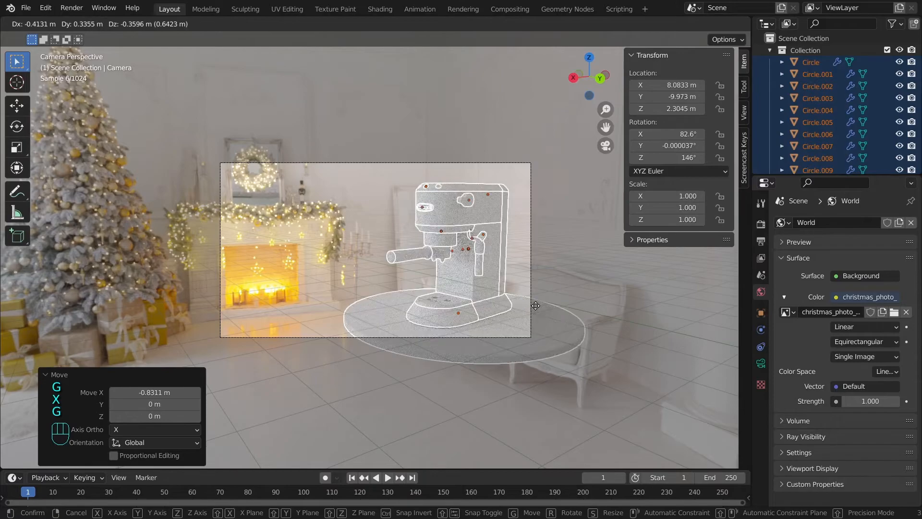
left_click(537, 309)
scroll(535, 306, "up", 2)
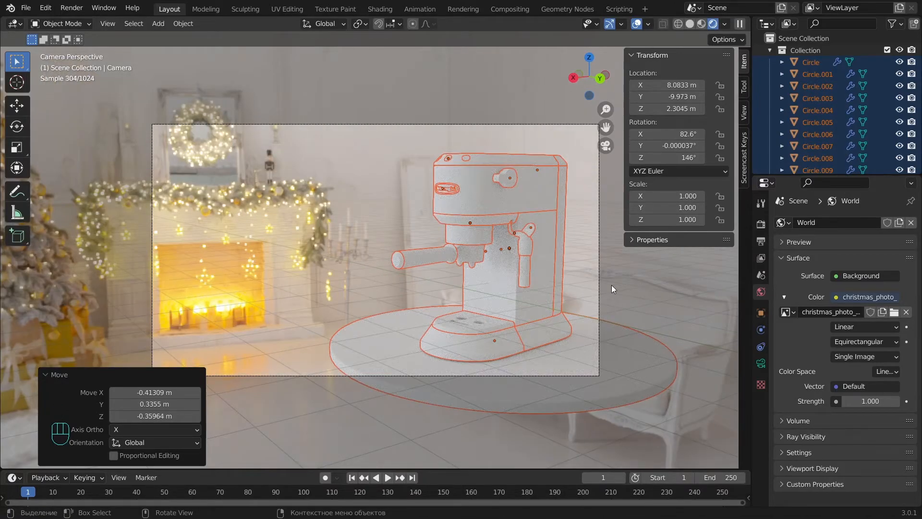
key("g")
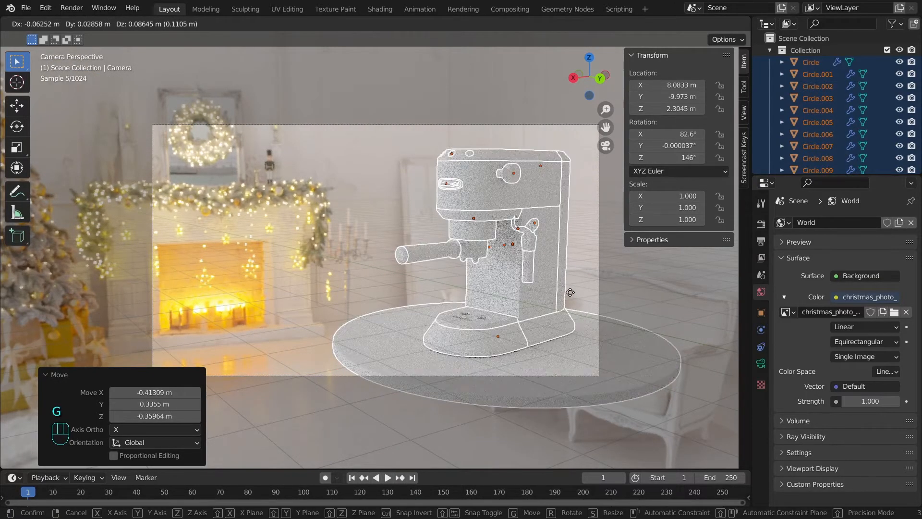
left_click(568, 292)
key("a")
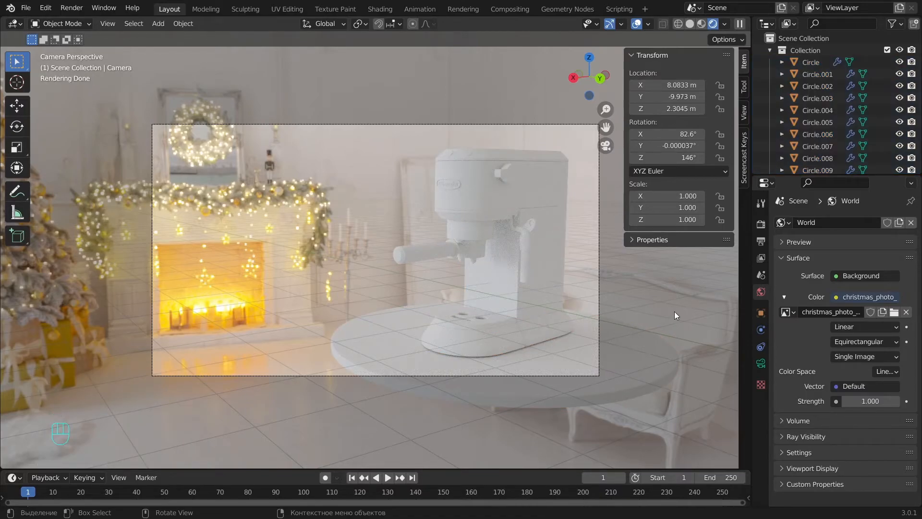
Hide the sidebar and switch the viewport to Material Preview shading in the camera view
key("n")
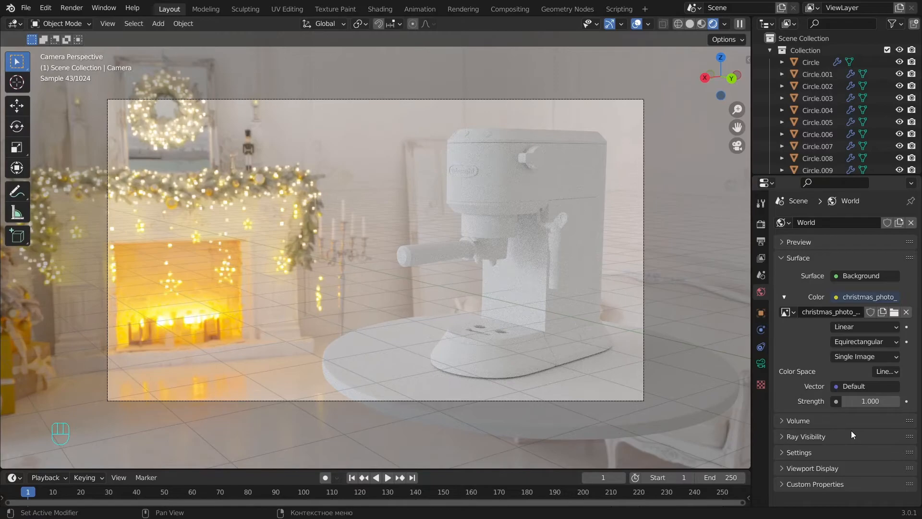
left_click(702, 24)
scroll(519, 204, "up", 1)
left_click_drag(515, 166, 444, 205, "alt+shift")
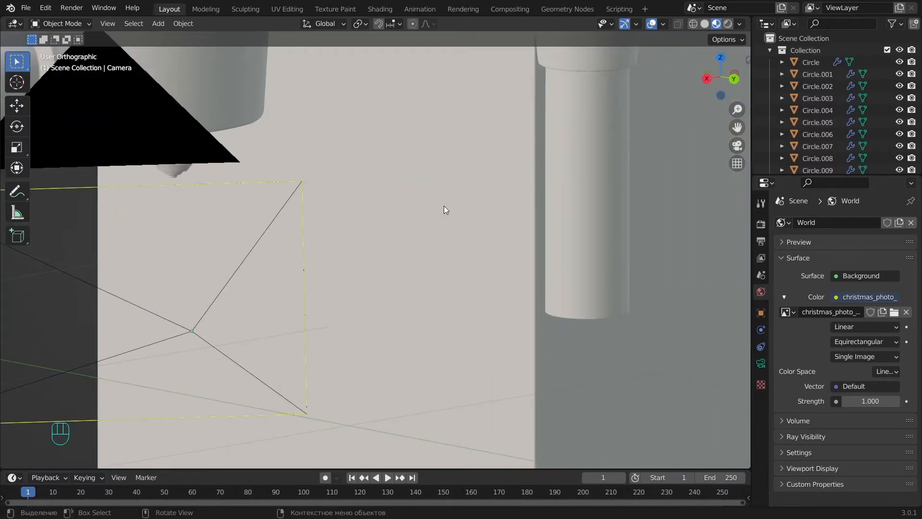
key("KP_0")
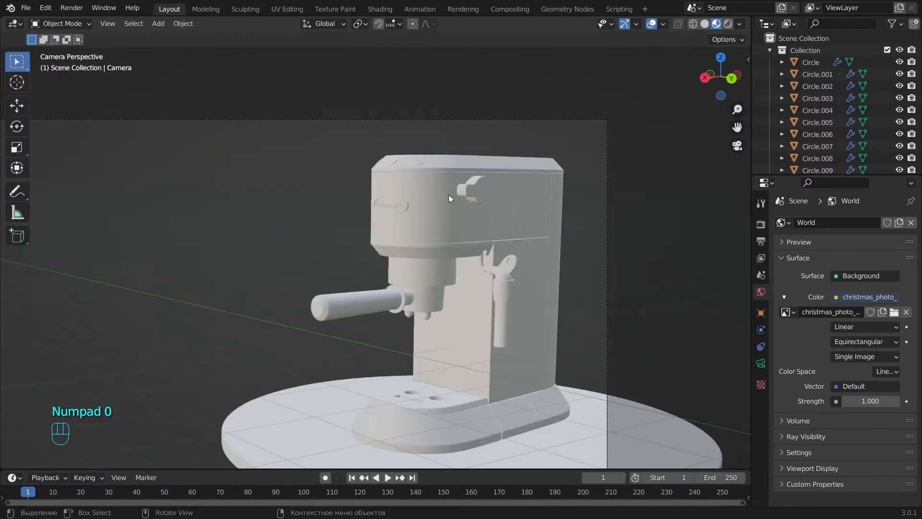
Separate the inner cap of the right-hand round button on the machine's top front rim into its own object
left_click(417, 163)
key("KP_5")
left_click_drag(417, 162, 519, 410, "alt+shift")
scroll(503, 169, "up", 3)
left_click(501, 164)
left_click_drag(553, 203, 594, 225, "alt")
scroll(512, 209, "up", 4)
key("Tab")
left_click_drag(597, 157, 437, 283, "alt+shift")
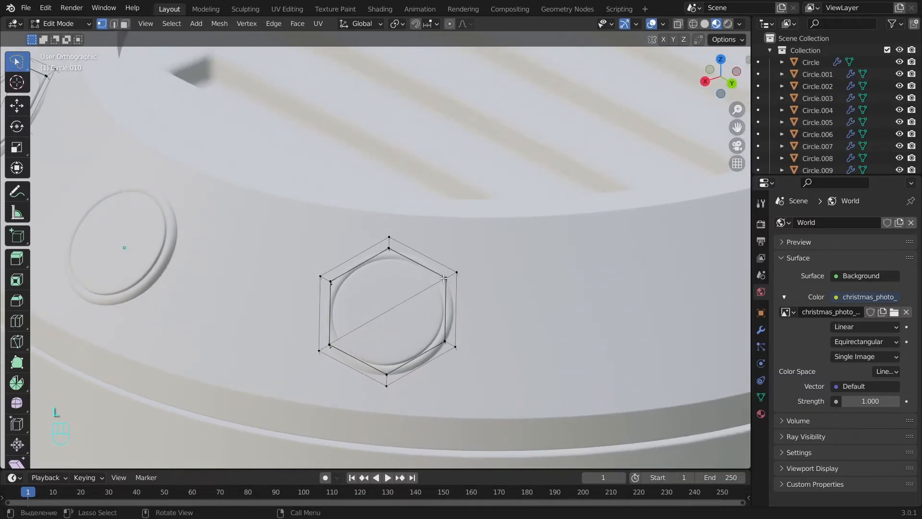
key("l")
key("p")
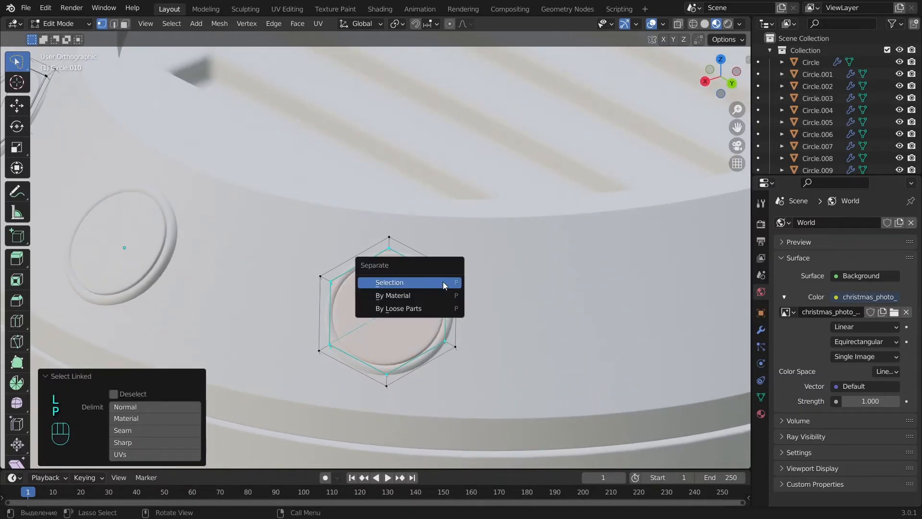
key("a")
key("Tab")
key("g")
right_click(488, 229)
Separate the inner cap of the middle round button from its ring into its own object
left_click(128, 226)
key("Tab")
left_click_drag(129, 229, 347, 295, "alt+shift")
scroll(348, 292, "up", 2)
key("l")
key("p")
key("a")
key("Tab")
key("g")
right_click(367, 231)
Separate the inner cap of the left-hand round button from its ring into its own object
left_click_drag(368, 221, 471, 285, "alt+shift")
left_click(283, 191)
key("Tab")
middle_click_drag(282, 189, 243, 177)
key("l")
key("p")
key("a")
key("Tab")
left_click(243, 218)
key("g")
right_click(207, 182)
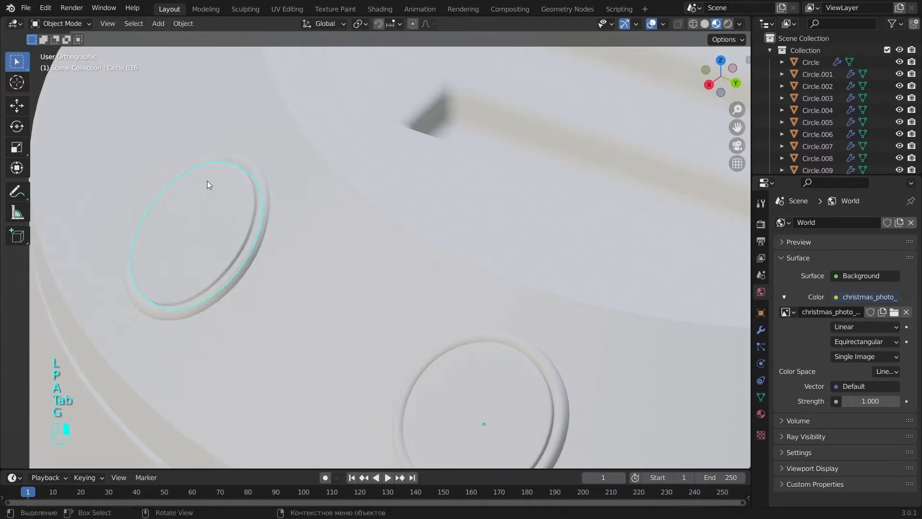
Dissolve the diagonal edge across the left-hand round button cap's face
scroll(208, 181, "down", 4)
key("Tab")
scroll(250, 204, "up", 3)
left_click(223, 235)
key("x")
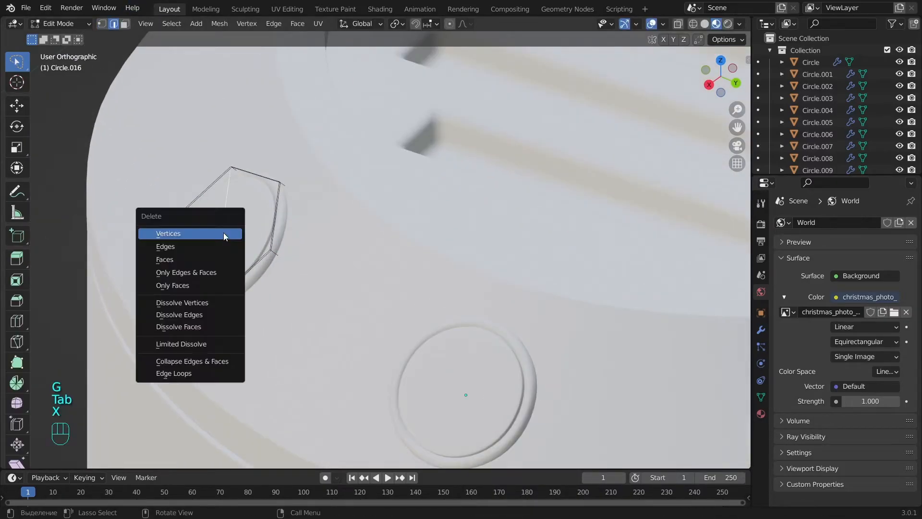
left_click(225, 250)
key("ctrl+z")
key("x")
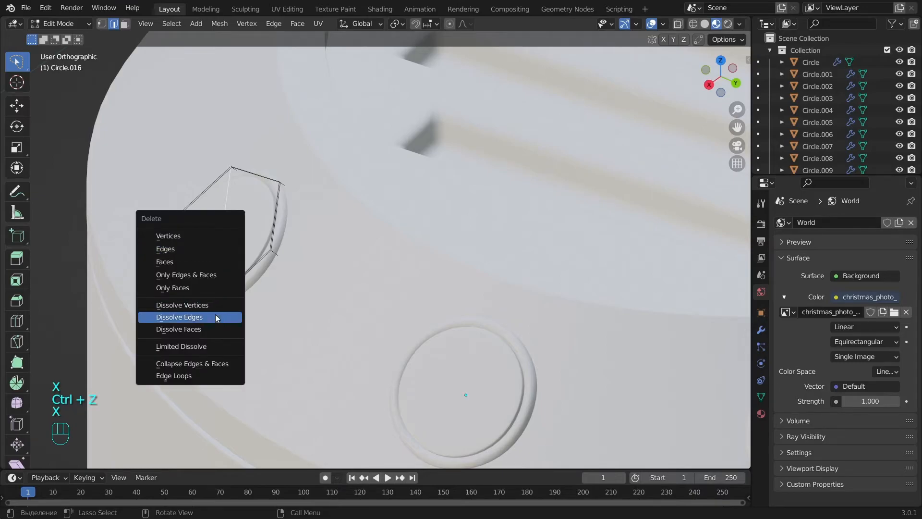
left_click(216, 318)
key("Tab")
Dissolve the diagonal edge across the middle round button cap's face
left_click(424, 367)
key("Tab")
middle_click_drag(467, 382, 446, 331, "shift")
left_click(447, 331)
key("x")
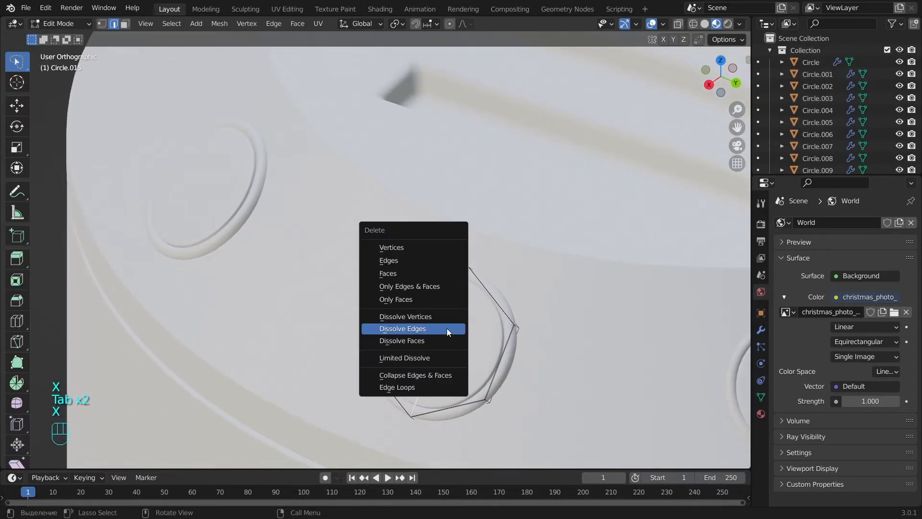
left_click(447, 332)
key("Tab")
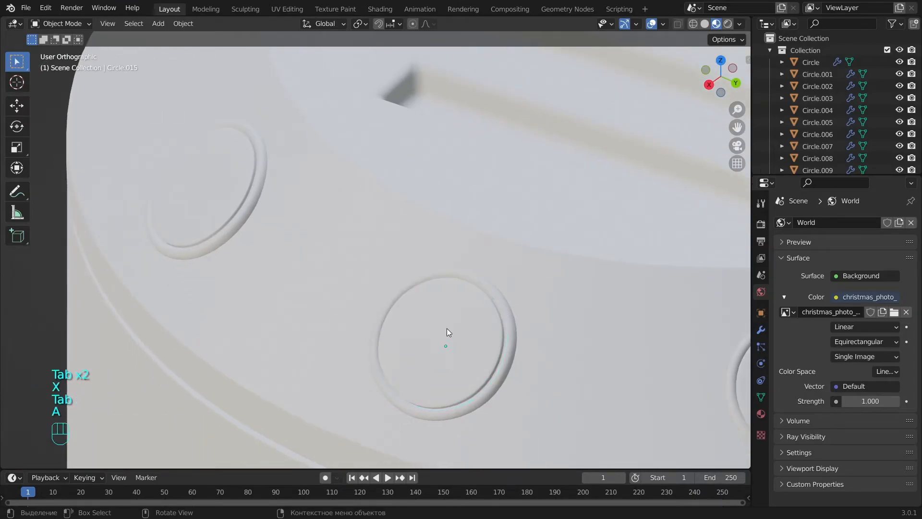
key("a")
Dissolve the diagonal edge across the right-hand round button cap's face
middle_click_drag(663, 370, 417, 288, "shift")
left_click(617, 323)
key("Tab")
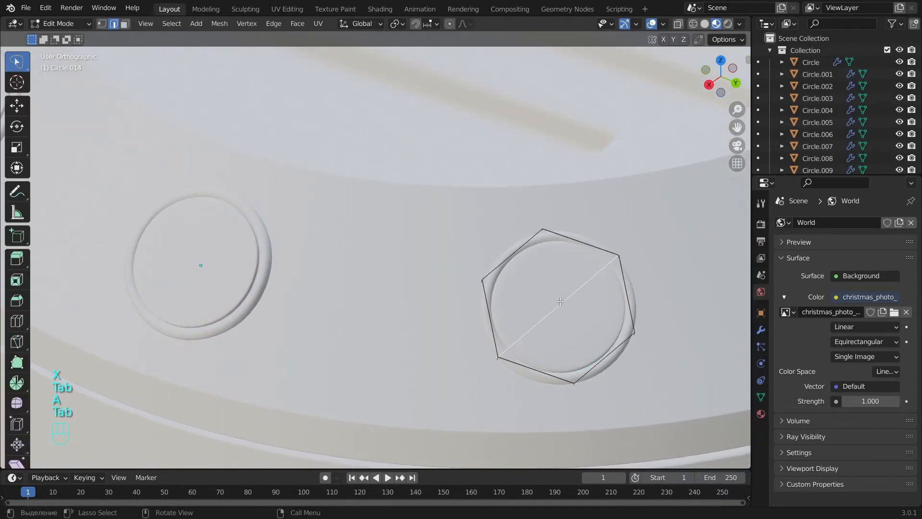
key("x")
left_click(560, 302)
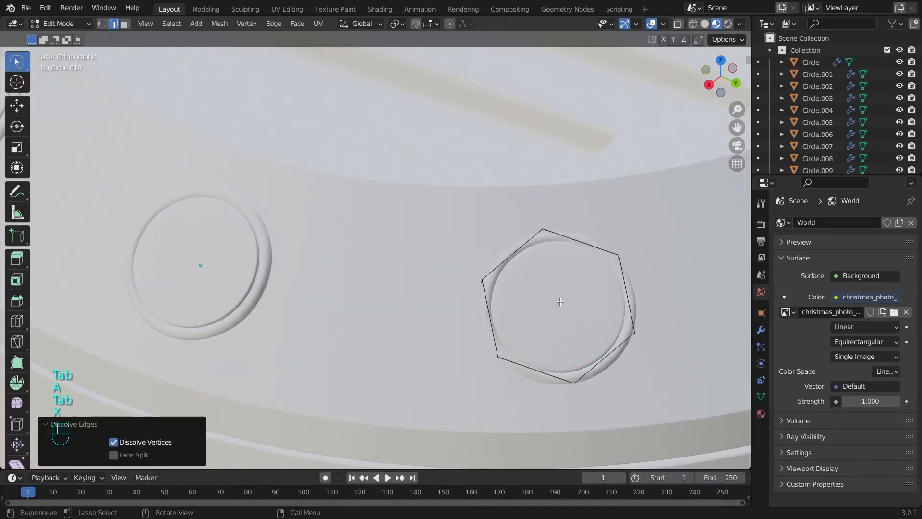
key("Tab")
key("a")
Separate the square button set into the side of the machine's base into its own object
scroll(560, 301, "down", 7)
middle_click_drag(560, 302, 397, 288, "alt+shift")
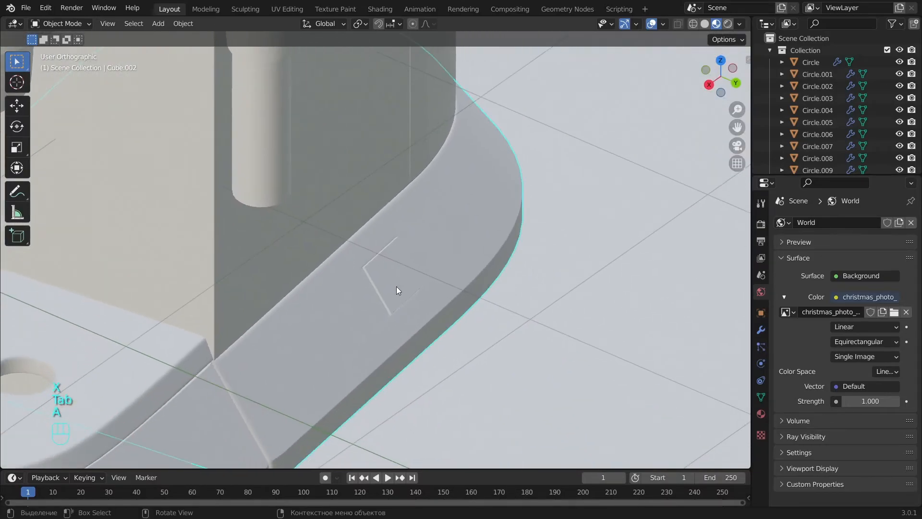
left_click(397, 289)
key("Tab")
scroll(399, 289, "up", 4)
scroll(397, 289, "up", 4)
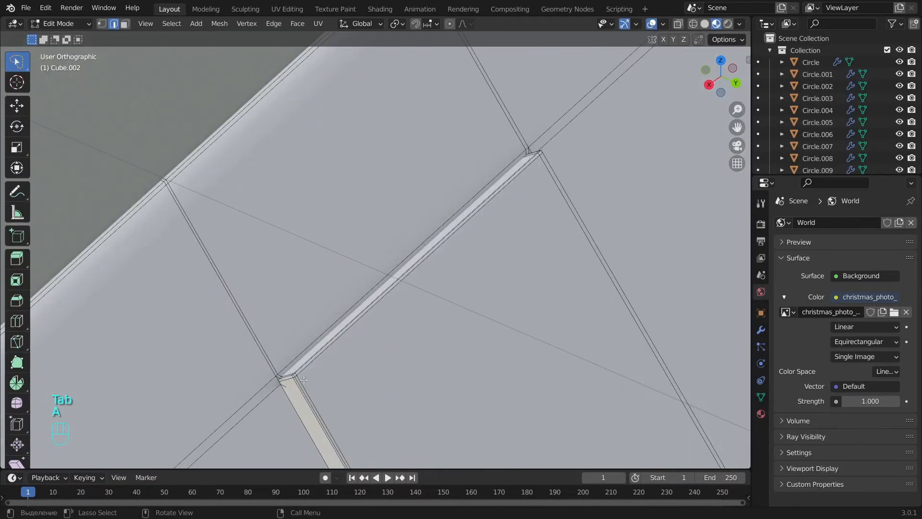
key("l")
key("p")
left_click(302, 381)
key("a")
key("Tab")
key("a")
scroll(360, 331, "down", 3)
scroll(417, 316, "down", 5)
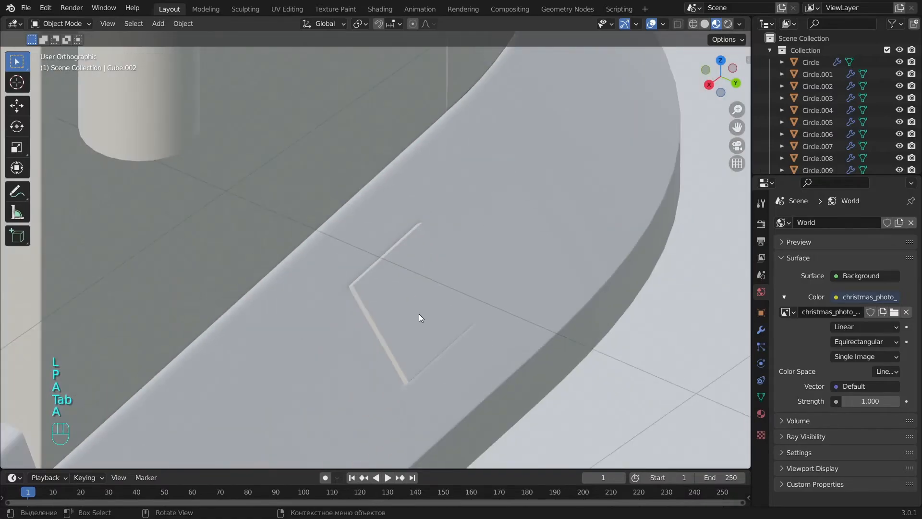
Isolate the three round caps and the square button in local view and switch to the Shading workspace
middle_click_drag(419, 313, 480, 379, "alt+shift")
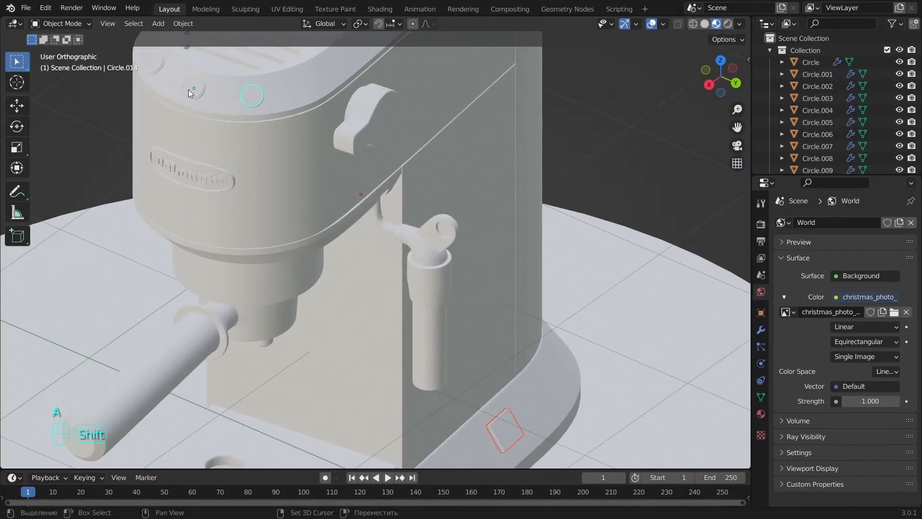
key("KP_Divide")
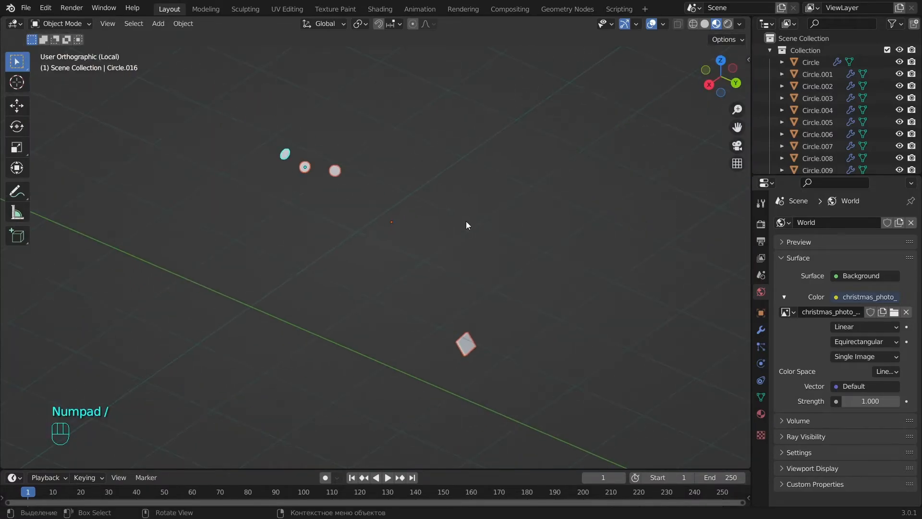
left_click(382, 9)
scroll(509, 167, "down", 7)
left_click_drag(375, 205, 475, 198, "alt+shift")
scroll(481, 199, "up", 6)
key("KP_Divide")
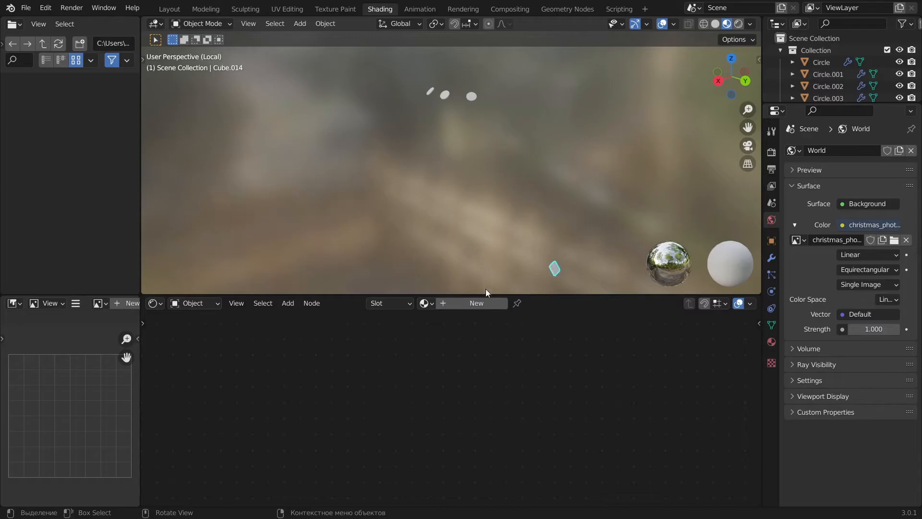
Create a new material named Buttons on the square button
left_click(474, 302)
double_click(497, 303)
type("И")
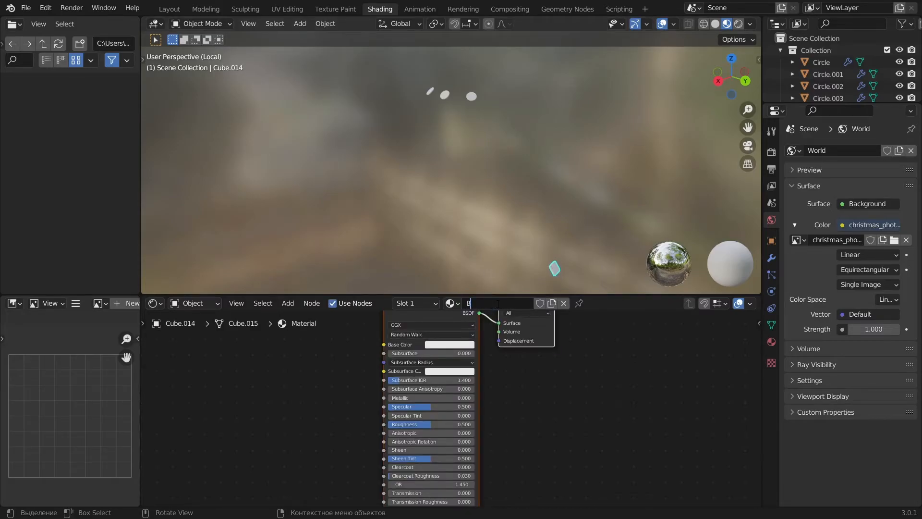
type("Button")
key("Return")
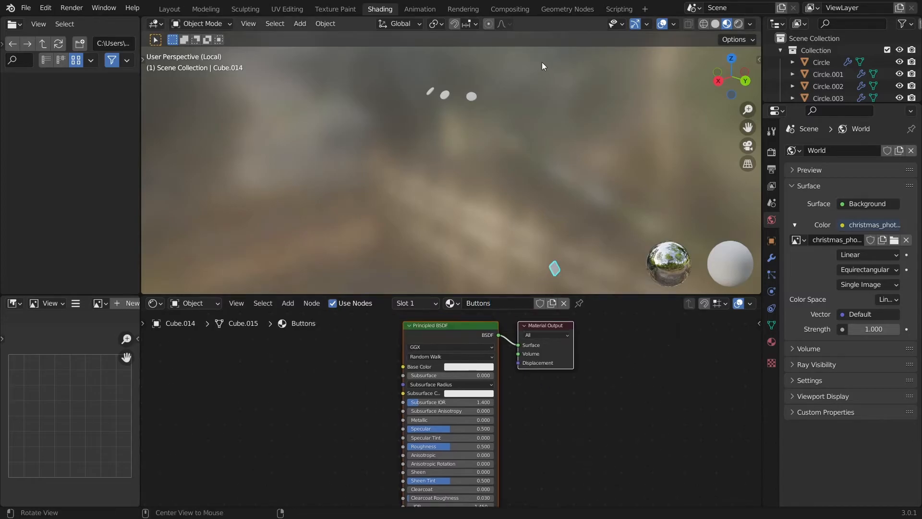
Assign the existing Buttons material to all three round button caps
left_click(472, 95)
left_click(424, 303)
left_click(447, 323)
left_click(445, 96)
left_click(428, 301)
left_click(447, 323)
left_click(430, 90)
left_click(428, 303)
left_click(448, 323)
Add an Image Texture node with ico.png to the Buttons material and connect its Color to the Base Color
key("shift+a")
left_click(214, 388)
type("ima")
key("Return")
left_click(353, 351)
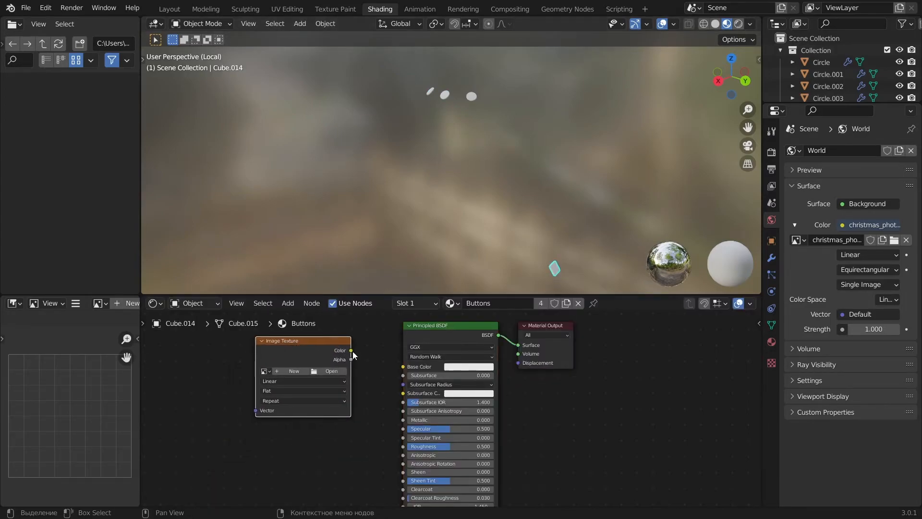
left_click(331, 371)
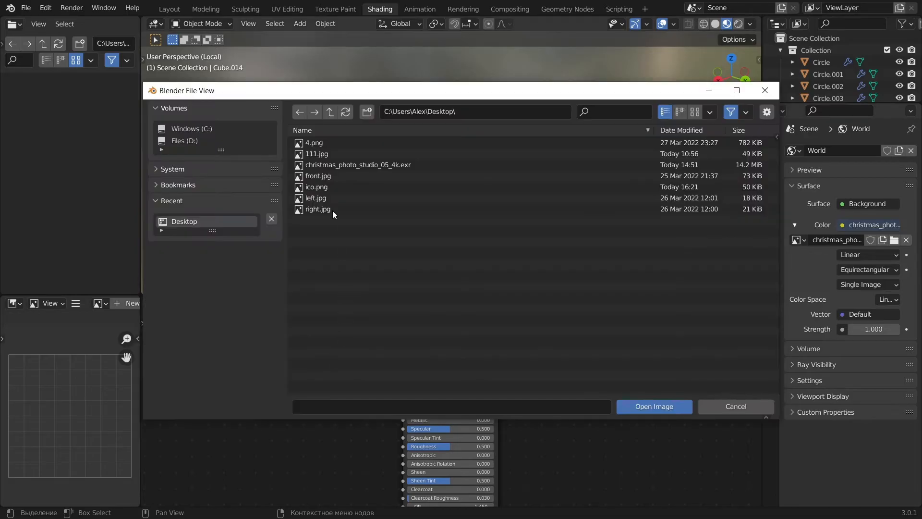
left_click(315, 187)
double_click(313, 184)
middle_click_drag(474, 78, 509, 239)
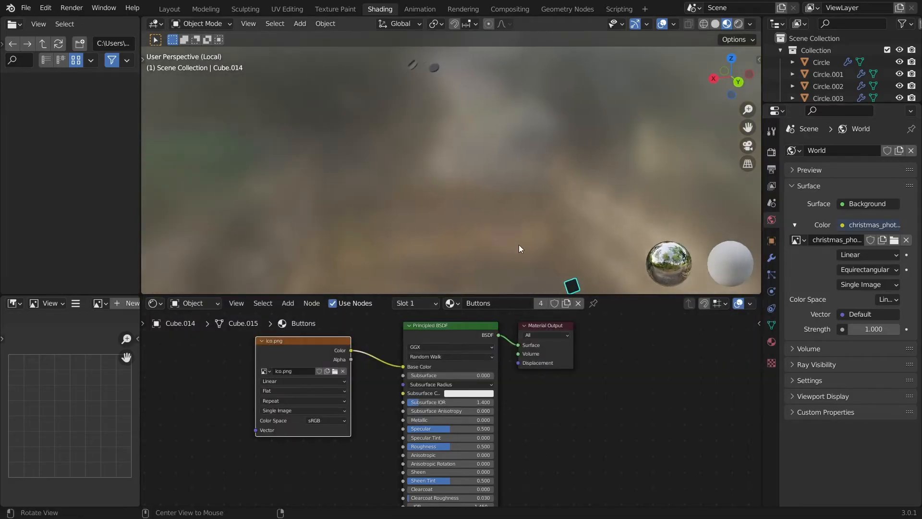
middle_click_drag(500, 175, 519, 249)
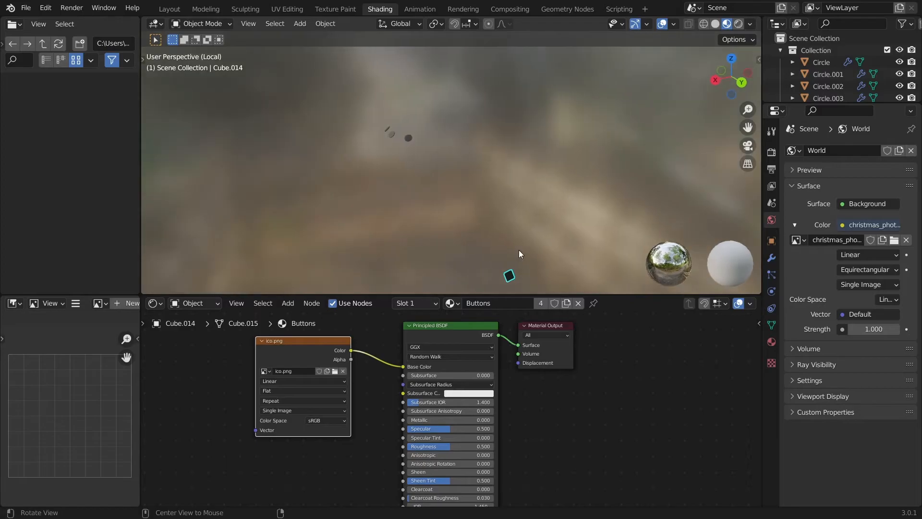
Apply the object transforms of the square button
key("ctrl+a")
left_click(510, 278)
key("ctrl+a")
left_click(490, 289)
key("ctrl+a")
left_click(489, 300)
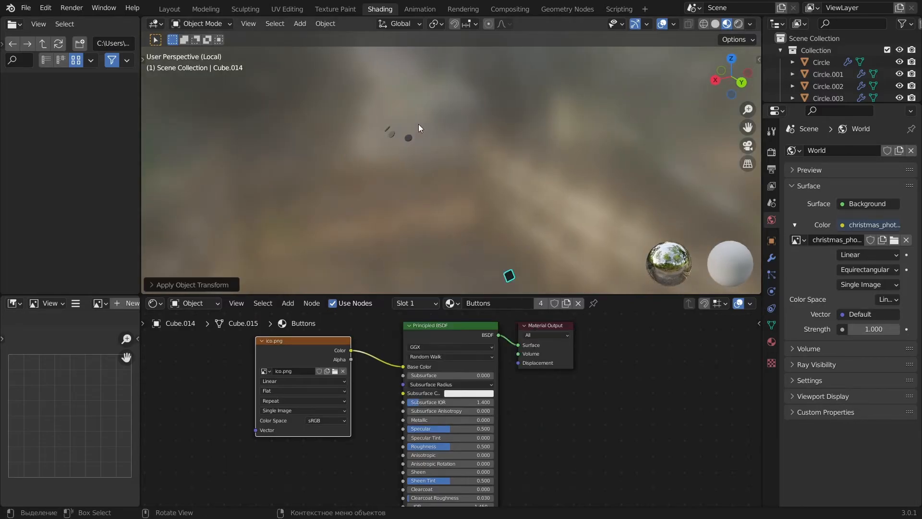
Apply the object transforms of the right-hand round cap
left_click(409, 139)
key("ctrl+a")
left_click(410, 139)
key("ctrl+a")
left_click(403, 129)
key("ctrl+a")
left_click(398, 118)
Apply the object transforms of the middle round cap
left_click(392, 135)
key("ctrl+a")
left_click(393, 137)
key("ctrl+a")
left_click(384, 152)
key("ctrl+a")
left_click(383, 162)
Apply the object transforms of the left-hand round cap
key("ctrl+a")
left_click(388, 129)
key("ctrl+a")
left_click(380, 113)
key("ctrl+a")
left_click(373, 104)
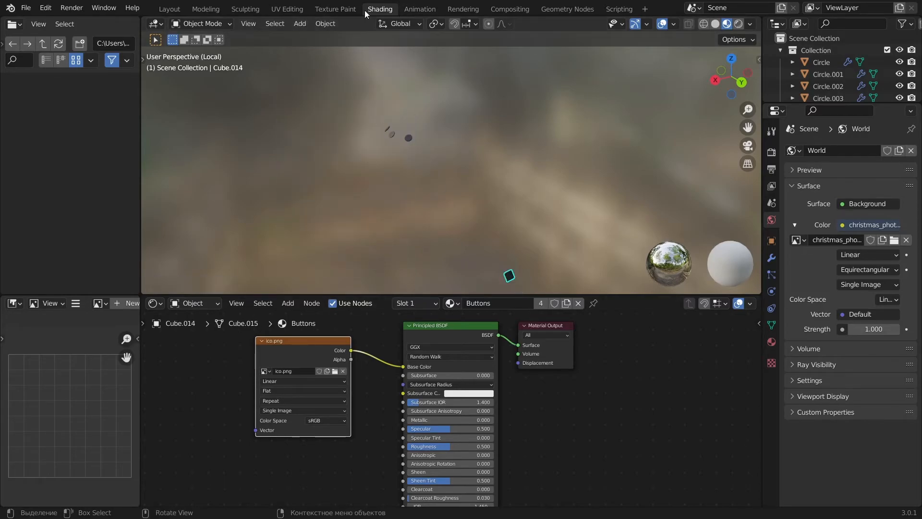
Open the square button in the UV Editing workspace, isolated in orthographic view with Material Preview shading
left_click(292, 7)
scroll(601, 279, "down", 5)
middle_click_drag(600, 278, 599, 298)
scroll(562, 297, "up", 3)
key("KP_Divide")
key("KP_5")
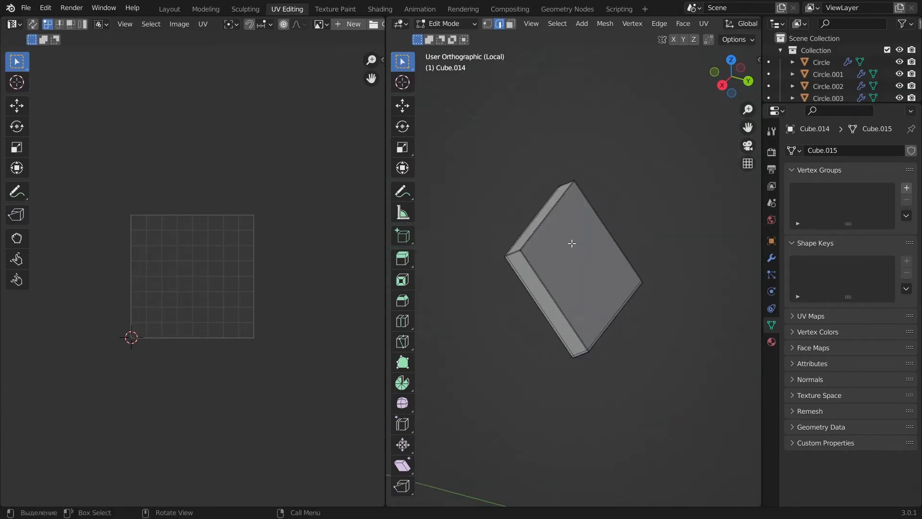
scroll(570, 245, "down", 3)
left_click_drag(570, 245, 547, 246, "alt")
scroll(717, 25, "down", 2)
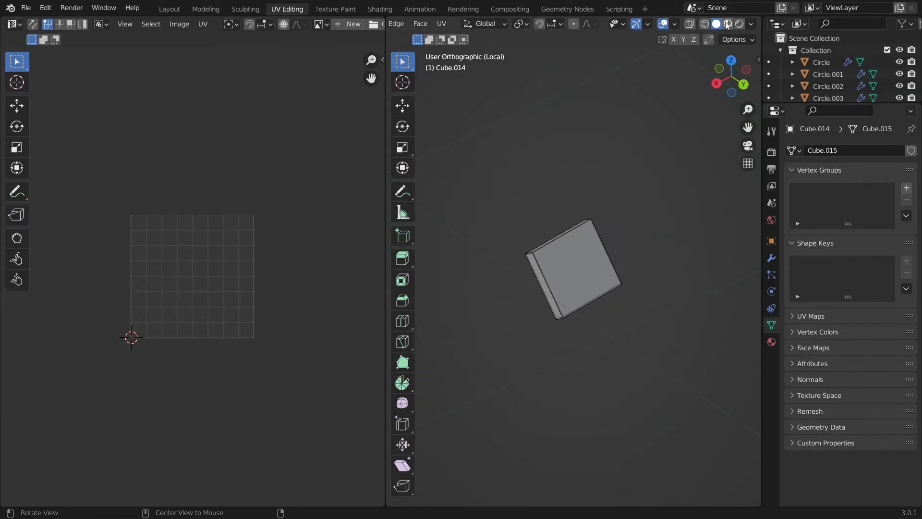
left_click(728, 24)
scroll(597, 275, "up", 4)
scroll(452, 25, "up", 4)
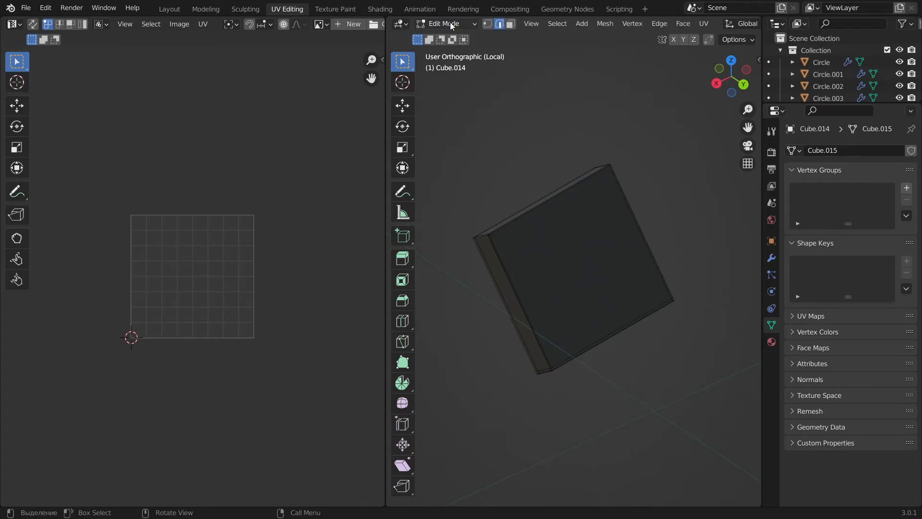
Select the square button's large top face and unwrap it over the ico.png image
left_click(609, 310)
left_click_drag(630, 334, 564, 279, "alt")
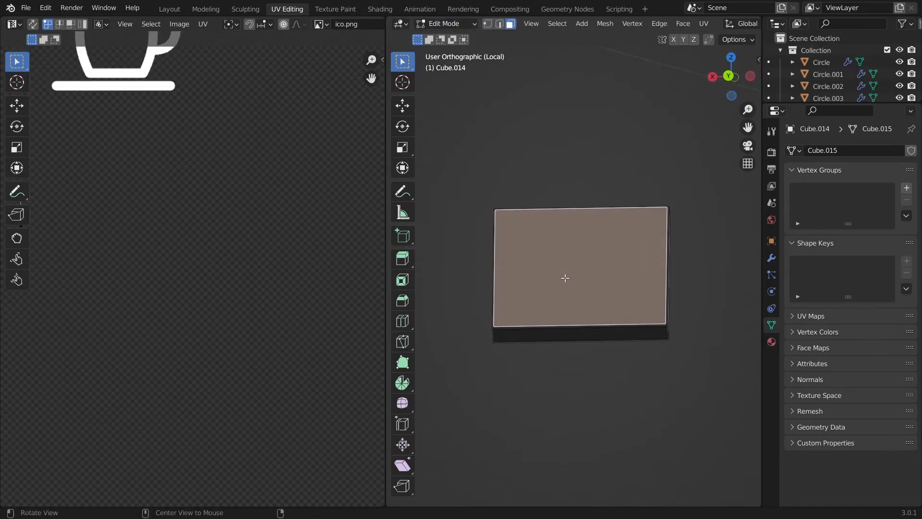
scroll(221, 257, "down", 11)
middle_click_drag(221, 255, 232, 257)
key("u")
left_click(559, 250)
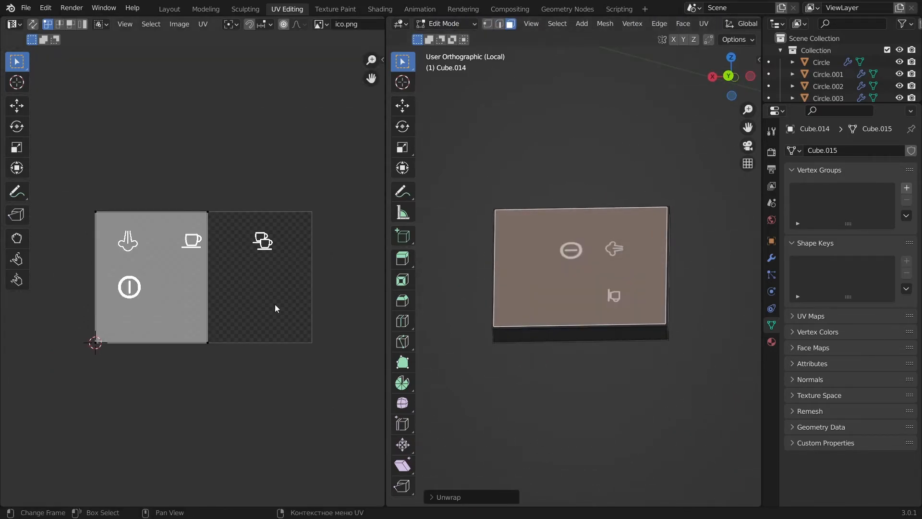
Shrink the square button's UV face, move it over the power icon and rotate it so the icon stands upright
key("s")
left_click(171, 269)
key("g")
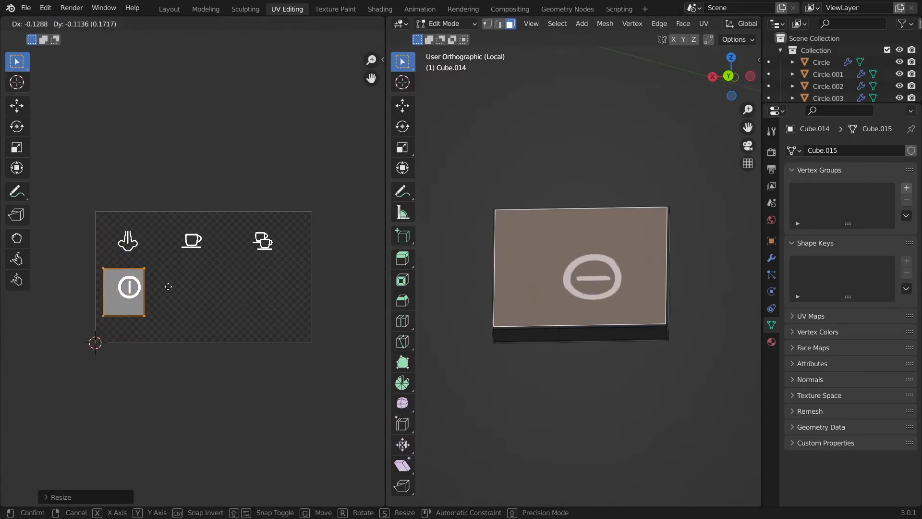
left_click(174, 285)
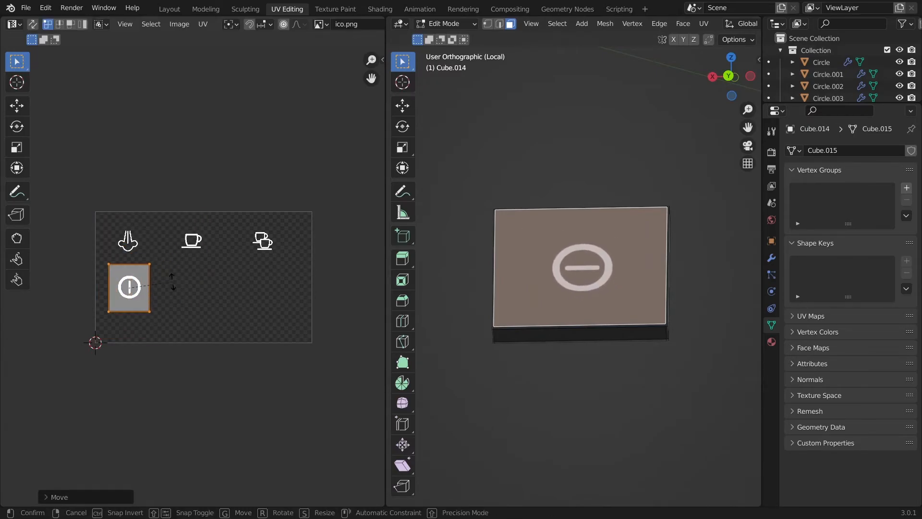
key("Return")
Scale the UV face down to about 0.58 and centre it on the power icon, finishing the square button's mapping
middle_click_drag(661, 341, 662, 383)
middle_click_drag(225, 289, 300, 294)
scroll(298, 327, "up", 6)
middle_click_drag(298, 326, 246, 304)
key("s")
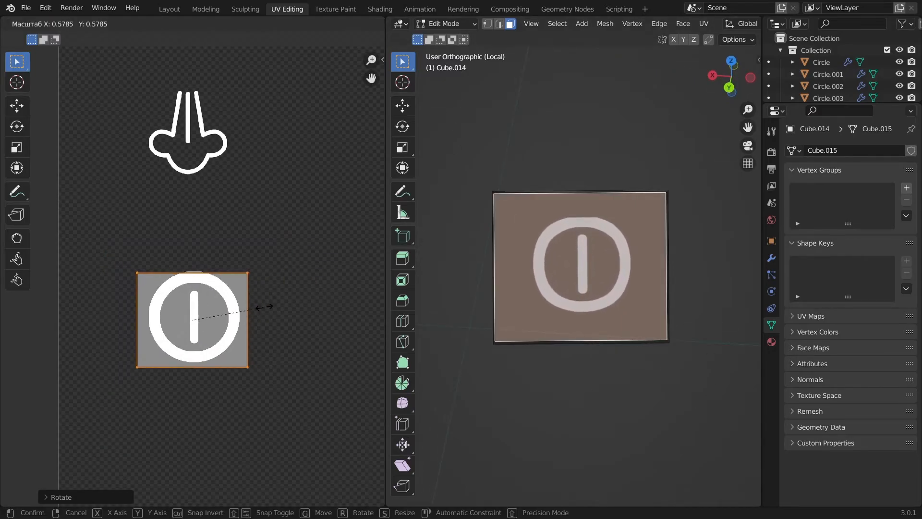
left_click(265, 310)
key("g")
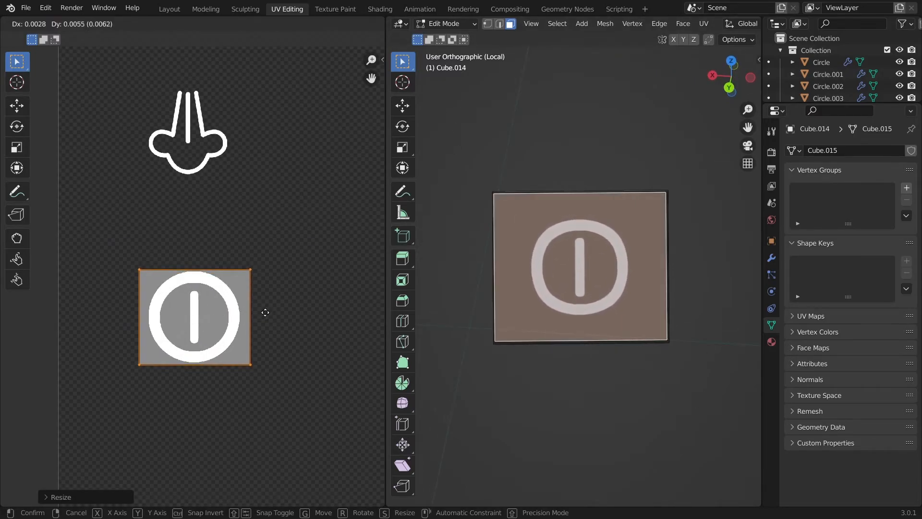
left_click(264, 313)
key("Tab")
Show the whole machine again and unwrap all faces of the right-hand round button cap
scroll(611, 326, "down", 4)
scroll(610, 322, "down", 3)
middle_click_drag(611, 322, 624, 329)
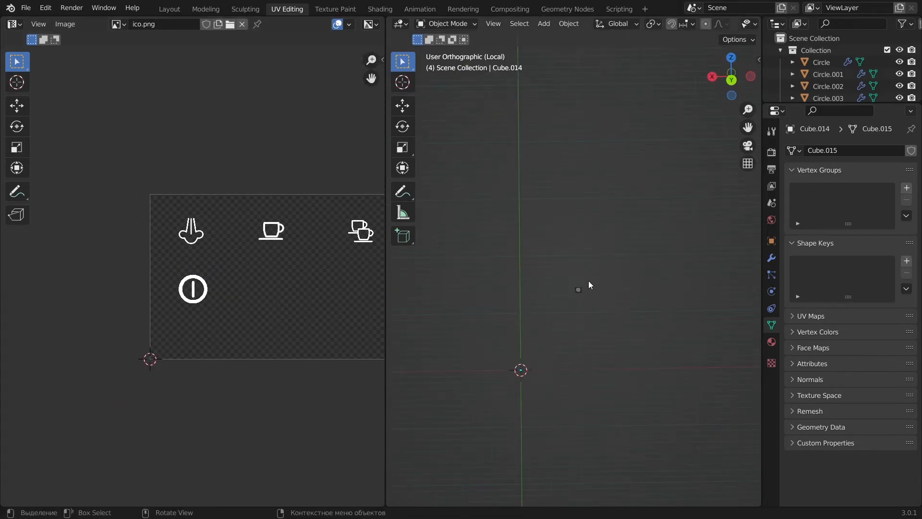
key("KP_Divide")
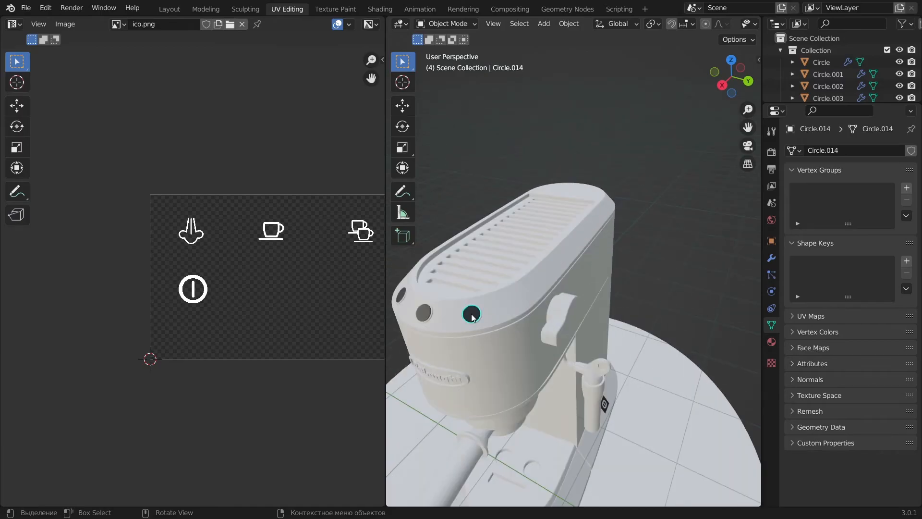
key("KP_5")
scroll(472, 317, "up", 8)
middle_click_drag(472, 317, 613, 321, "shift")
scroll(612, 321, "up", 7)
key("Tab")
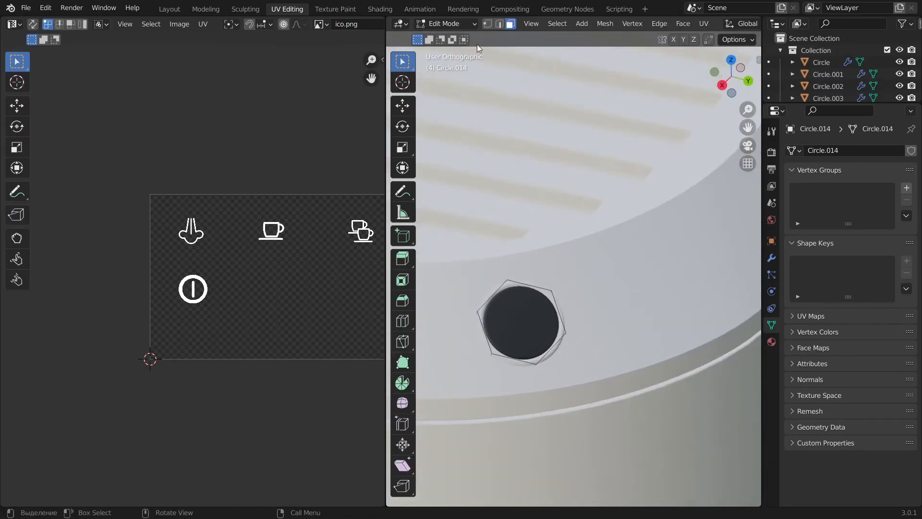
key("a")
middle_click_drag(280, 296, 242, 280)
key("u")
left_click(538, 321)
Move the round cap's hexagonal UV island over the steam icon and scale it down around it
key("g")
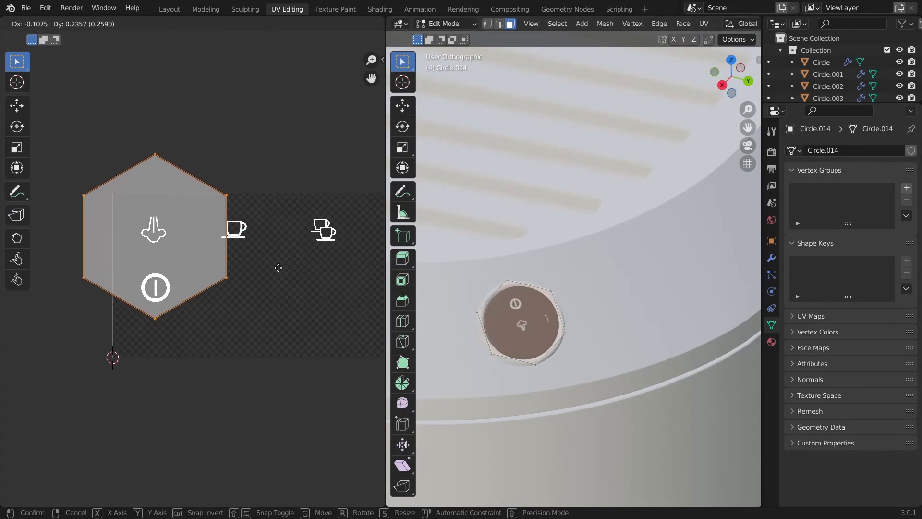
left_click(281, 268)
key("s")
left_click(205, 226)
scroll(206, 227, "up", 2)
key("g")
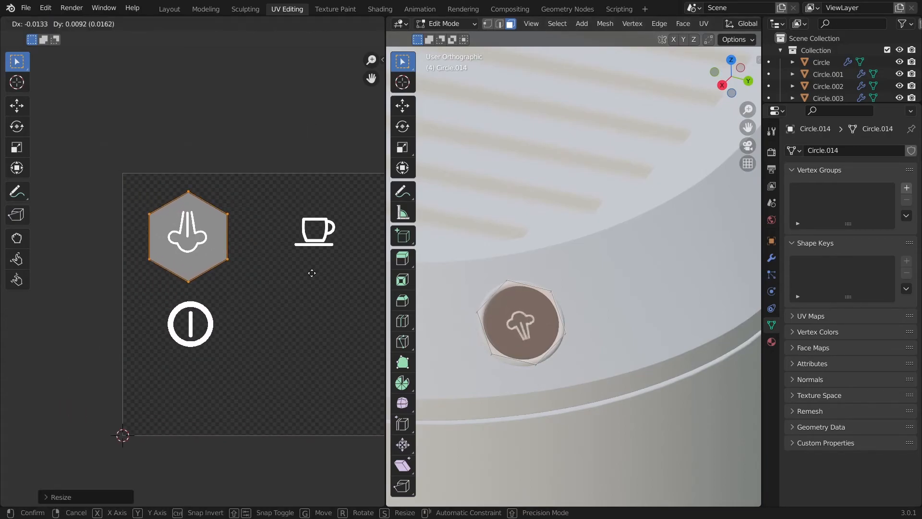
left_click(312, 270)
Shrink the hexagonal UV island closely around the steam icon and rotate it so the icon sits upright on the cap
key("s")
left_click(269, 227)
scroll(234, 249, "up", 2)
middle_click_drag(234, 250, 273, 268)
key("r")
key("1")
left_click(284, 264)
scroll(273, 230, "up", 4)
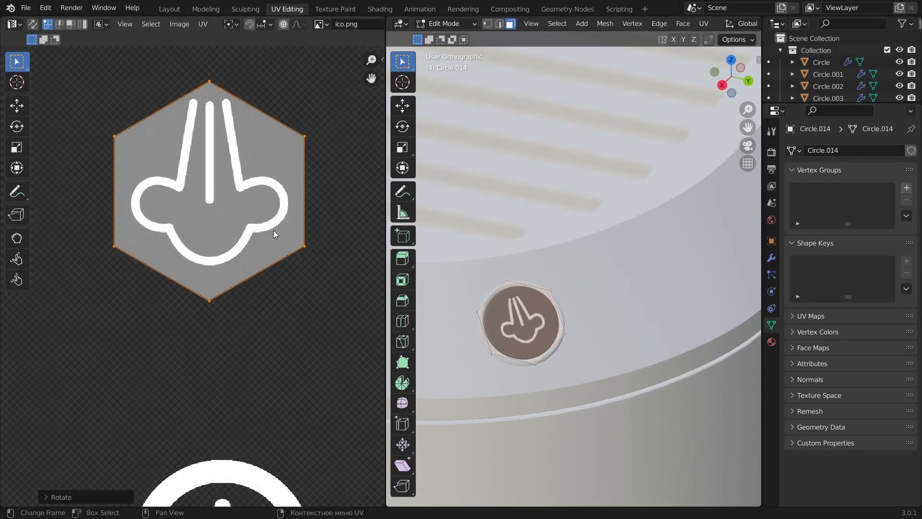
Nudge the hexagonal UV island into place over the steam icon, shrink it slightly around the icon and return to Object Mode
key("g")
left_click(340, 268)
left_click(356, 233)
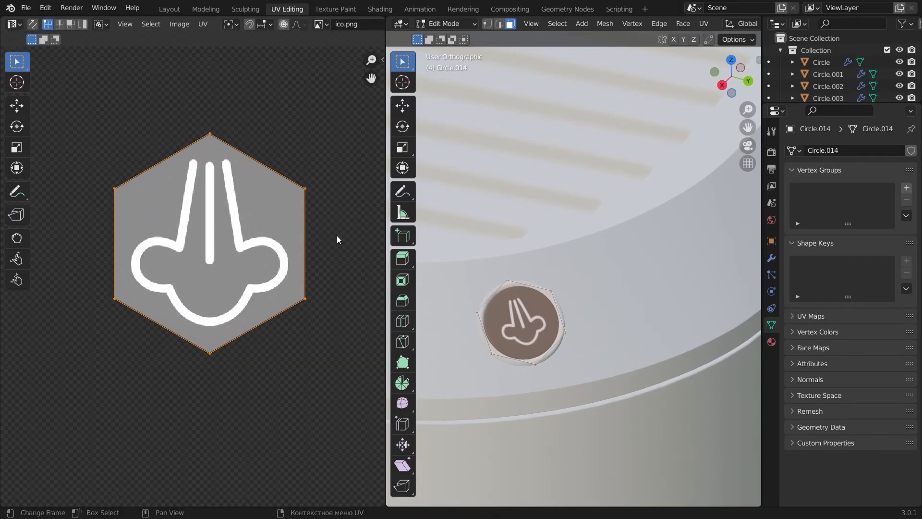
key("a")
key("s")
left_click(360, 178)
key("g")
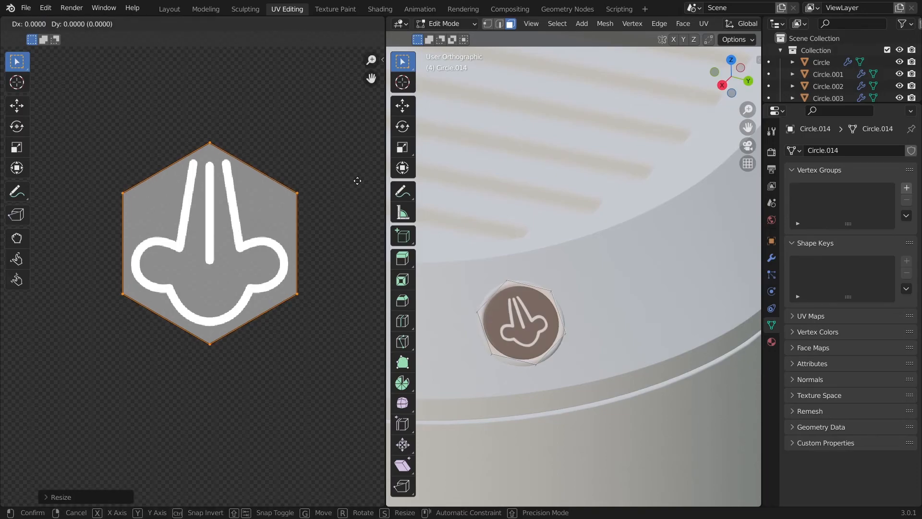
left_click(358, 180)
key("Tab")
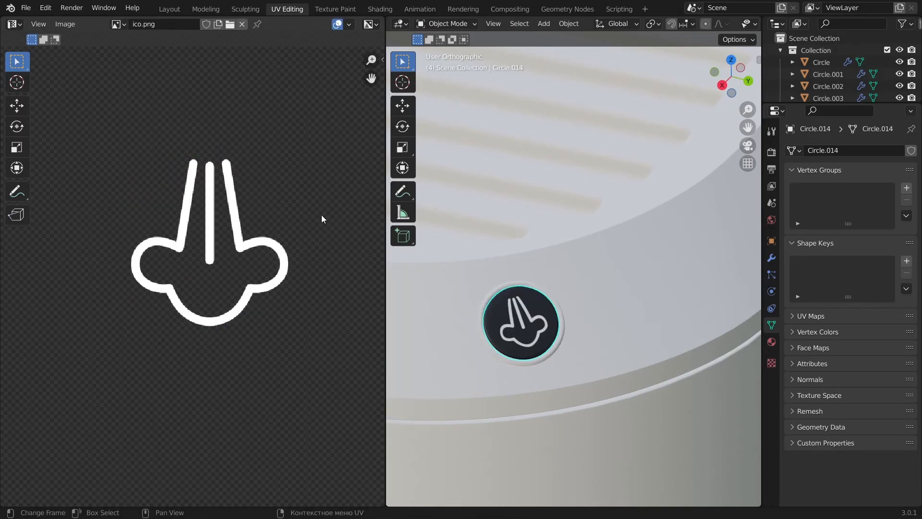
Select the middle round button cap, enter Edit Mode and unwrap its faces over the icon image
scroll(321, 215, "down", 3)
scroll(598, 311, "down", 5)
middle_click_drag(633, 358, 673, 363)
scroll(576, 315, "up", 4)
left_click(506, 294)
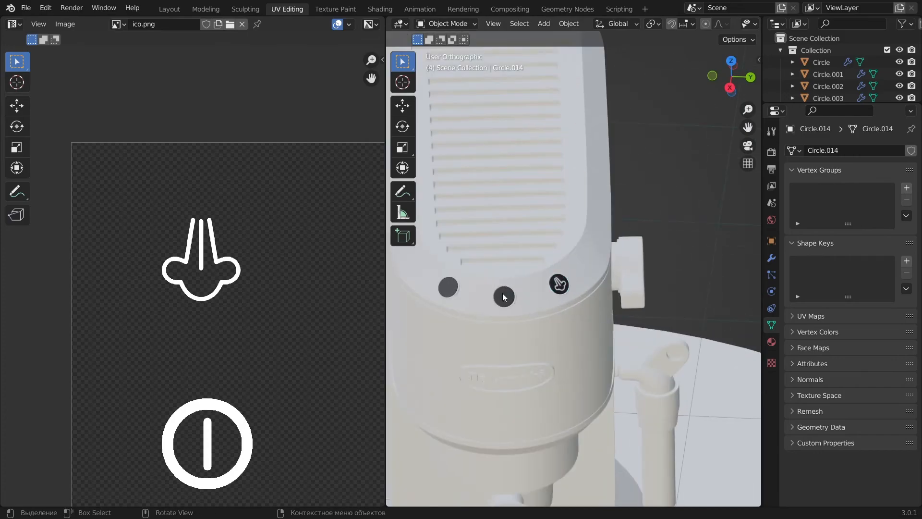
scroll(506, 303, "up", 4)
key("Tab")
middle_click_drag(477, 319, 540, 311, "shift")
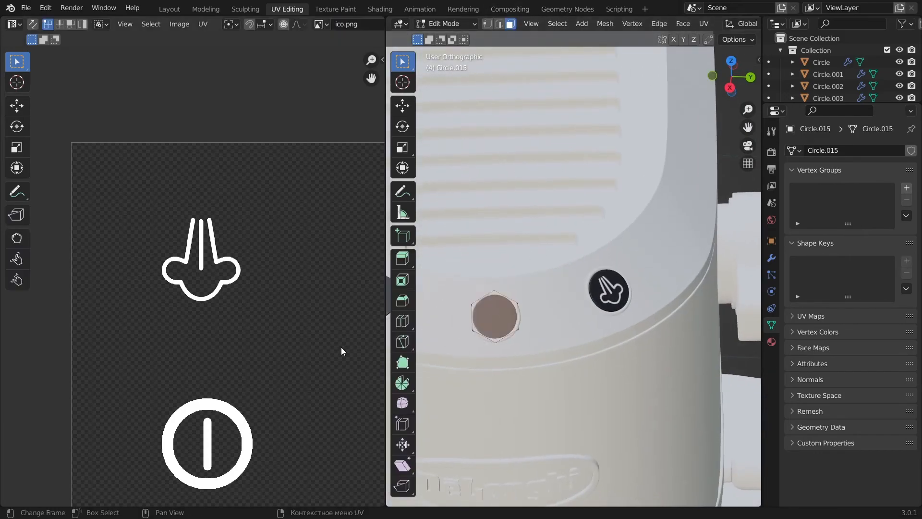
scroll(288, 319, "down", 5)
key("u")
left_click(493, 316)
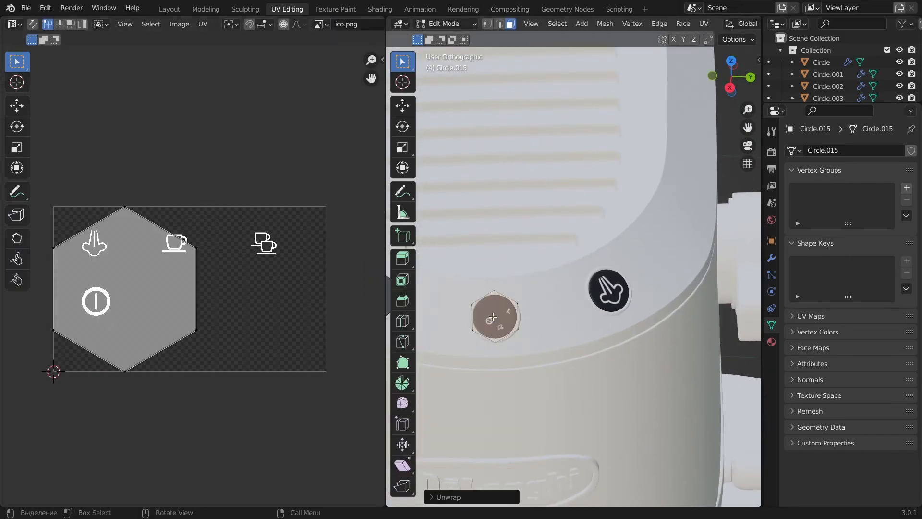
Move the middle cap's hexagonal UV island over the double-cup icon and scale it down closely around it
key("g")
left_click(325, 241)
scroll(325, 242, "up", 2)
key("s")
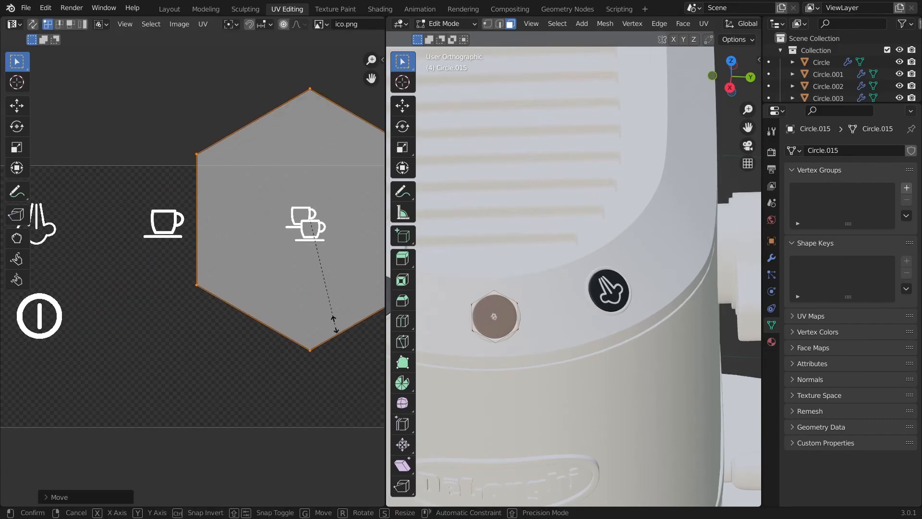
scroll(325, 249, "up", 3)
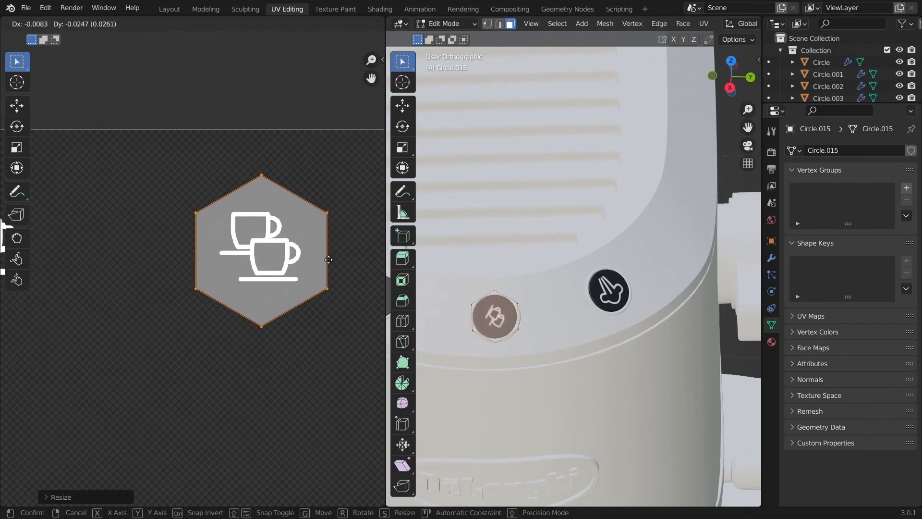
left_click(339, 237)
key("g")
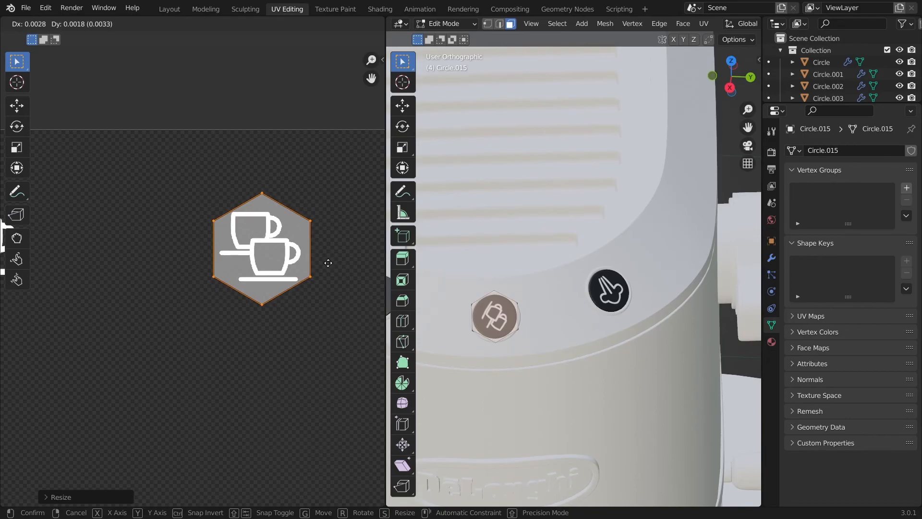
left_click(332, 267)
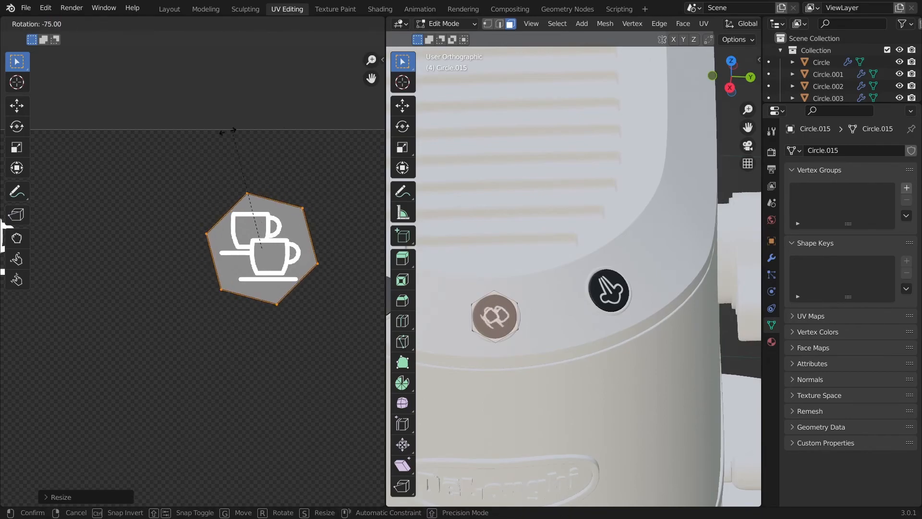
Rotate the UV island so the double-cup icon sits upright on the middle cap, refine its scale and position, and leave Edit Mode
left_click(154, 177)
scroll(252, 278, "up", 3)
middle_click_drag(252, 279, 225, 306)
key("s")
left_click(353, 272)
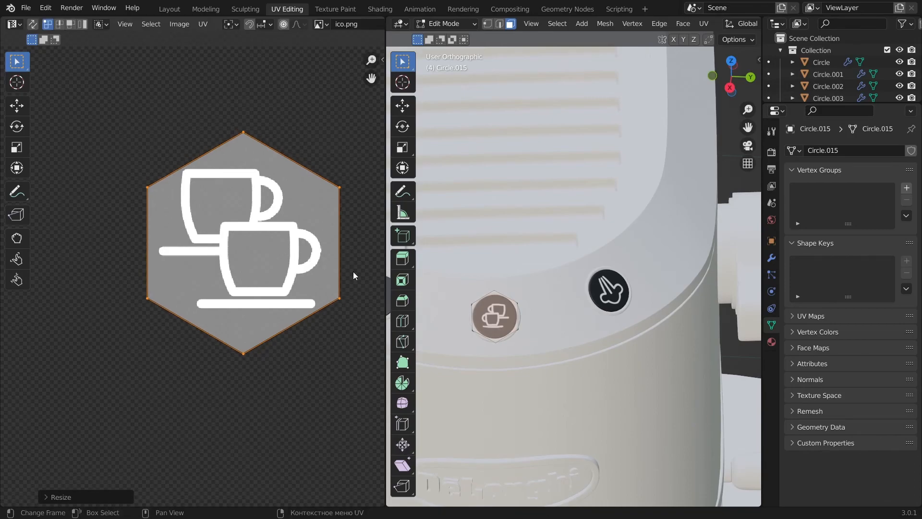
key("g")
left_click(356, 264)
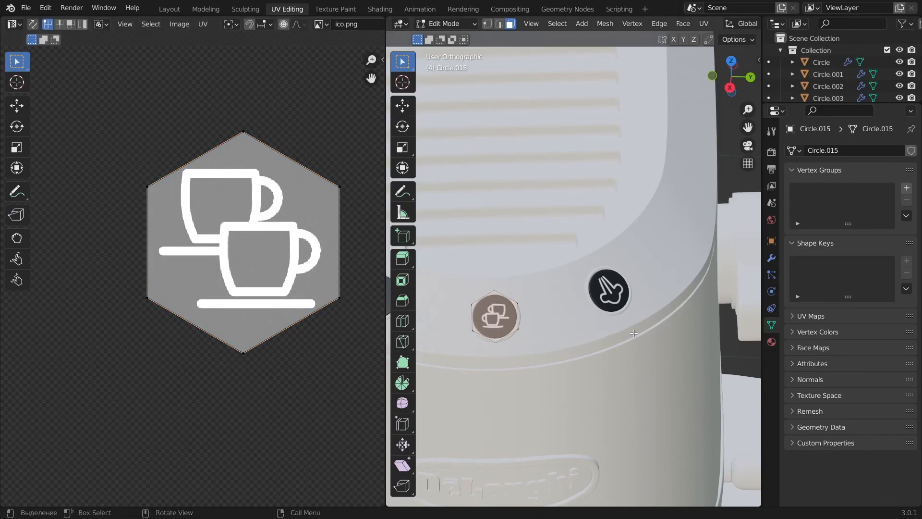
key("Tab")
Select the left-hand round button cap, enter Edit Mode and unwrap its faces
scroll(506, 320, "down", 4)
scroll(539, 325, "up", 3)
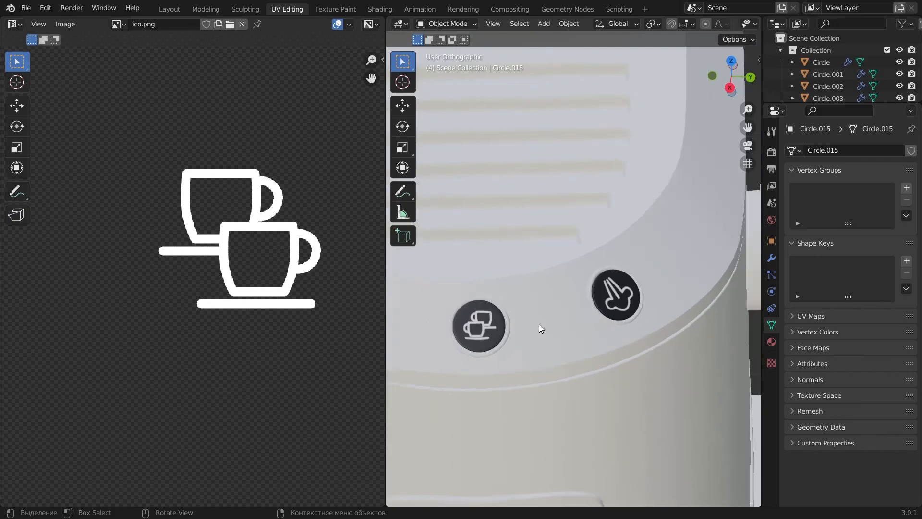
scroll(539, 324, "down", 3)
left_click(495, 285)
key("Tab")
scroll(506, 295, "up", 5)
scroll(372, 311, "down", 5)
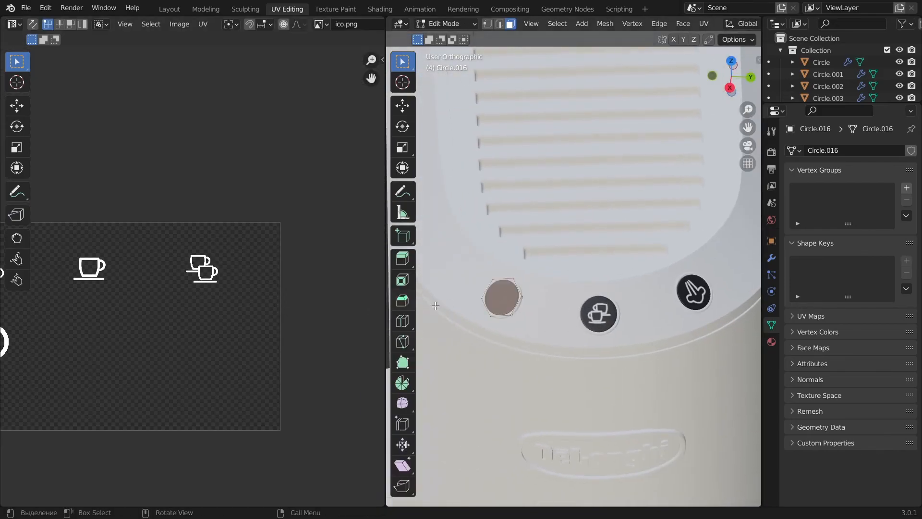
key("u")
left_click(504, 293)
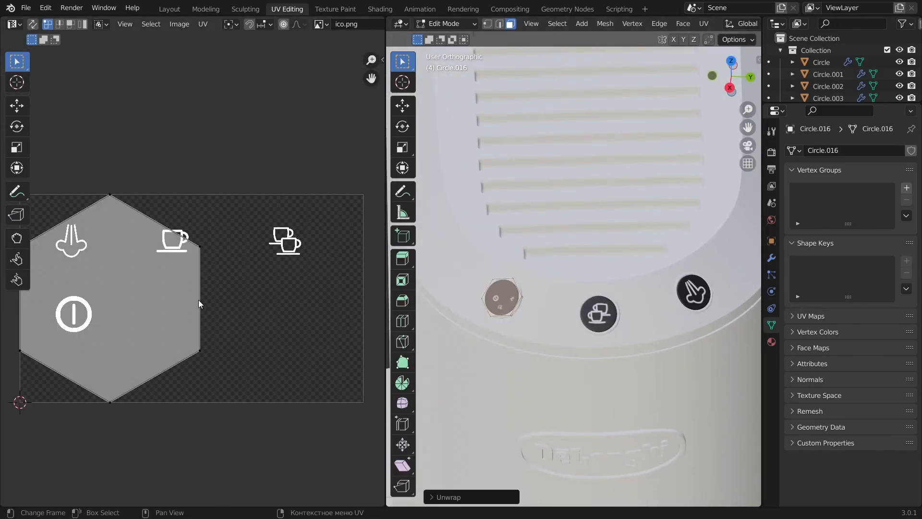
Scale down the left-hand cap's hexagonal UV island and move it over the single-cup icon
key("a")
key("s")
left_click(175, 315)
key("g")
left_click(240, 269)
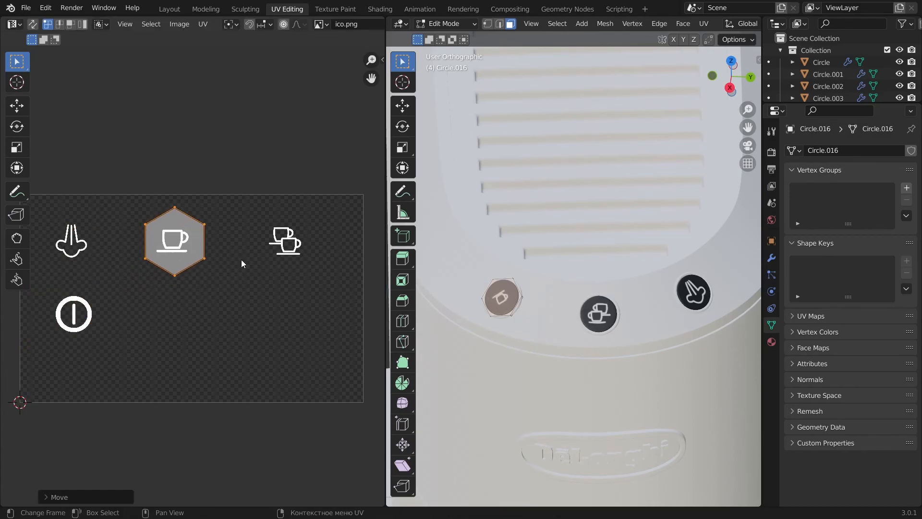
Shrink the UV island closely around the single-cup icon and nudge it to centre the icon
scroll(231, 248, "up", 4)
key("g")
key("s")
left_click(313, 243)
scroll(282, 259, "up", 5)
scroll(333, 241, "down", 1)
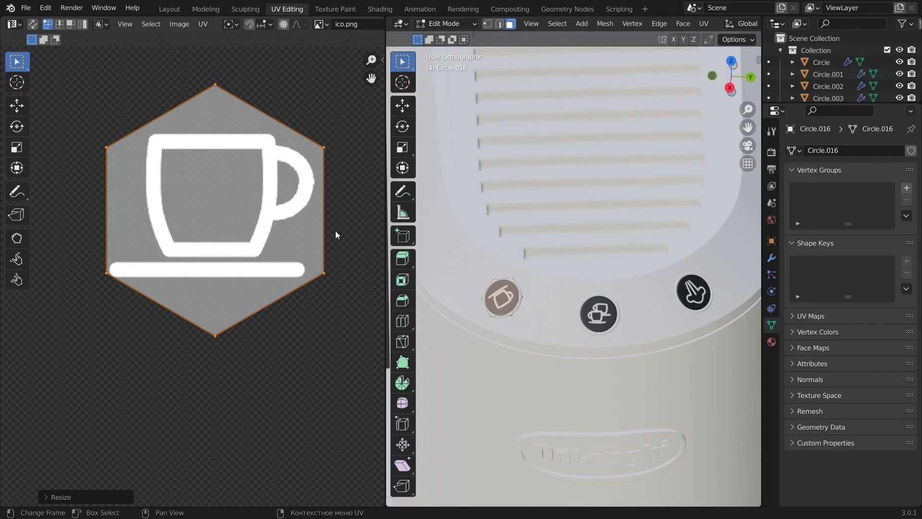
key("g")
left_click(330, 235)
Rotate the UV island to turn the single-cup icon on its cap, enlarge it by about 1.02, and finish editing with nothing selected
key("r")
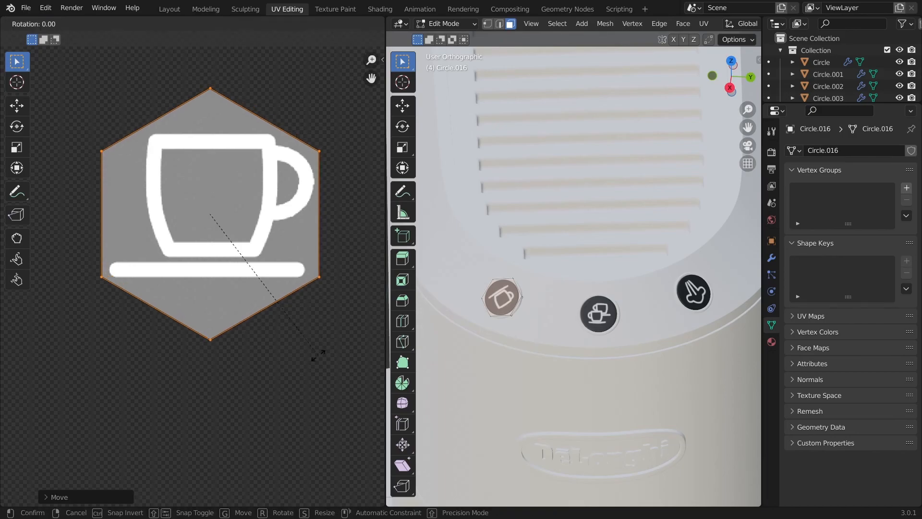
left_click(263, 86)
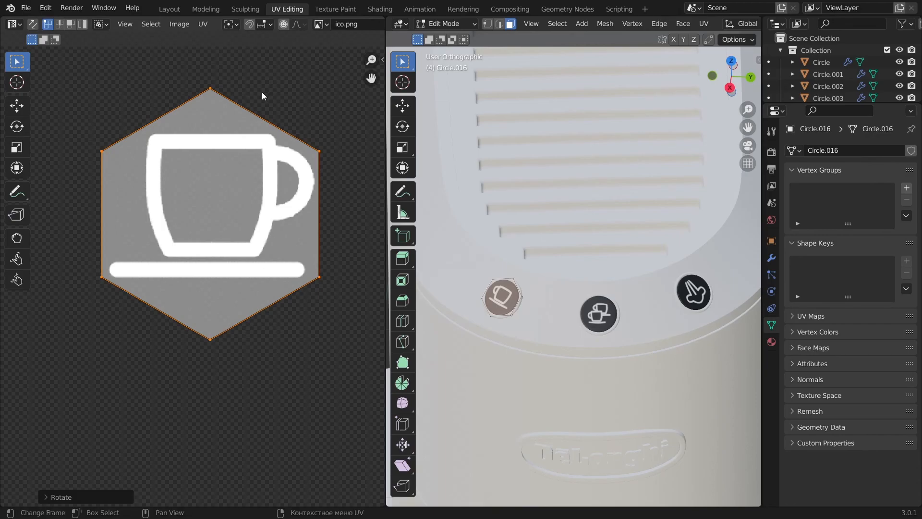
key("s")
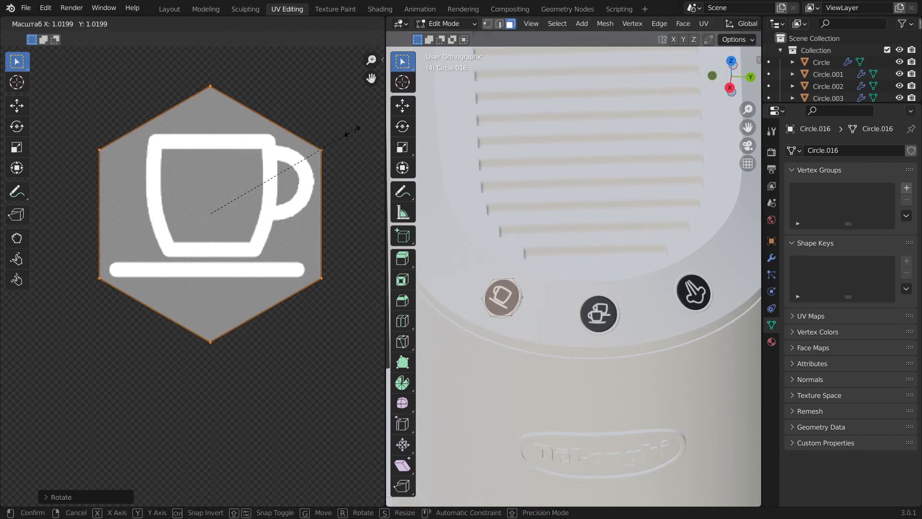
left_click(352, 131)
key("Tab")
key("alt+a")
Frame the whole coffee machine and display the viewport in rendered shading
scroll(520, 322, "up", 1)
middle_click_drag(520, 321, 611, 333)
scroll(611, 332, "down", 6)
middle_click_drag(677, 384, 566, 308)
mouse_move(601, 333)
middle_mouse_down("shift")
mouse_move(602, 369)
mouse_move(612, 369)
middle_mouse_up("shift")
scroll(603, 369, "down", 2)
scroll(735, 23, "down", 5)
left_click(739, 24)
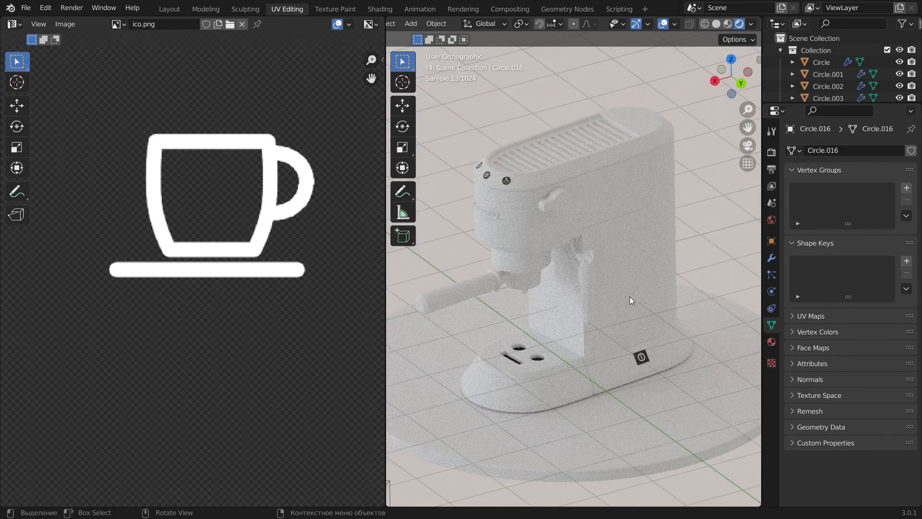
Examine the icons on the round button caps in the rendered view from the front and above
scroll(616, 353, "up", 5)
middle_click_drag(572, 309, 675, 369)
scroll(609, 306, "down", 3)
scroll(674, 370, "down", 4)
middle_click_drag(562, 288, 616, 425, "shift")
scroll(576, 288, "up", 5)
middle_click_drag(555, 259, 604, 319, "shift")
scroll(607, 349, "down", 3)
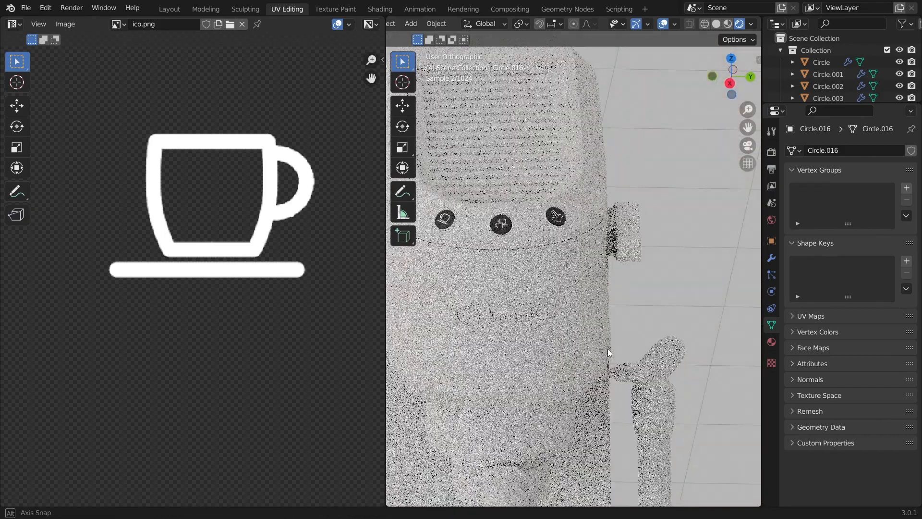
scroll(619, 336, "down", 3)
Switch to the Layout workspace, leave local view and show the scene through the camera in rendered shading
left_click(169, 9)
key("KP_0")
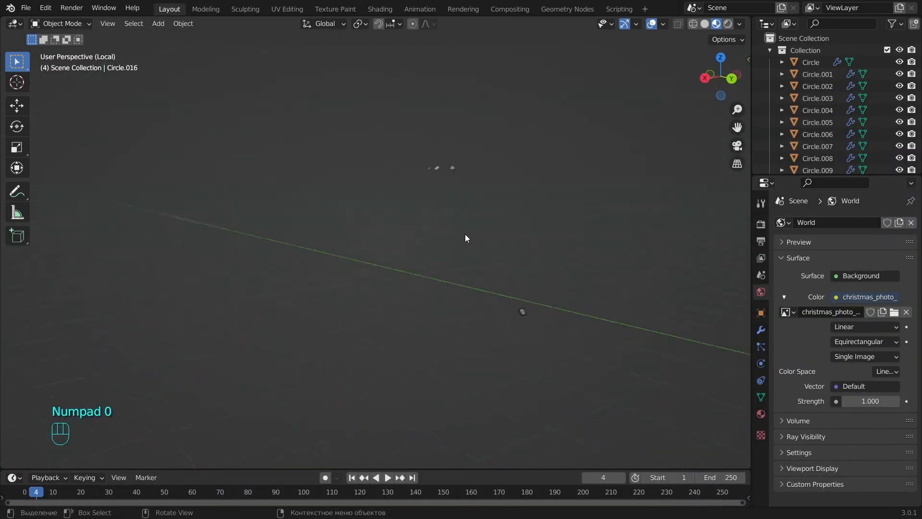
key("KP_Divide")
key("KP_0")
left_click_drag(552, 252, 611, 221, "alt+shift")
left_click(728, 24)
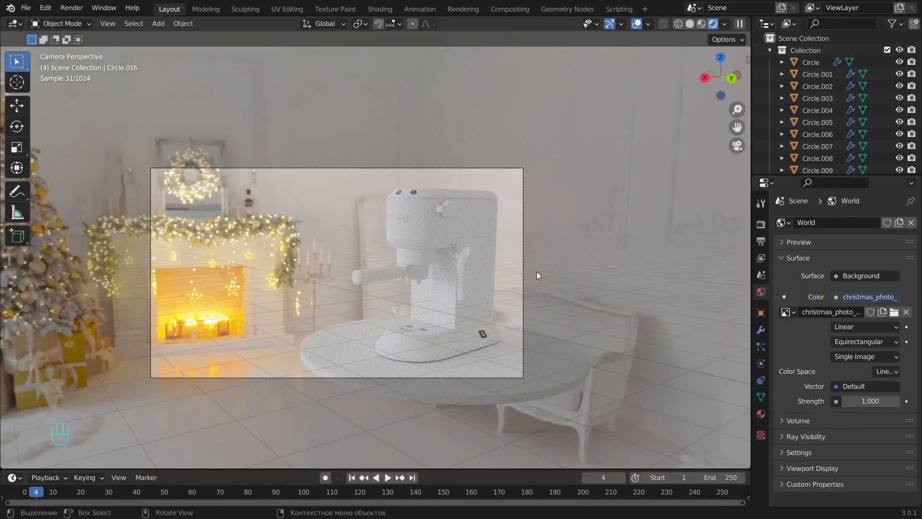